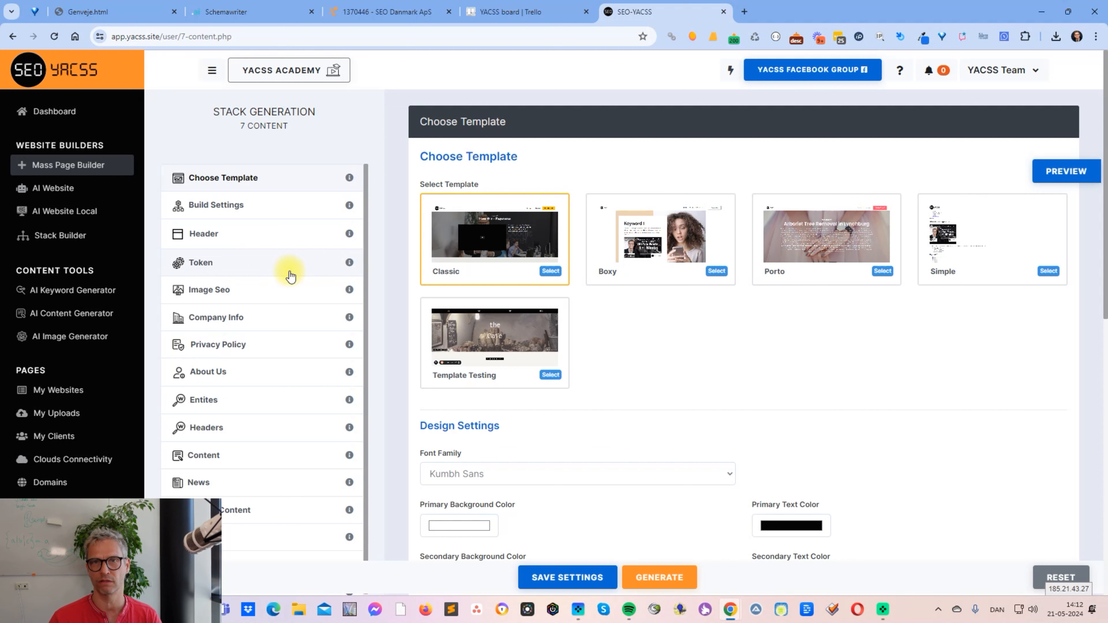
- Open the Special Content section and set the number of columns to 4
scroll(289, 272, down, 1)
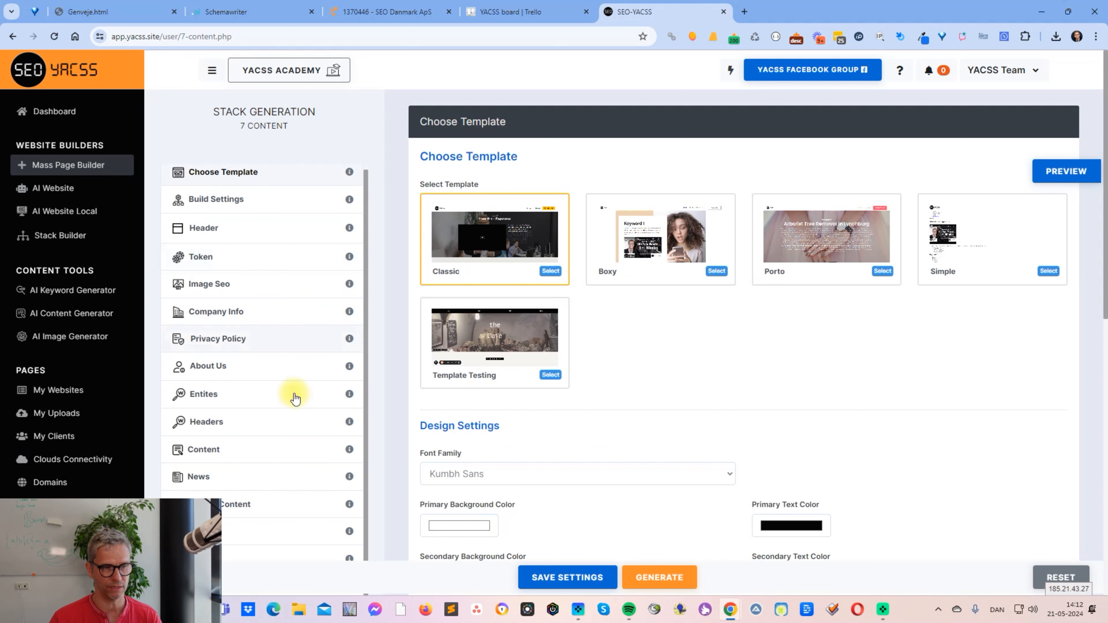
click(283, 510)
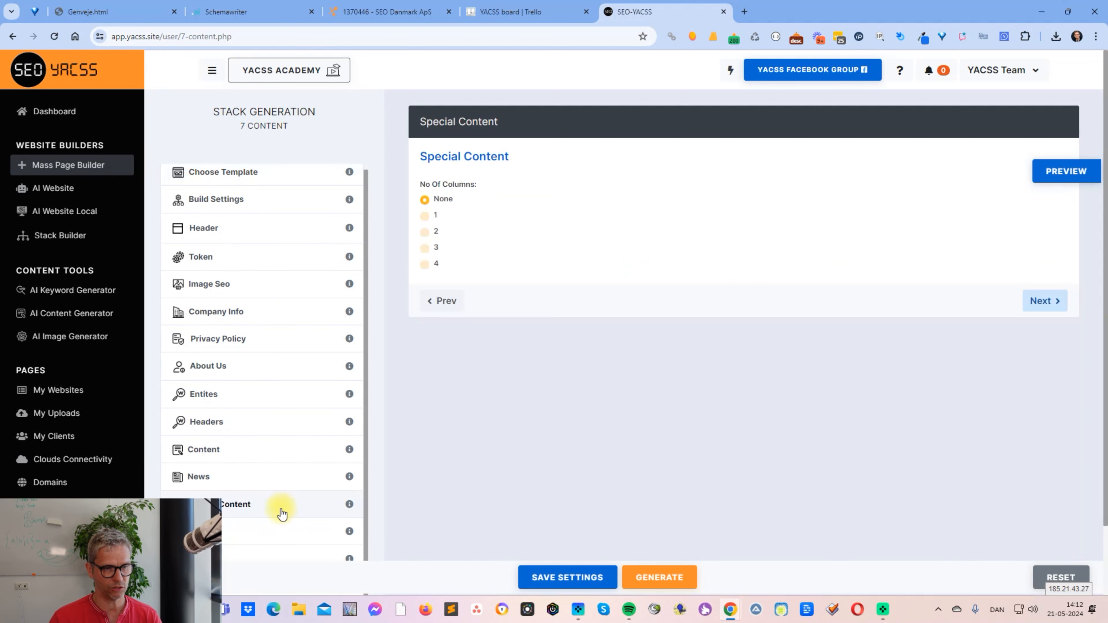
click(424, 264)
scroll(601, 408, down, 12)
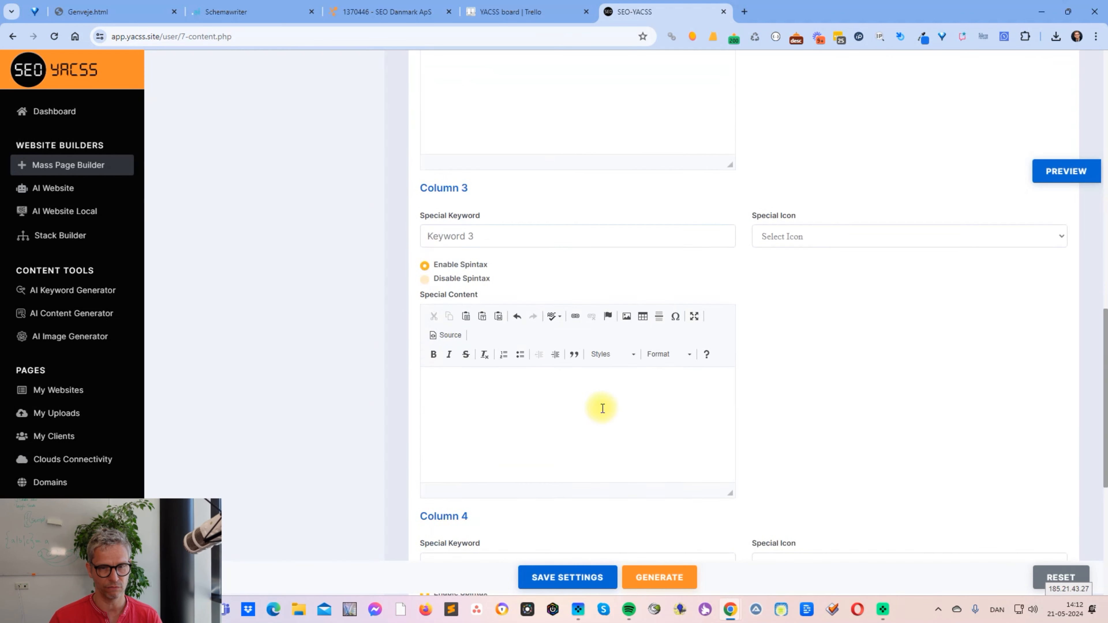
scroll(602, 408, up, 12)
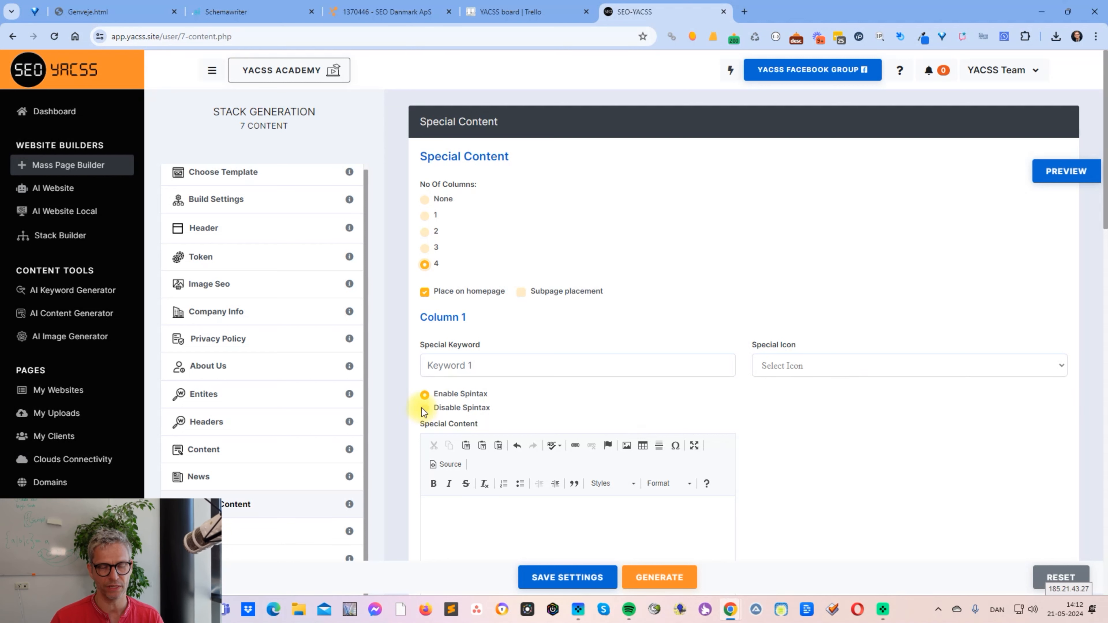
- Disable spintax for Column 1 of the special content
drag(445, 410, 427, 410)
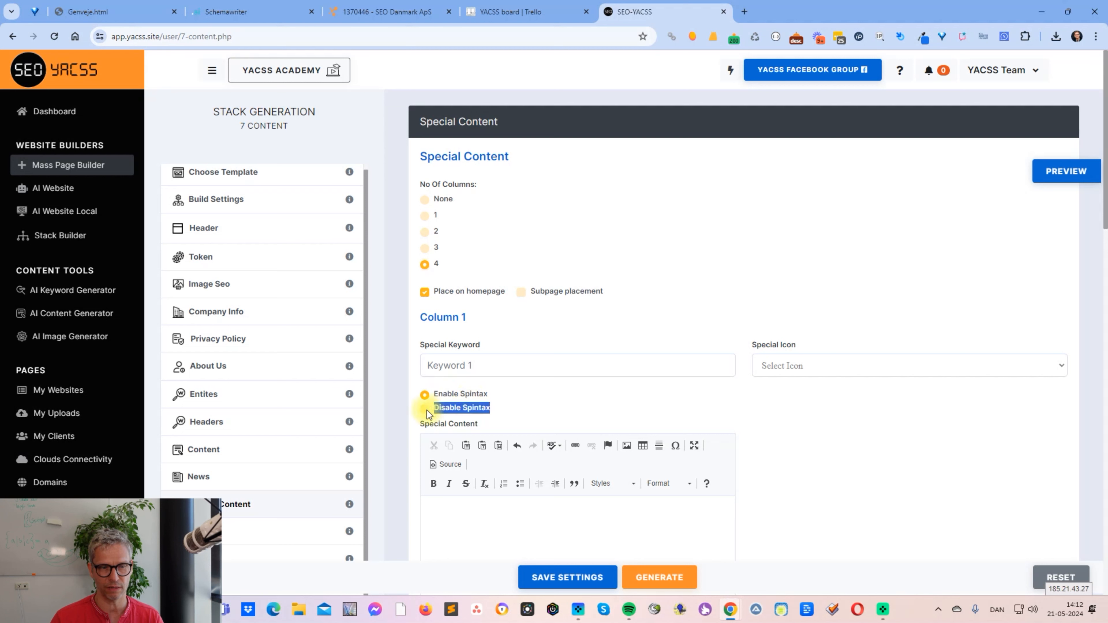
click(426, 410)
click(487, 398)
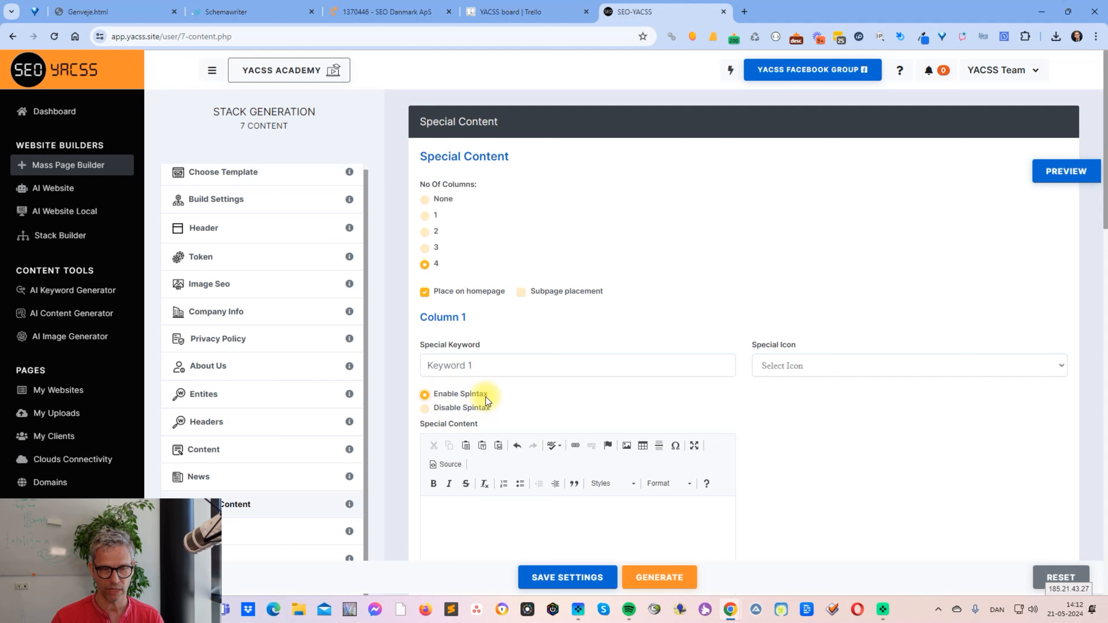
click(424, 408)
- Enter "This is some super duper information: {bottles}" as the special content of Column 1
click(479, 520)
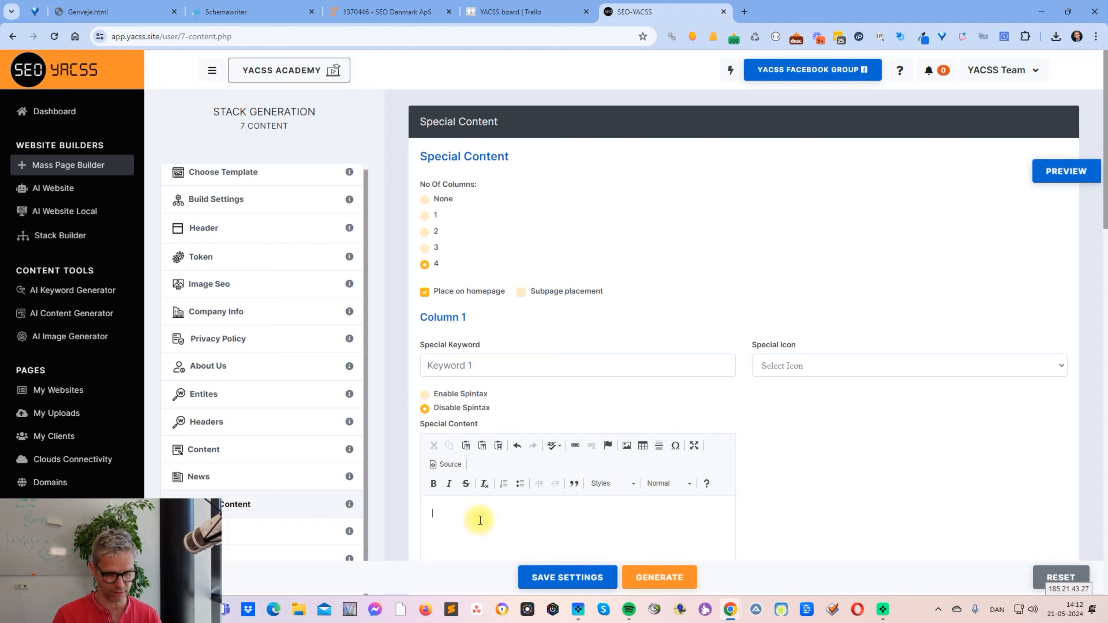
text(This is some super diu)
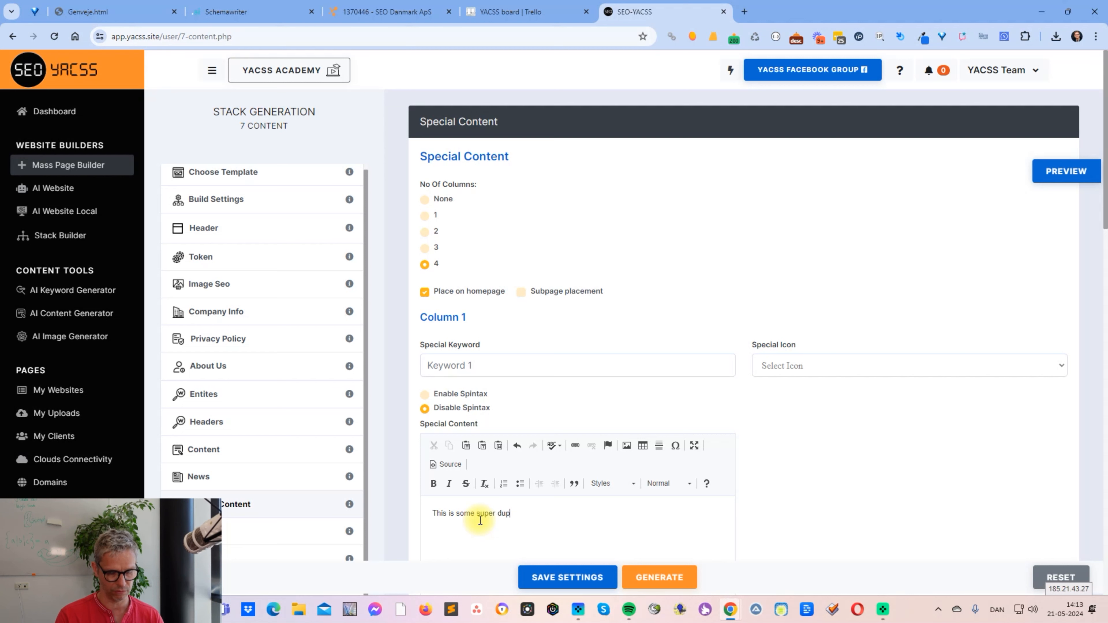
text(er inf)
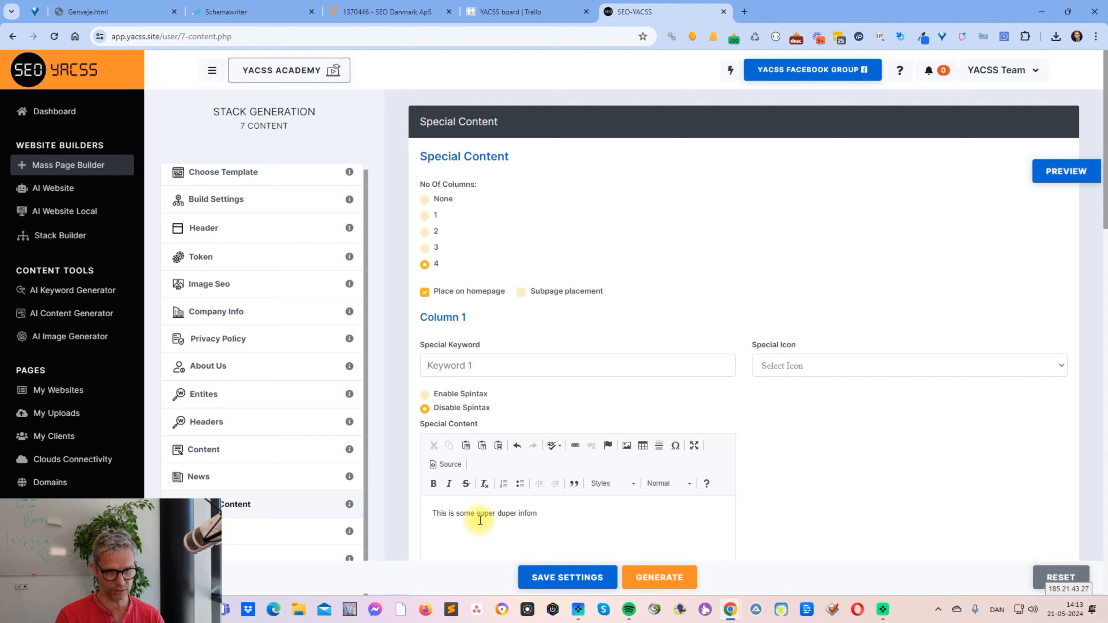
text(ormation)
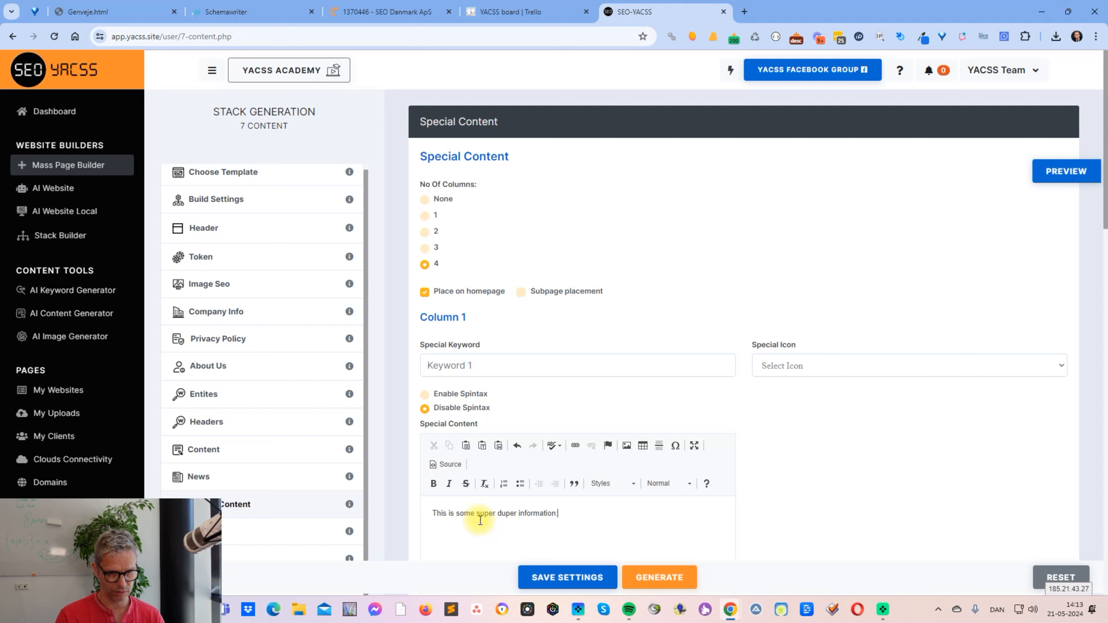
text(: {})
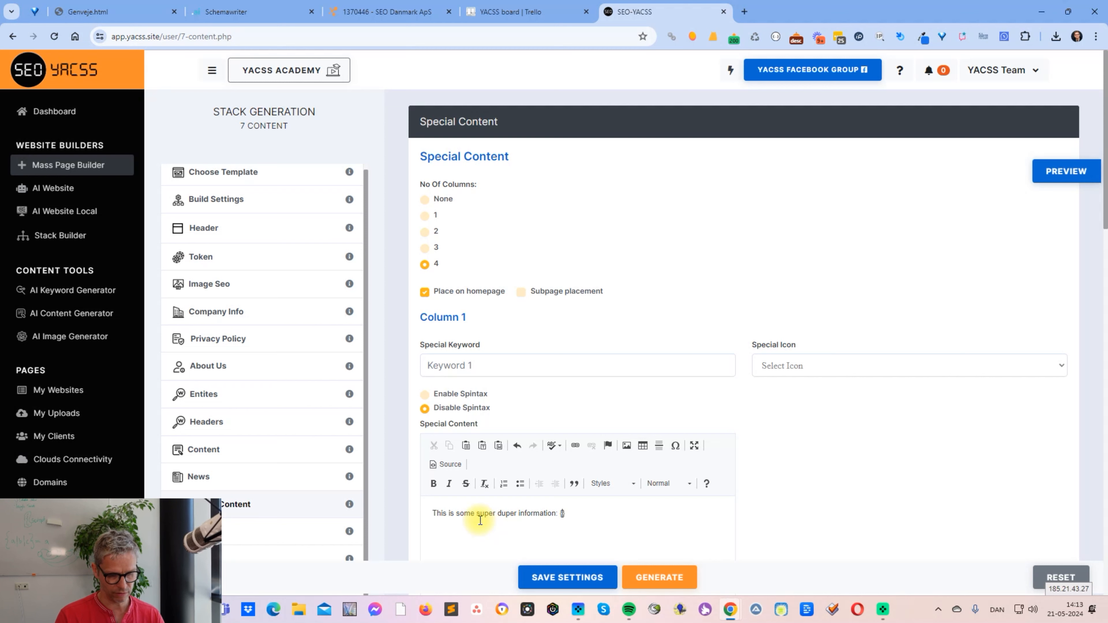
text(bottles)
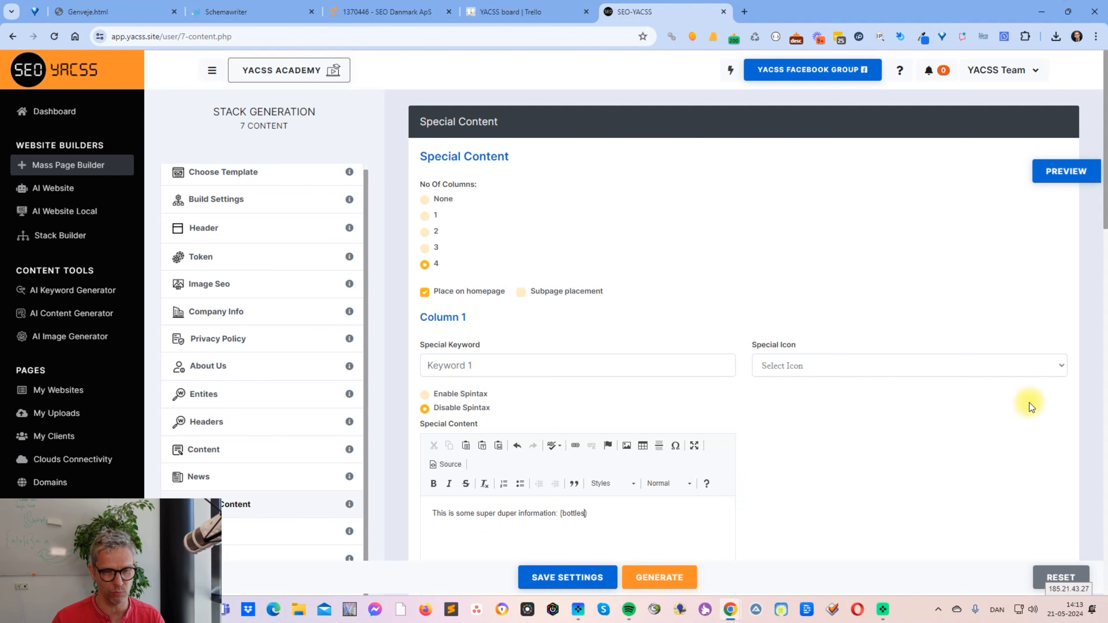
scroll(699, 386, down, 5)
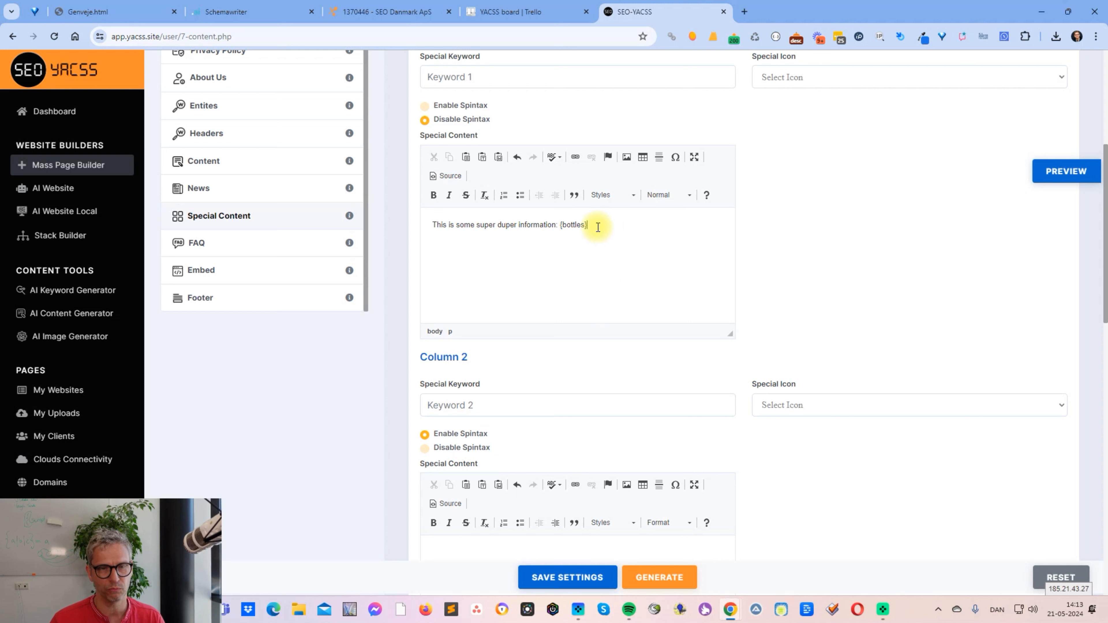
drag(598, 227, 560, 227)
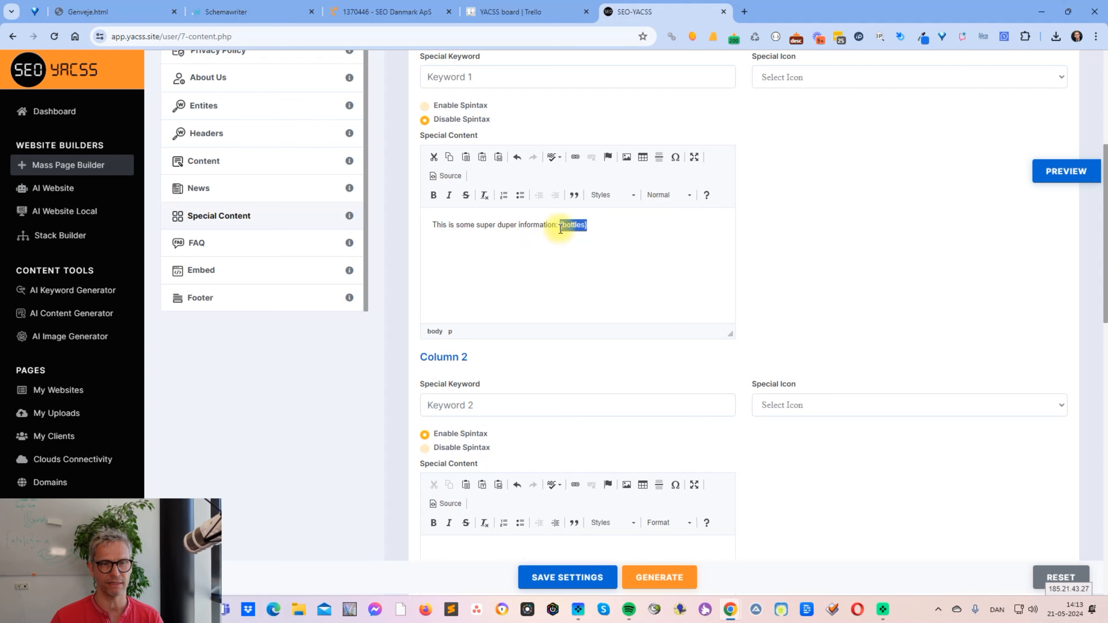
click(561, 227)
key(shift+Right)
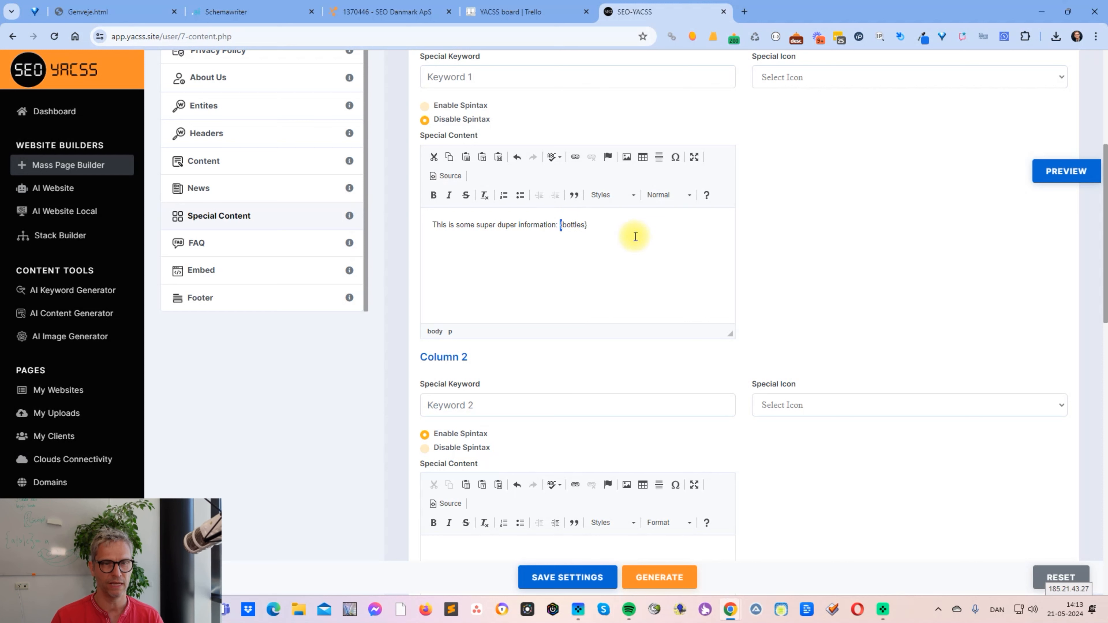
click(587, 227)
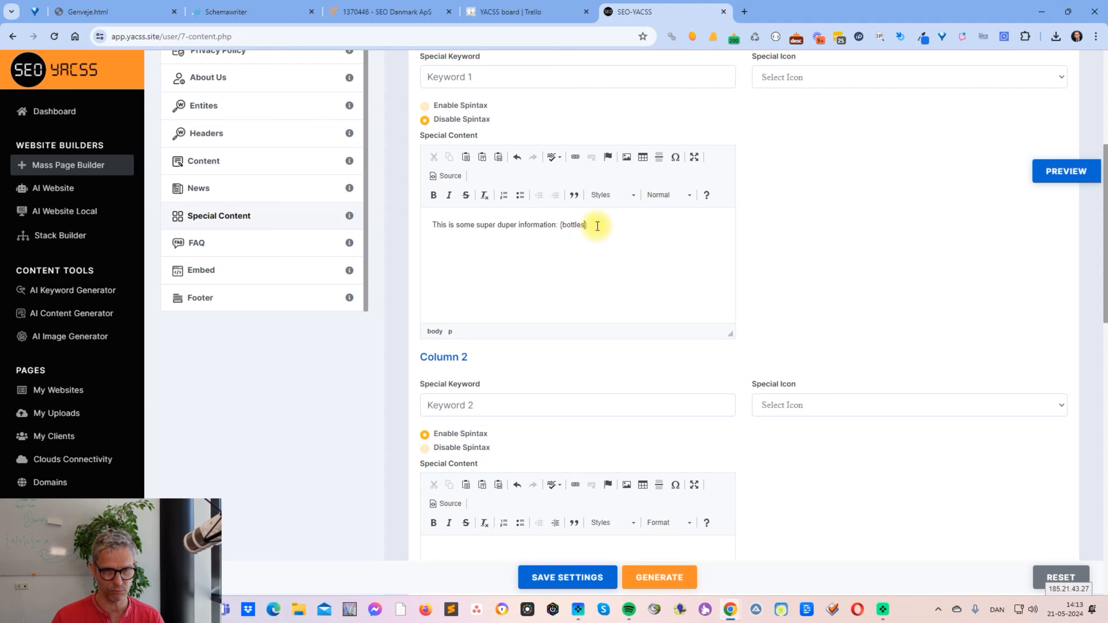
- Enable spintax for Column 1 and try to preview the page
click(446, 103)
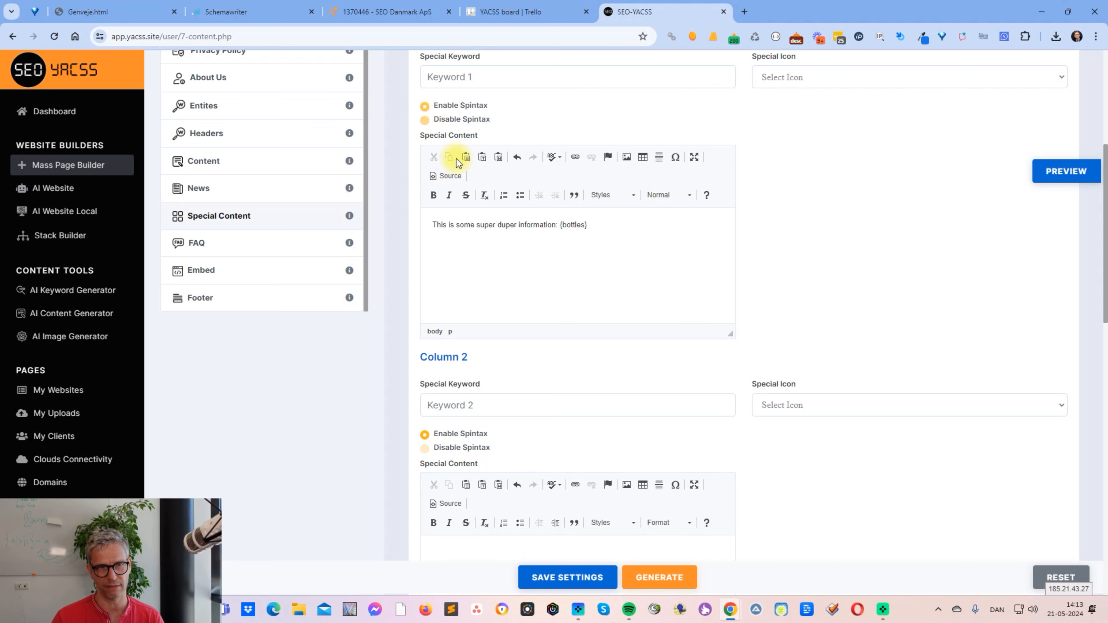
click(1064, 172)
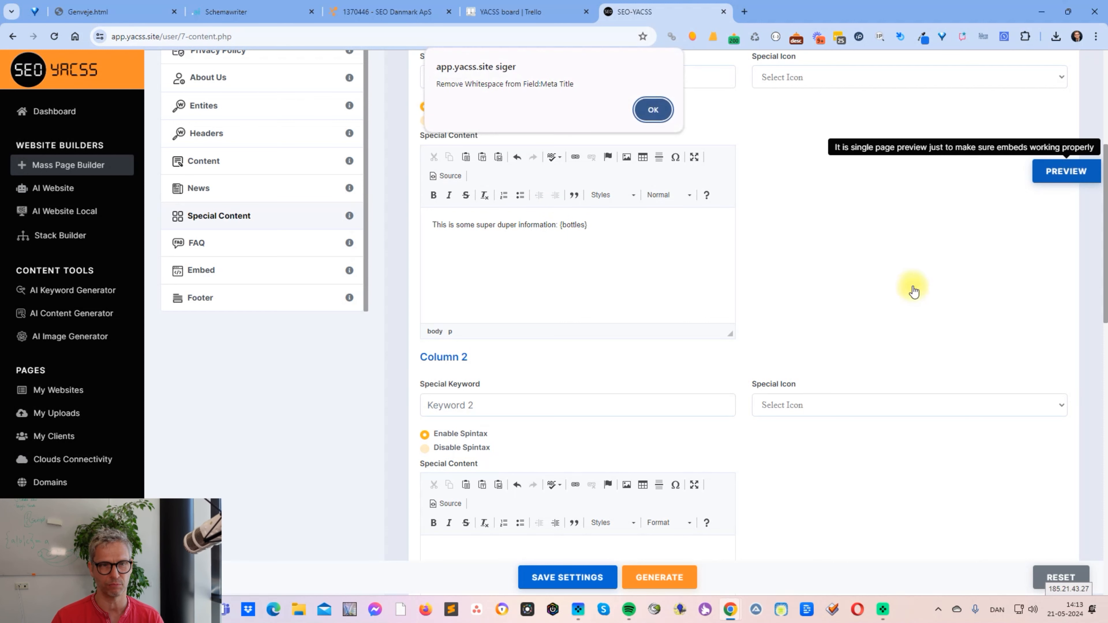
click(641, 113)
- Set the meta title in the Header settings to "rtertre" and preview the page
scroll(292, 240, up, 6)
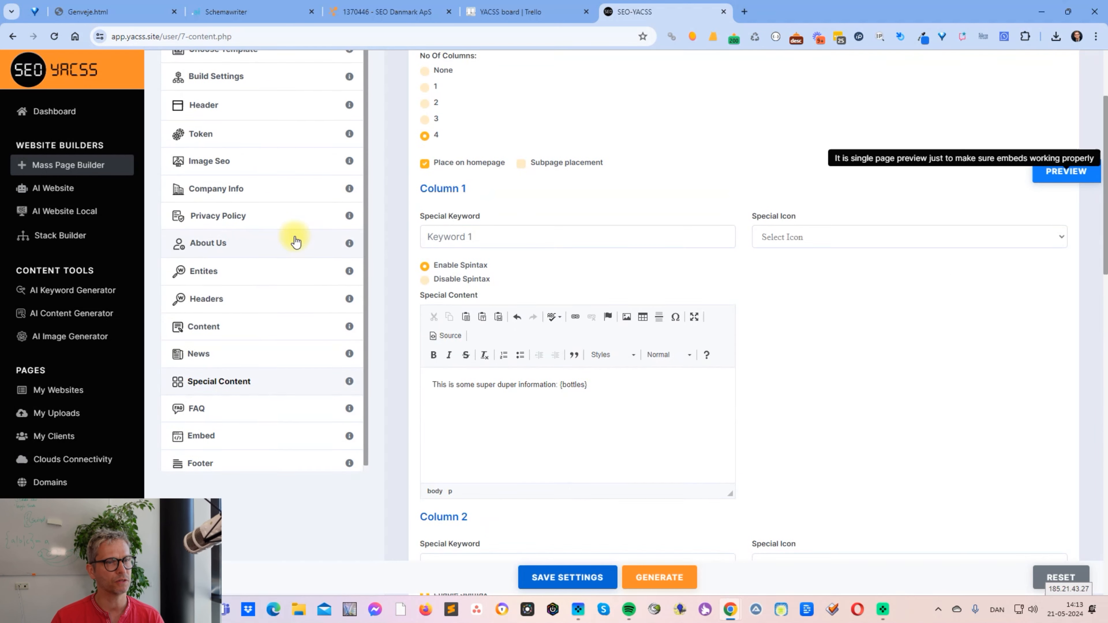
click(317, 234)
click(512, 300)
text(rtertre)
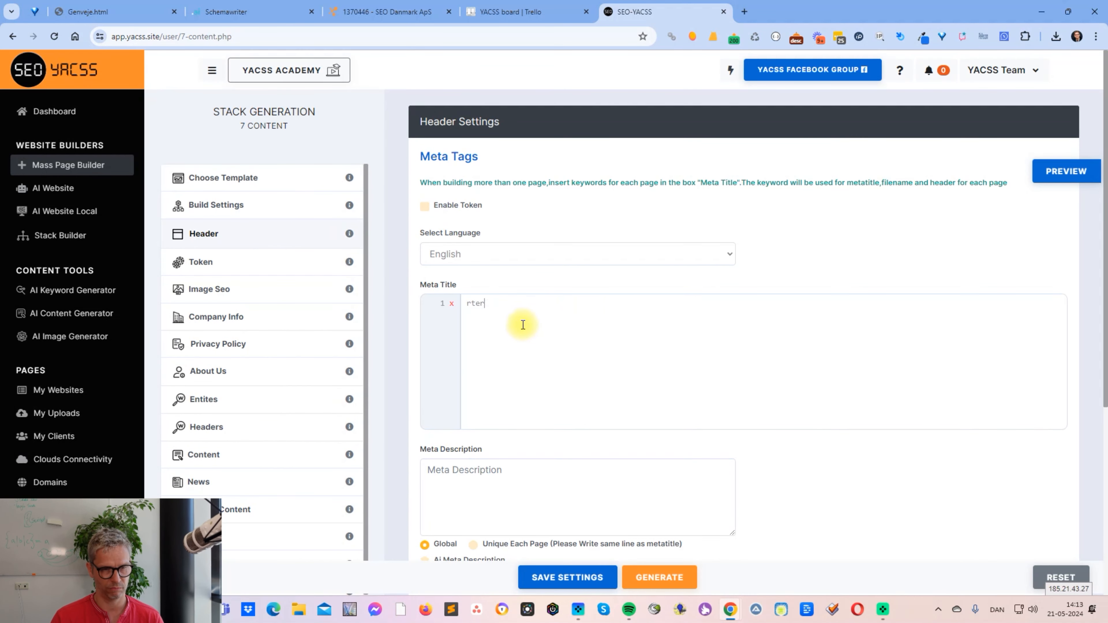
click(1073, 181)
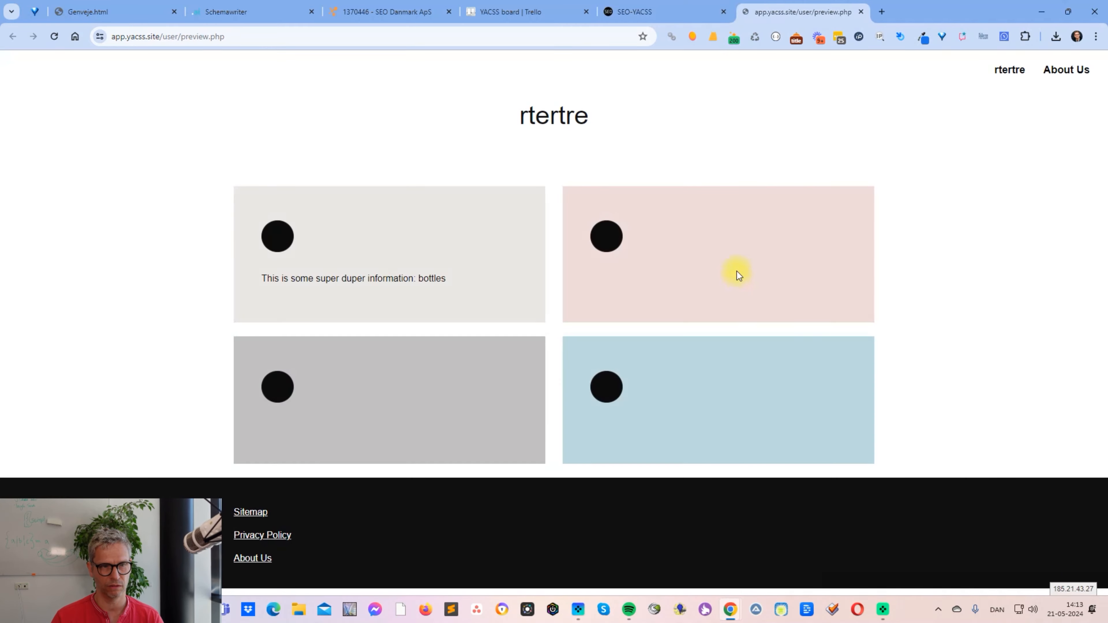
- Go back to Special Content, disable spintax for Column 1 and preview the page again
click(659, 12)
click(276, 504)
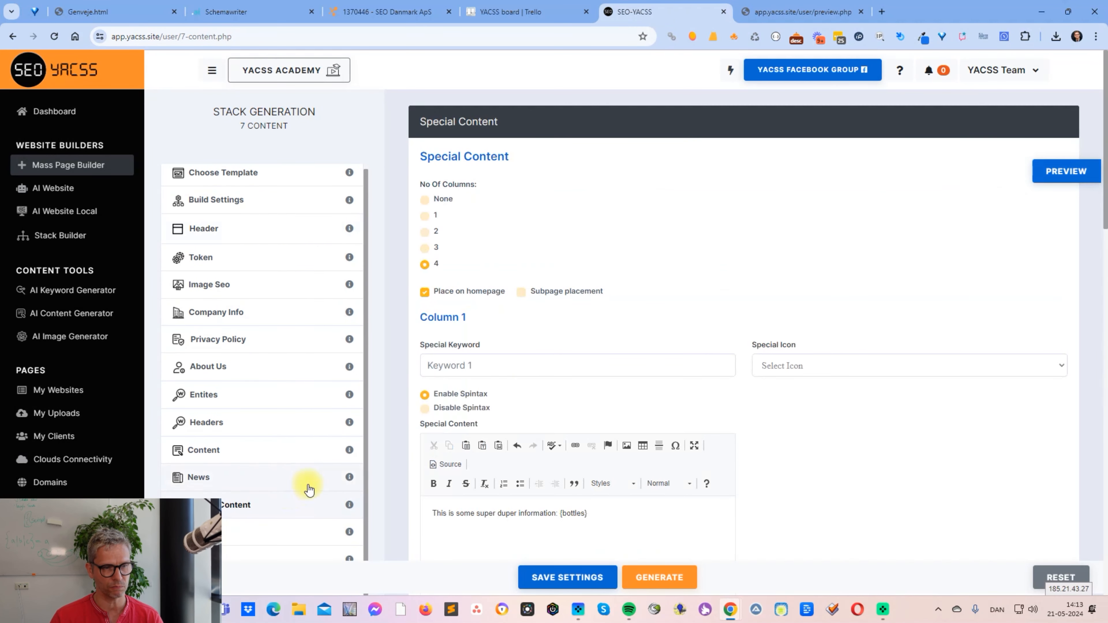
scroll(520, 391, down, 6)
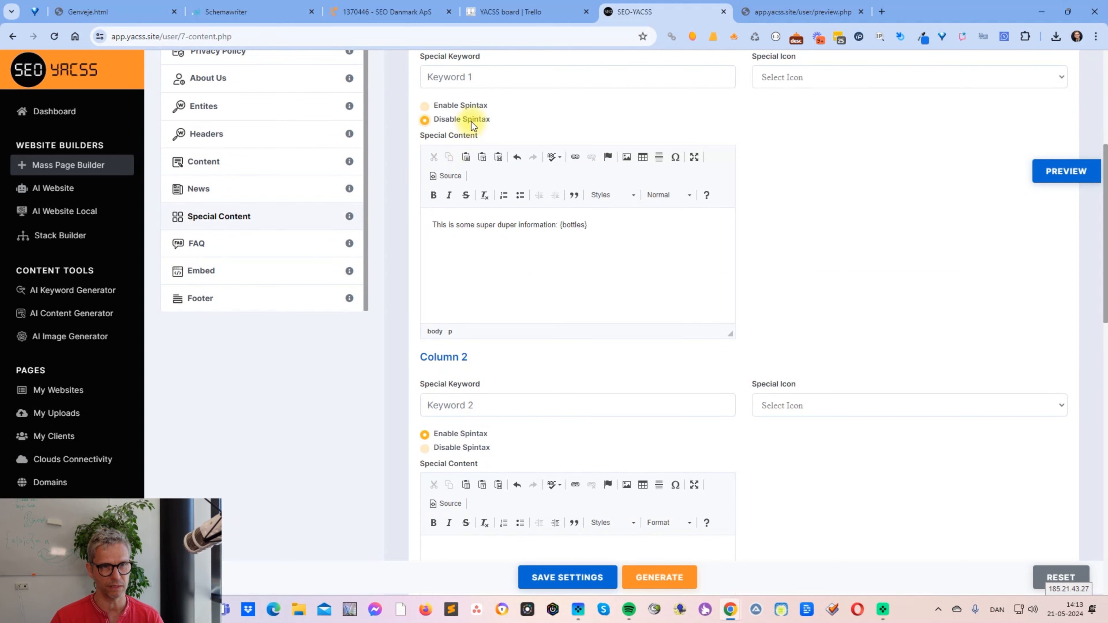
click(1073, 172)
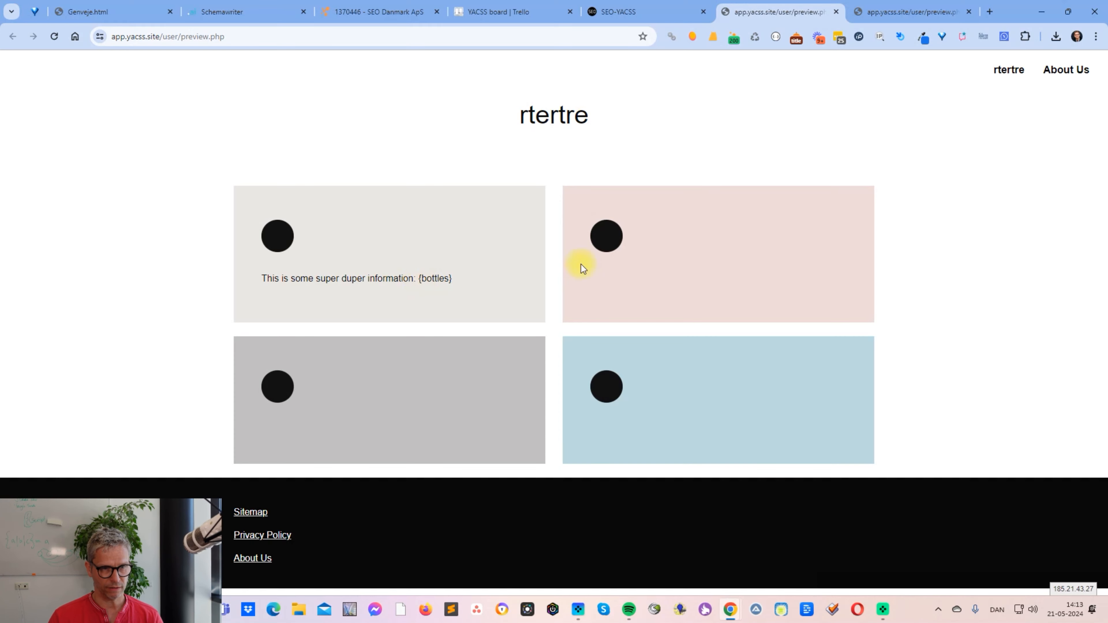
- Return to the builder settings, enable spintax for Column 1 and disable it for Column 2
click(624, 12)
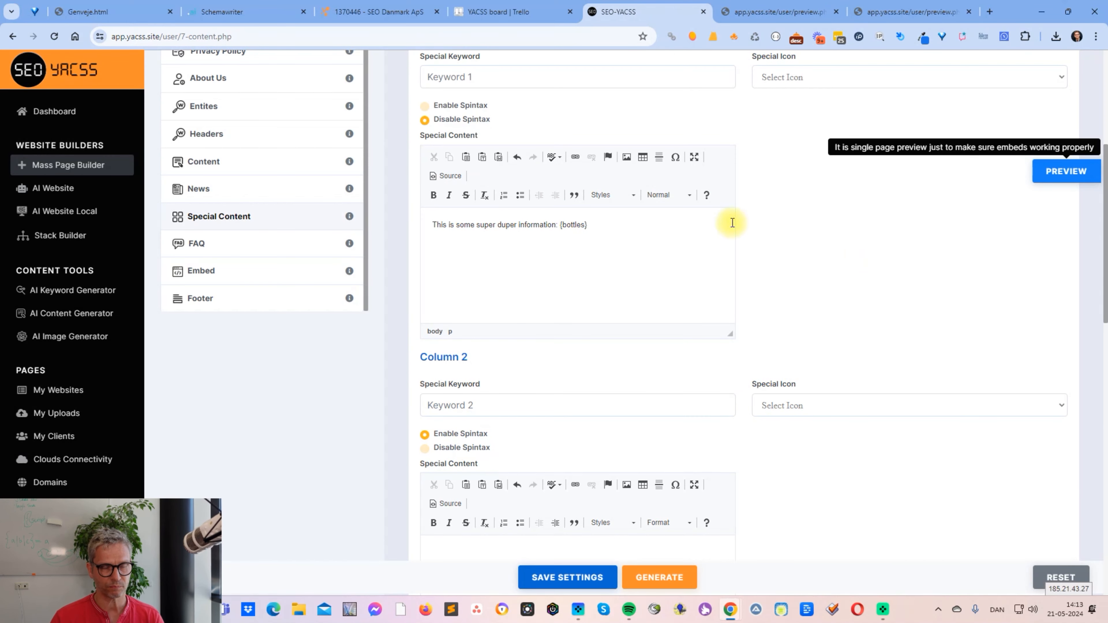
click(480, 106)
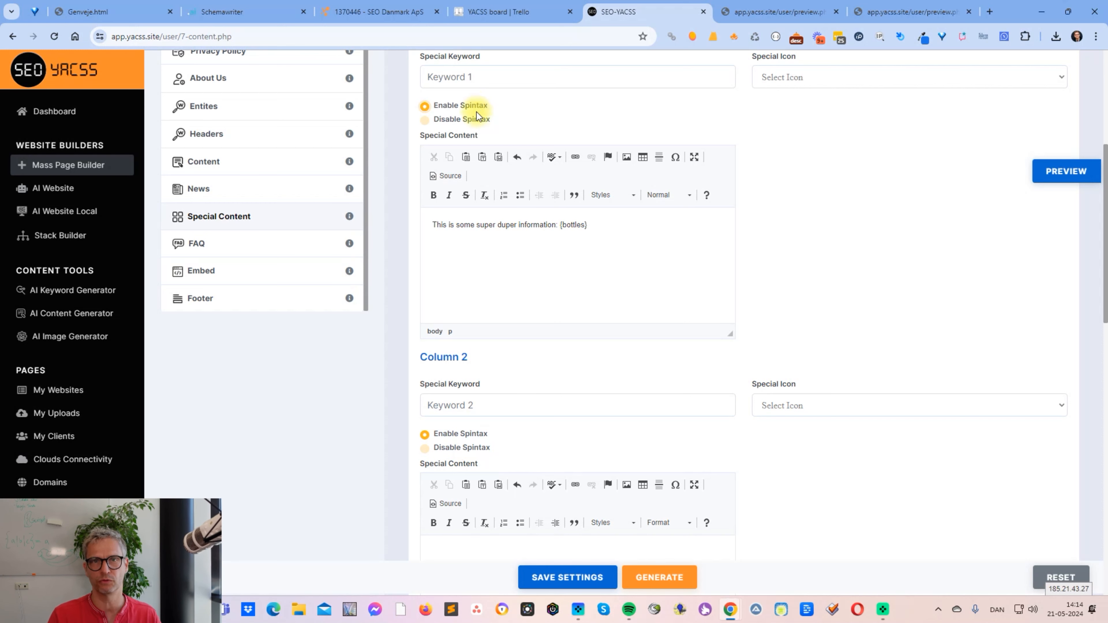
scroll(857, 260, down, 4)
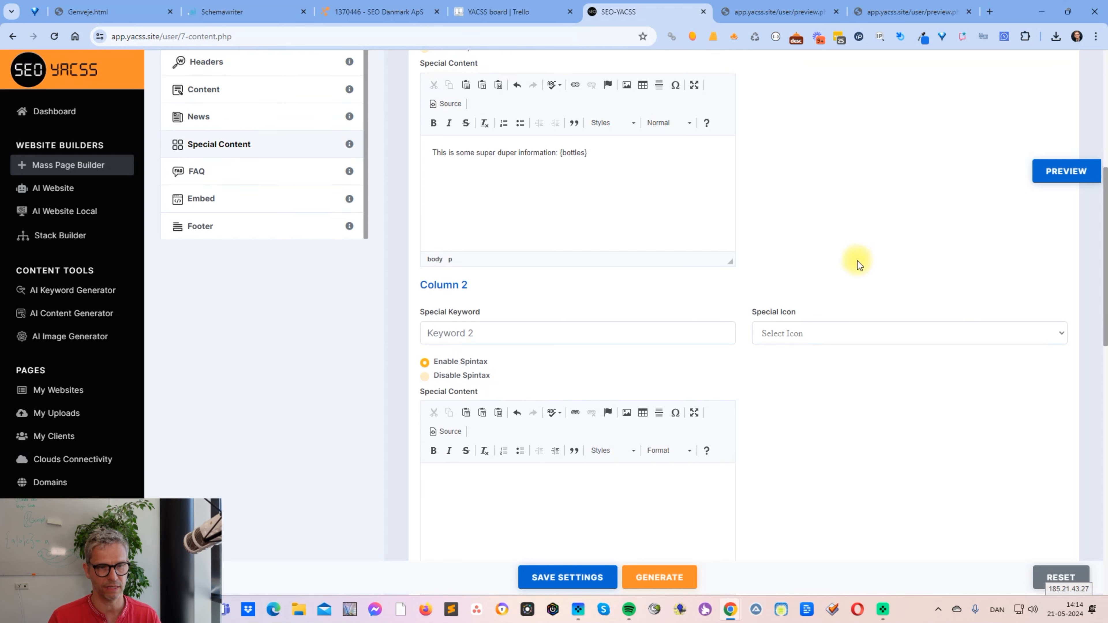
click(465, 277)
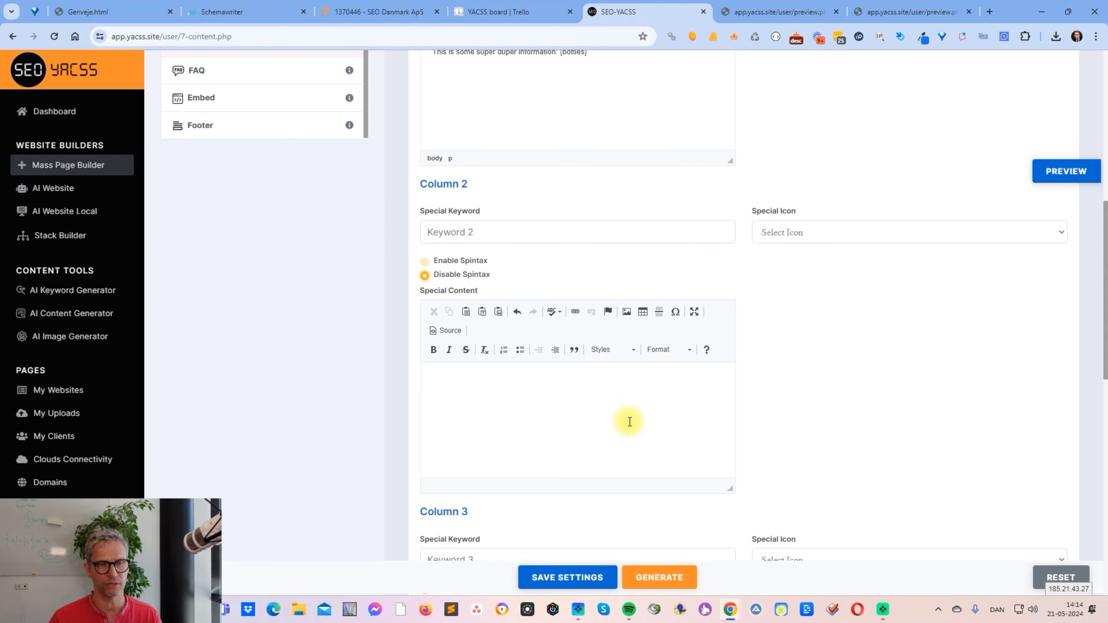
click(484, 264)
click(483, 276)
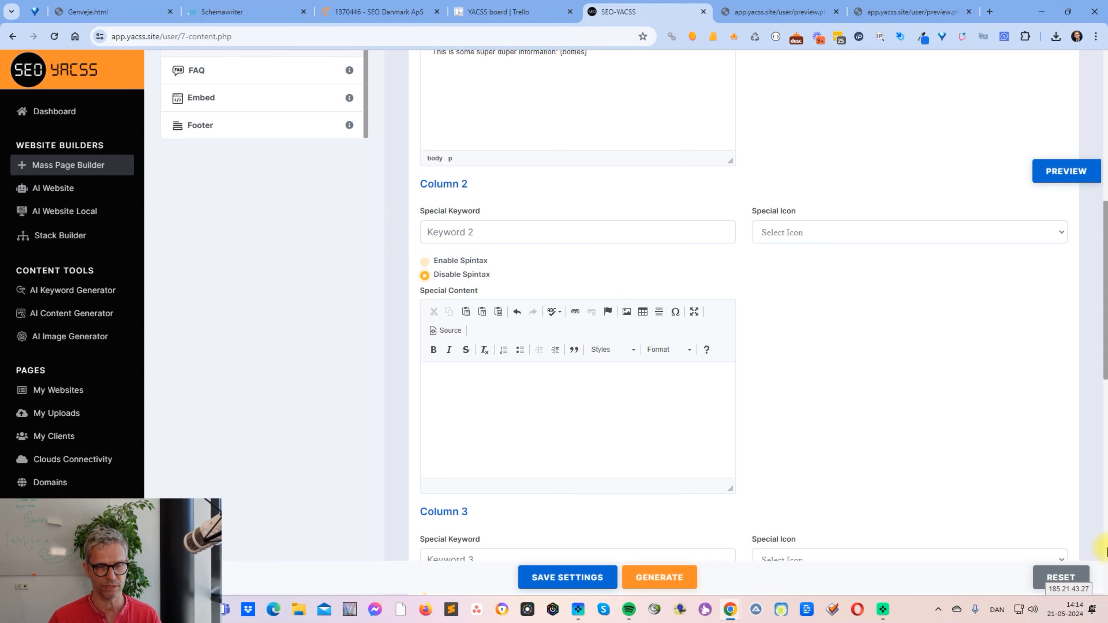
- Review the spintax settings of Columns 1 and 2 and open the Content section to examine its options
scroll(1067, 557, up, 7)
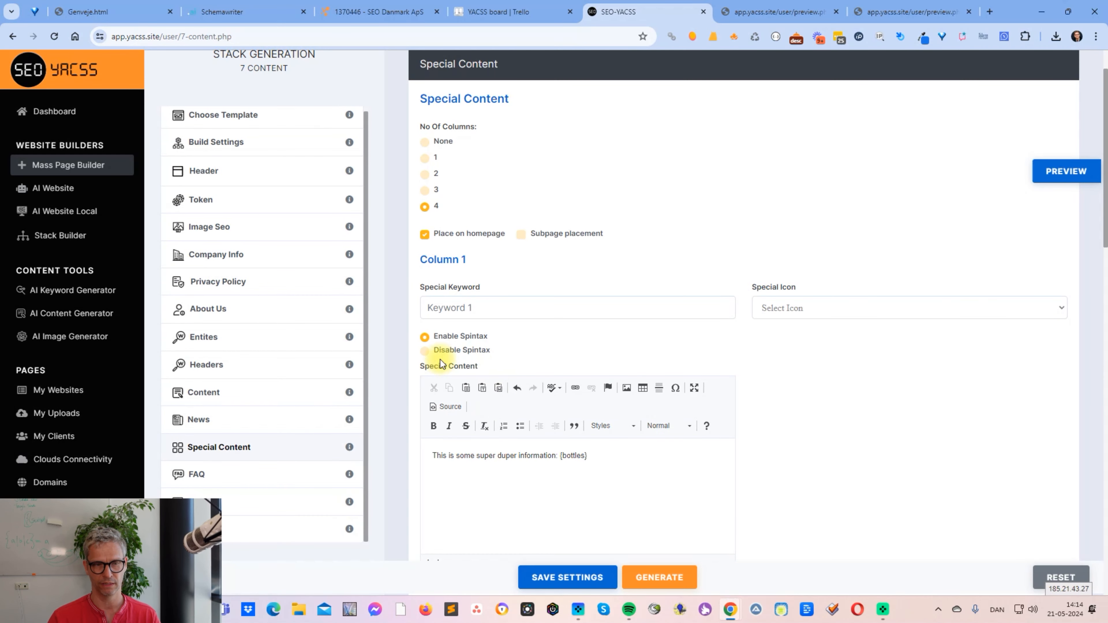
click(622, 464)
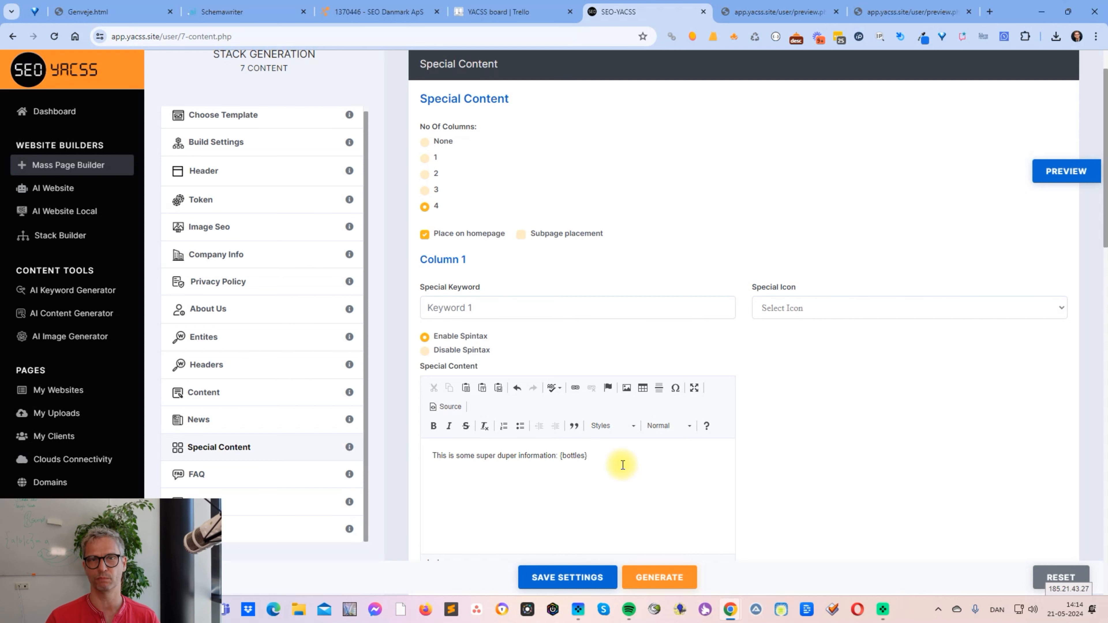
scroll(633, 480, down, 7)
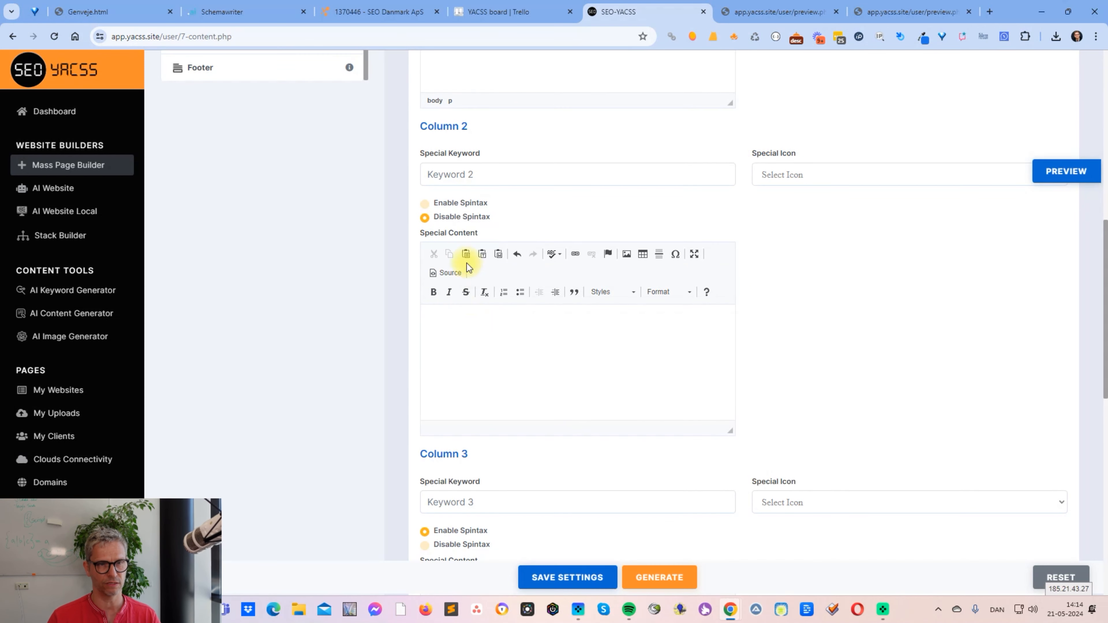
click(555, 342)
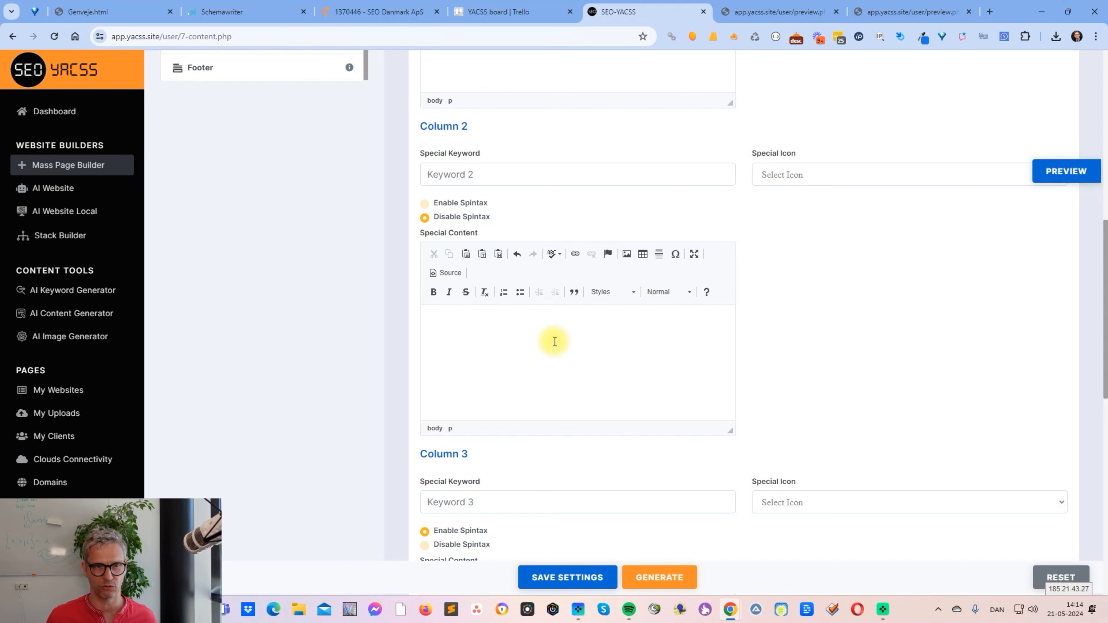
scroll(536, 325, up, 10)
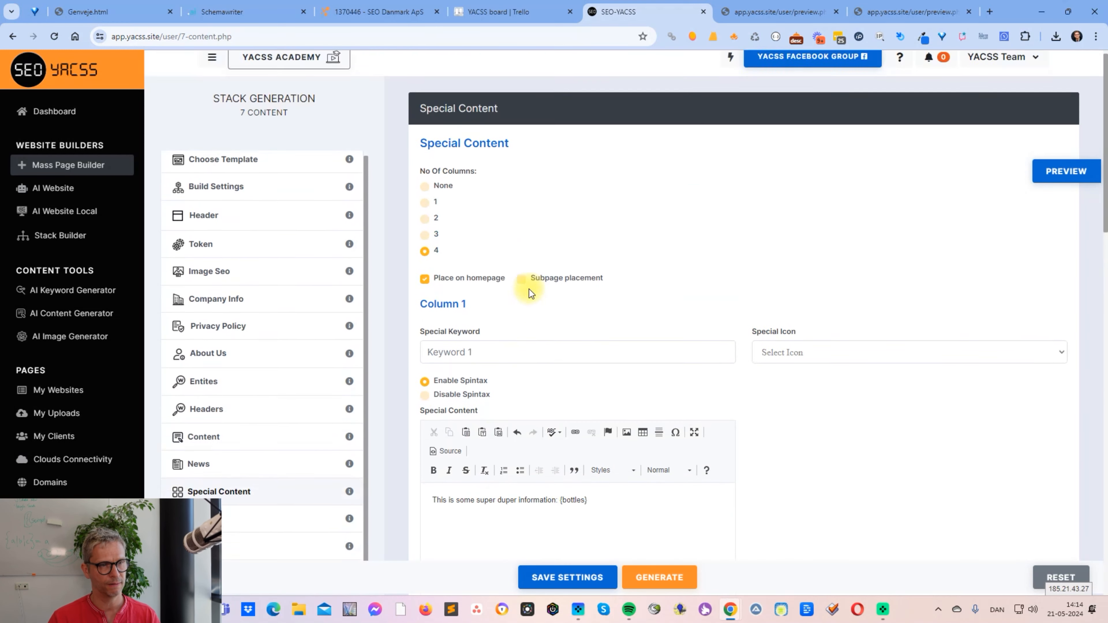
click(273, 405)
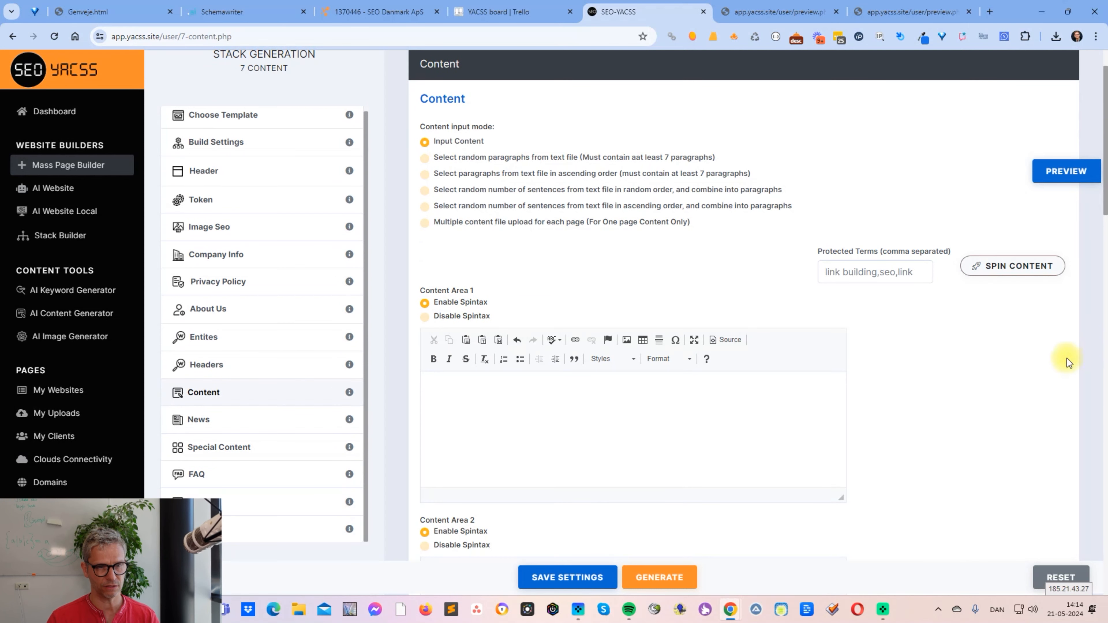
- Keep spintax enabled for Content Area 1 and place the cursor in its text editor
click(459, 315)
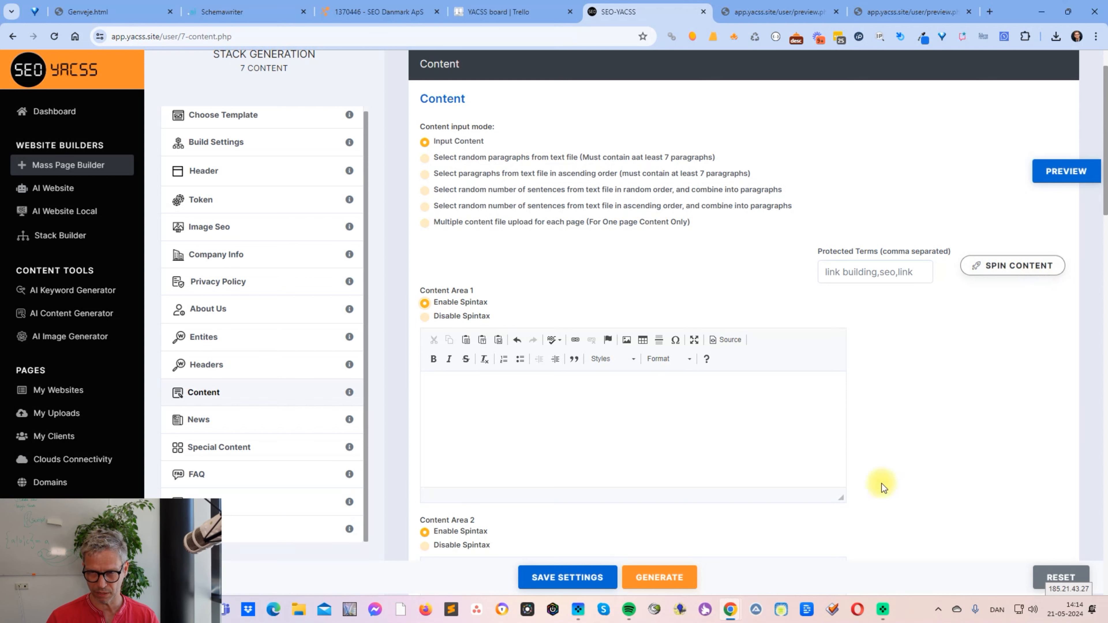
click(689, 397)
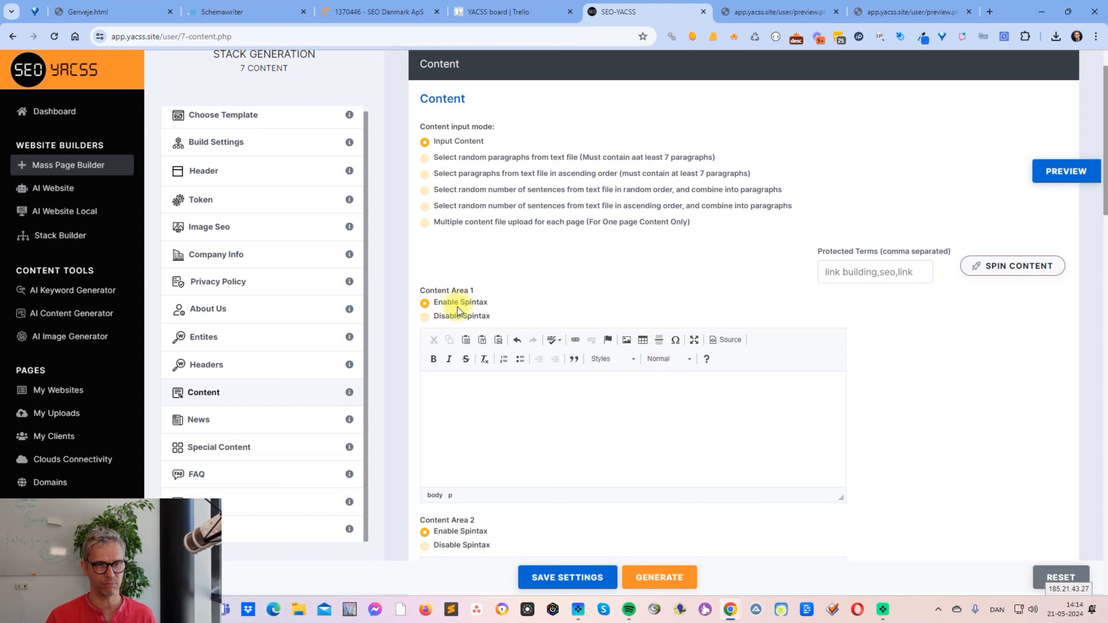
click(465, 301)
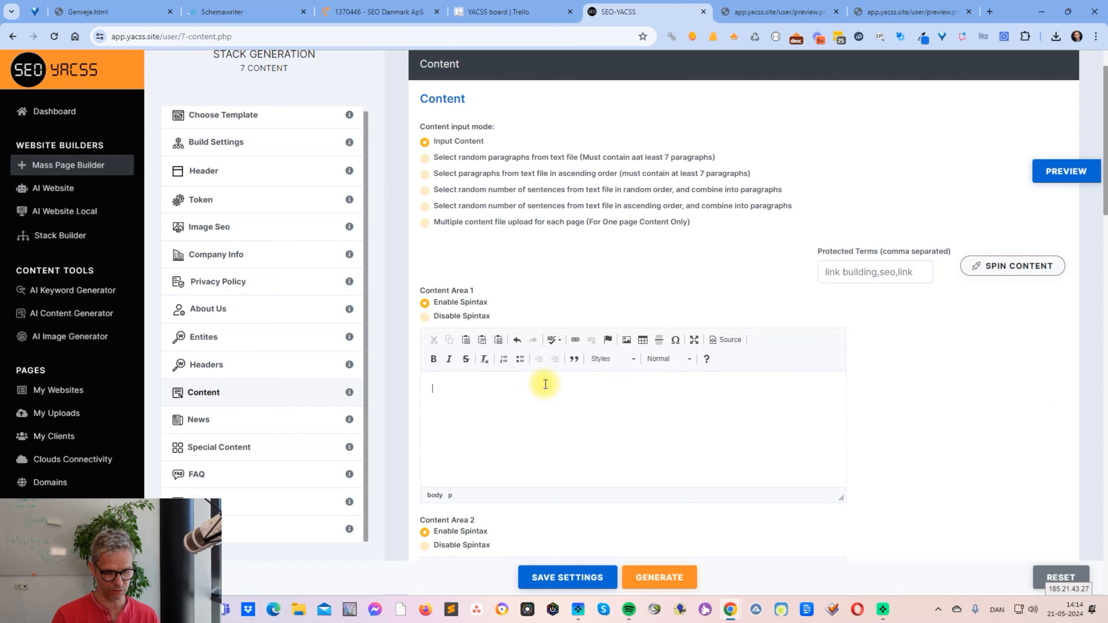
- Open schemawriter.ai in a new browser tab and go to its webpage schema generator page
click(989, 13)
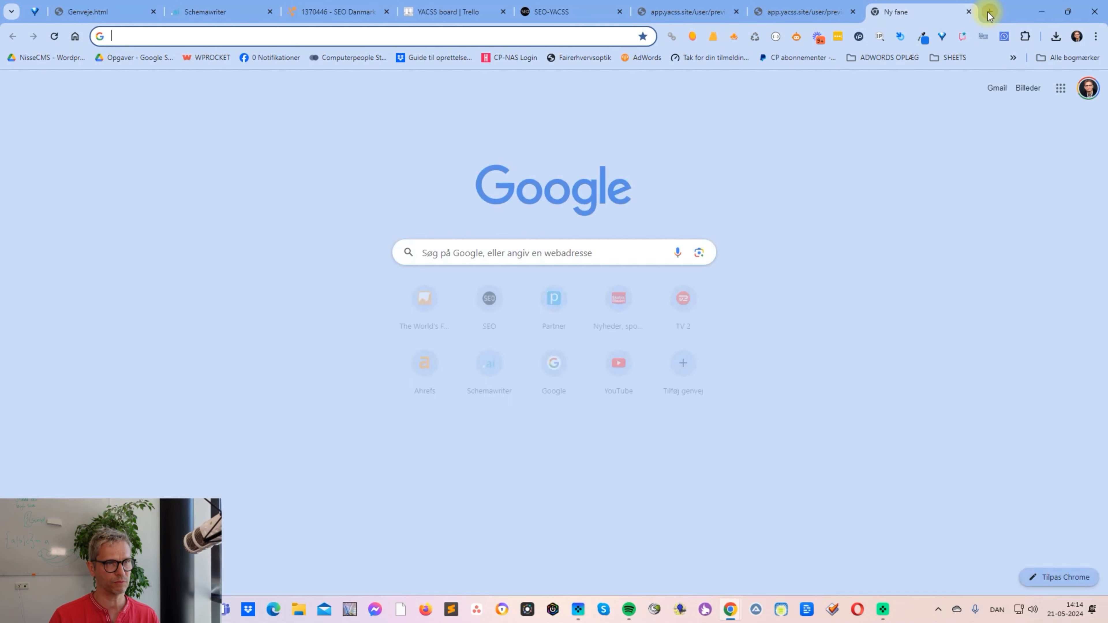
click(227, 17)
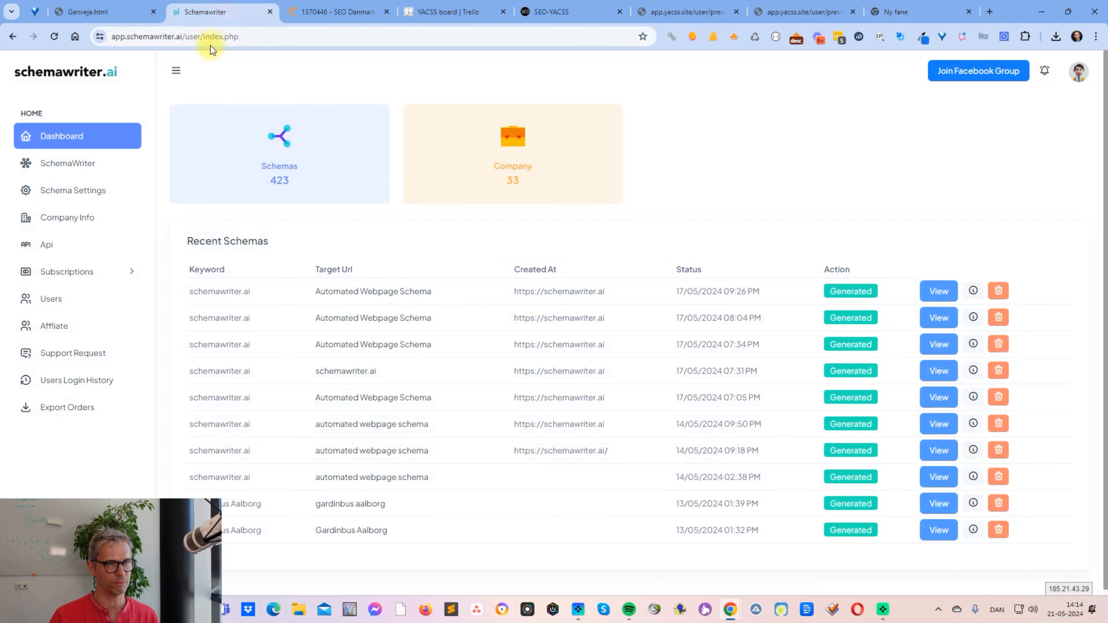
click(952, 18)
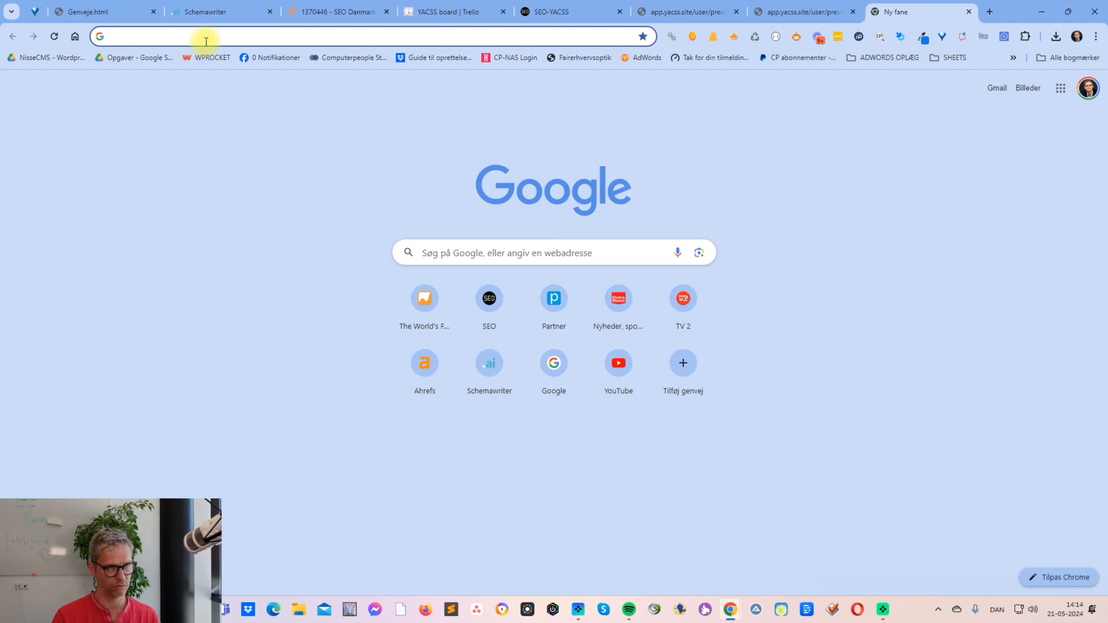
text(schemawriter.ai)
key(Return)
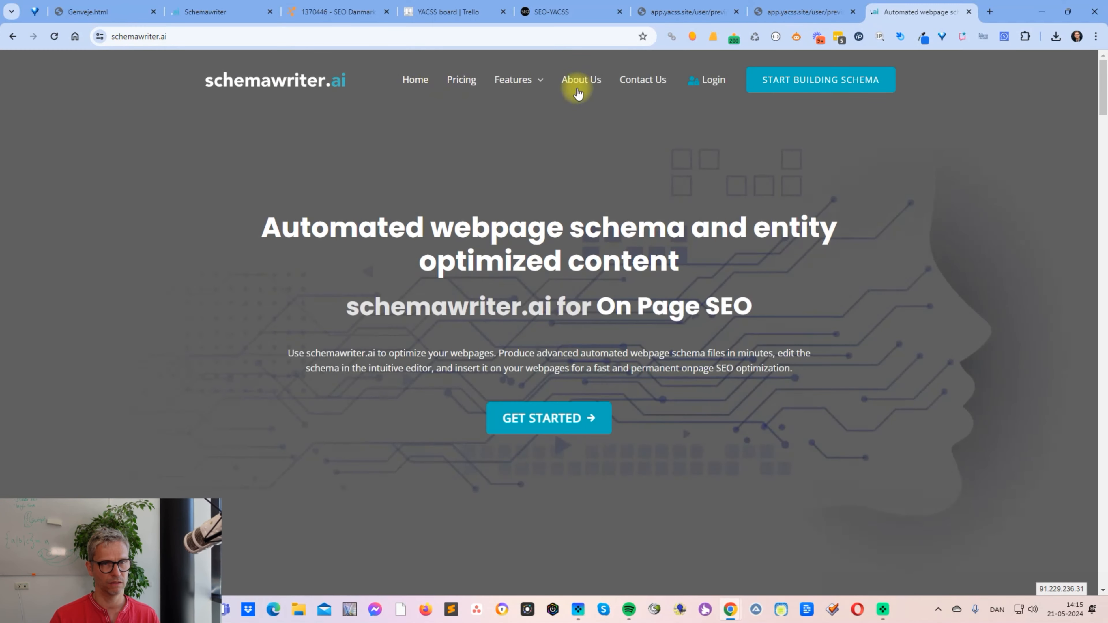
mouse_move(519, 81)
click(532, 117)
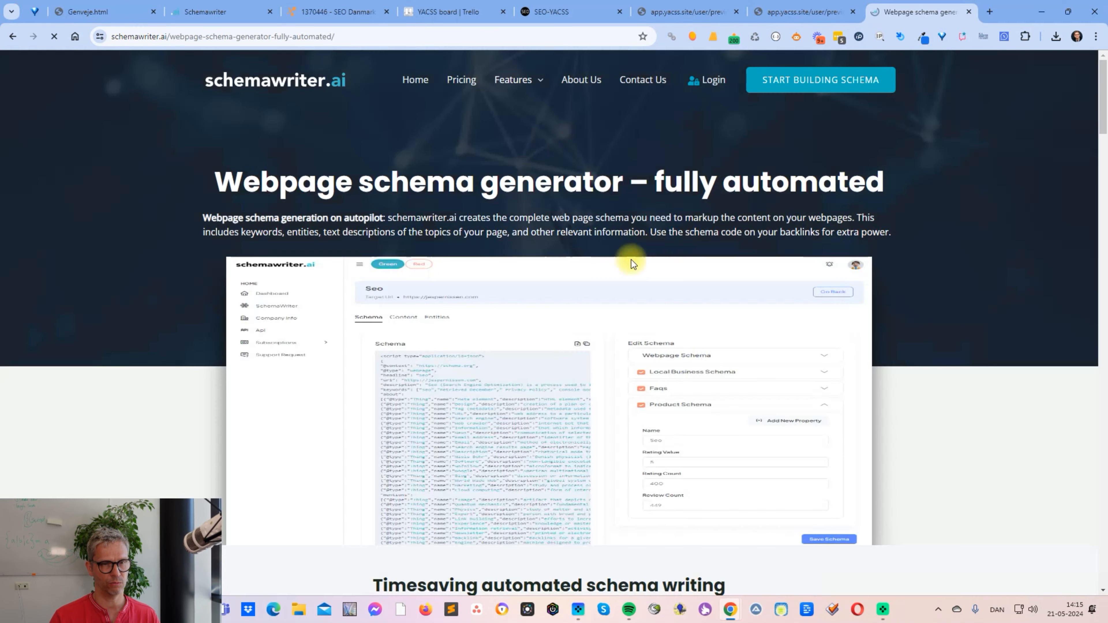
- Copy the "Timesaving automated schema writing" and "What is webpage schema" sections from the page
scroll(631, 260, down, 10)
mouse_move(332, 201)
mouse_down()
mouse_move(485, 270)
mouse_move(395, 218)
mouse_move(332, 206)
mouse_up()
key(ctrl+c)
click(485, 271)
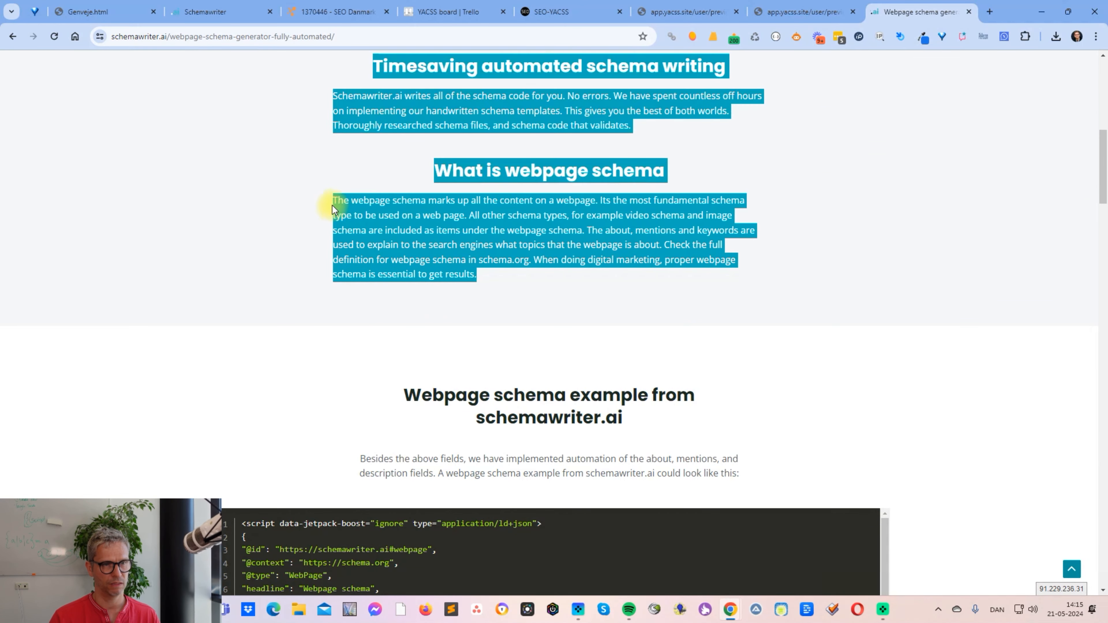
scroll(500, 253, up, 5)
scroll(500, 252, up, 2)
scroll(496, 255, down, 5)
right_click(495, 255)
click(541, 266)
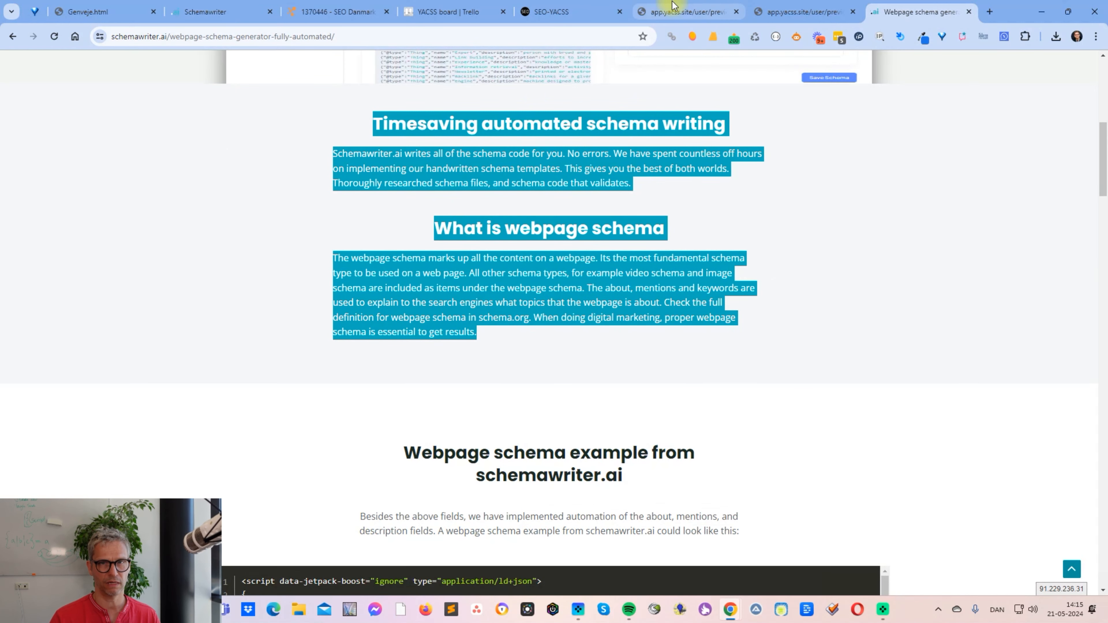
- Switch to Notepad, paste the copied sections into a new document and select all the text for copying as plain text
key(super)
text(n)
key(Return)
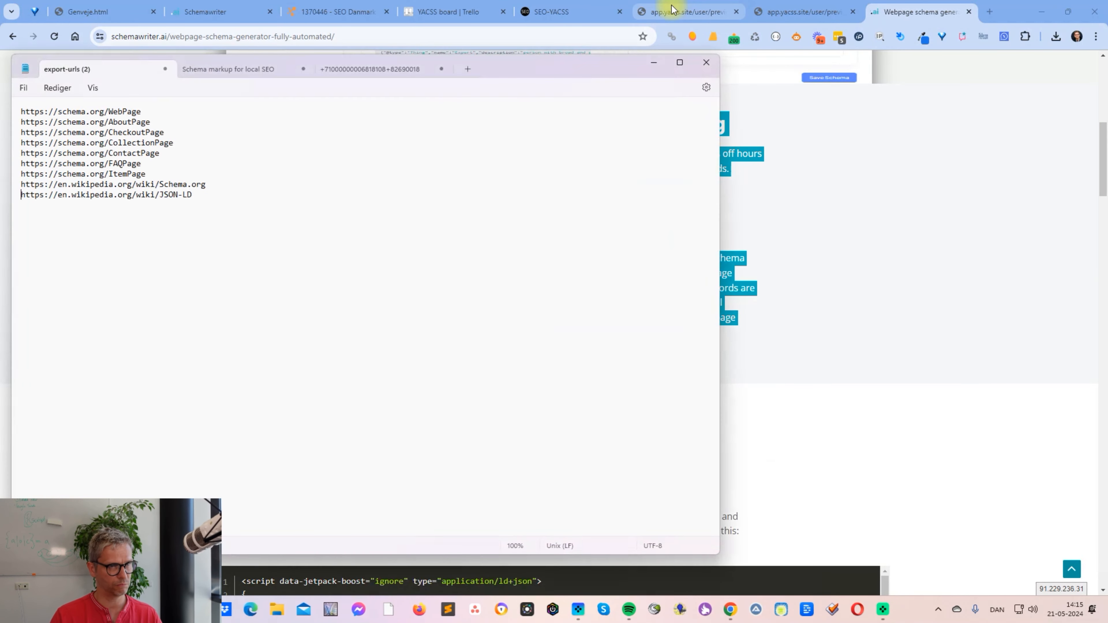
click(479, 71)
key(ctrl+v)
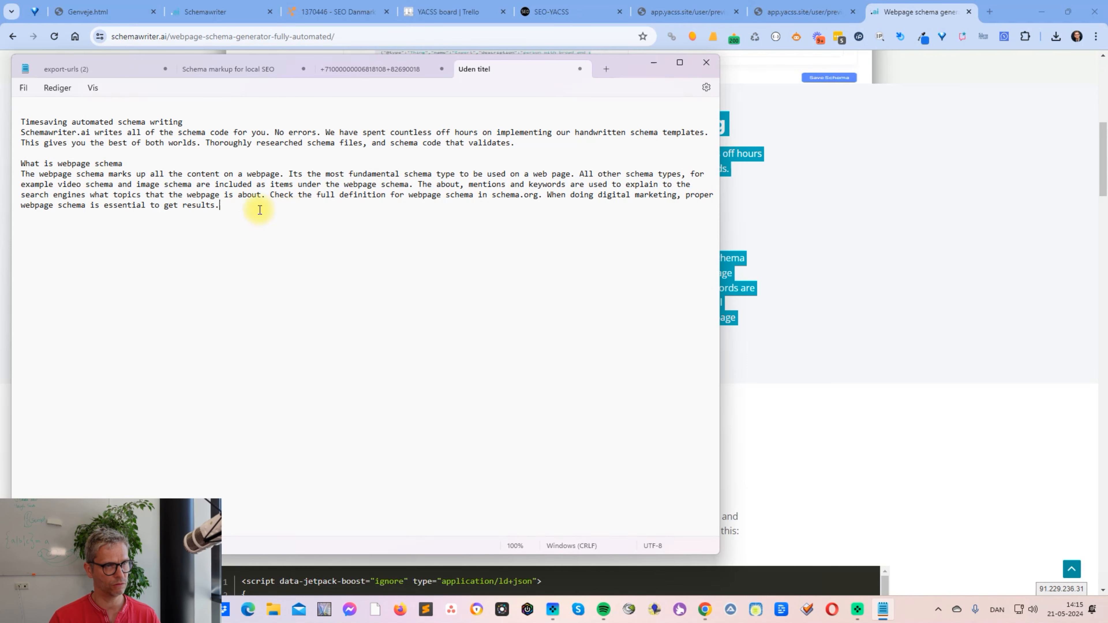
drag(259, 210, 9, 109)
key(ctrl+c)
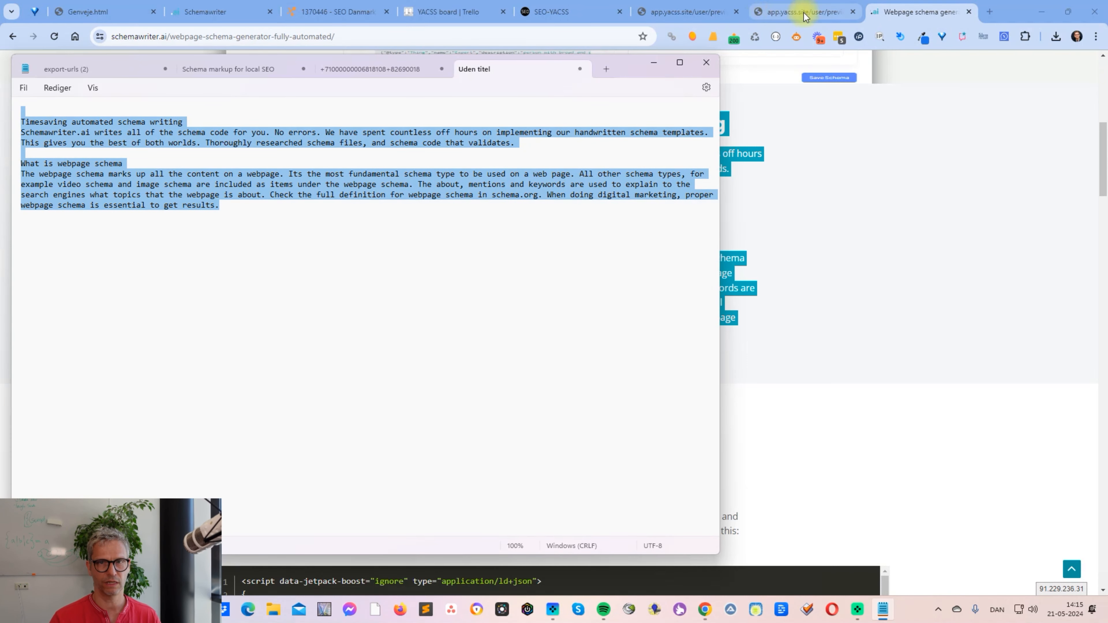
- Return to SEO-YACSS in the browser and paste the plain text into Content Area 1
click(541, 13)
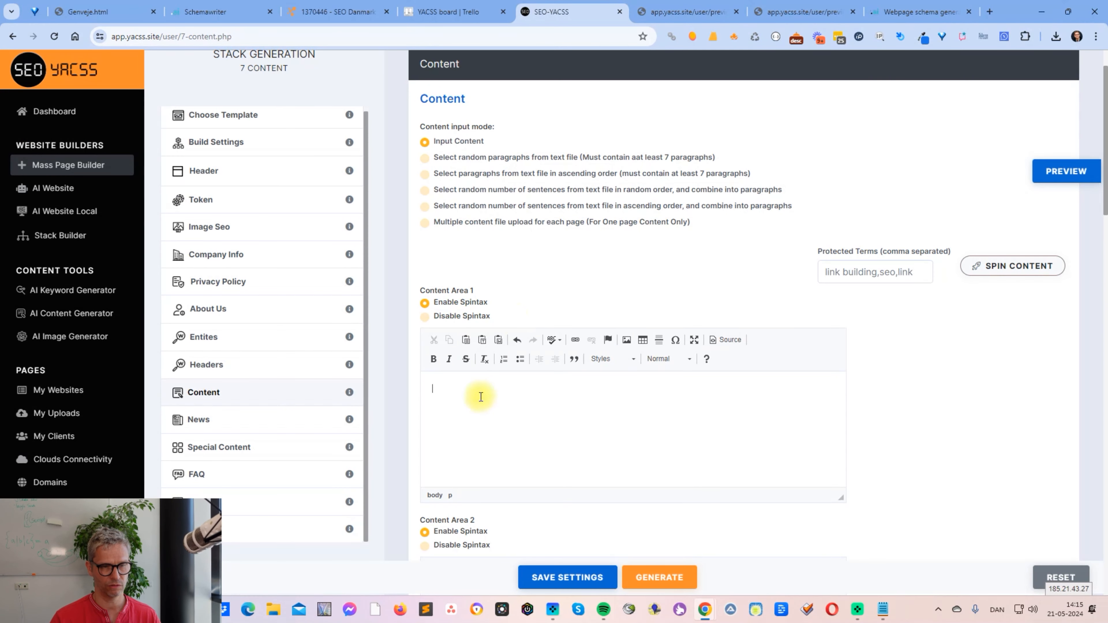
key(ctrl+v)
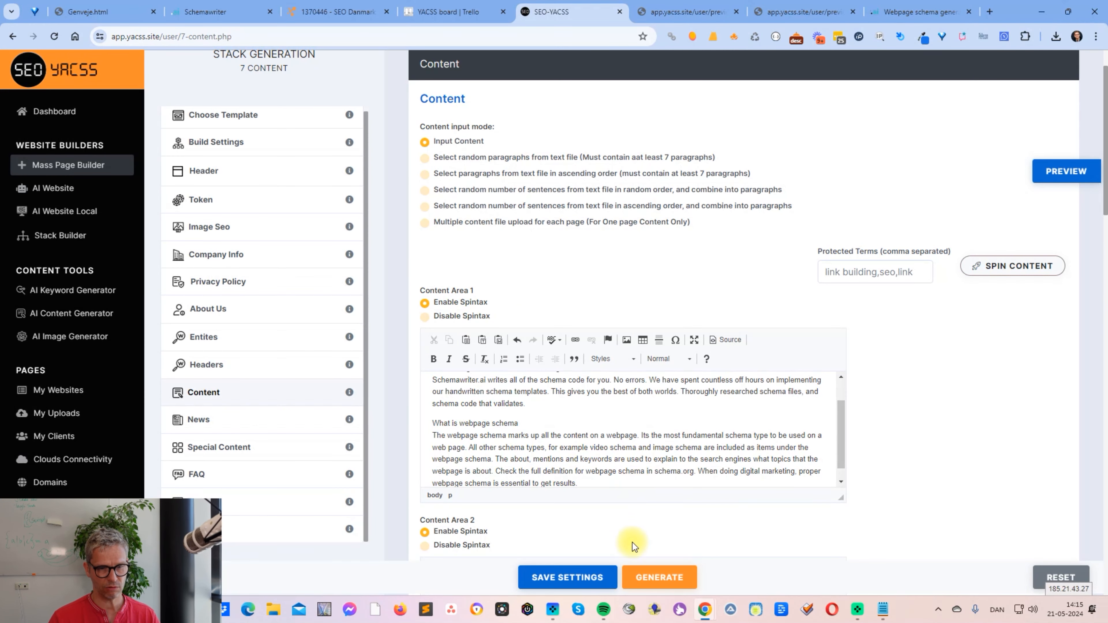
scroll(586, 480, up, 1)
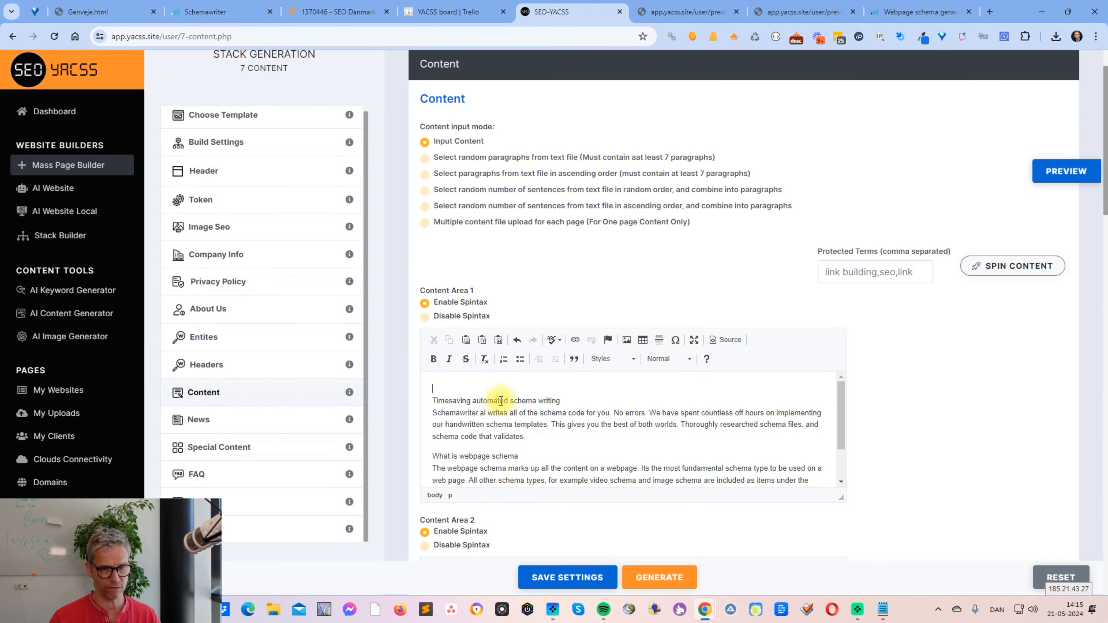
- Spin the pasted content into spintax and preview the page with spintax enabled, checking the generated paragraphs
click(1017, 269)
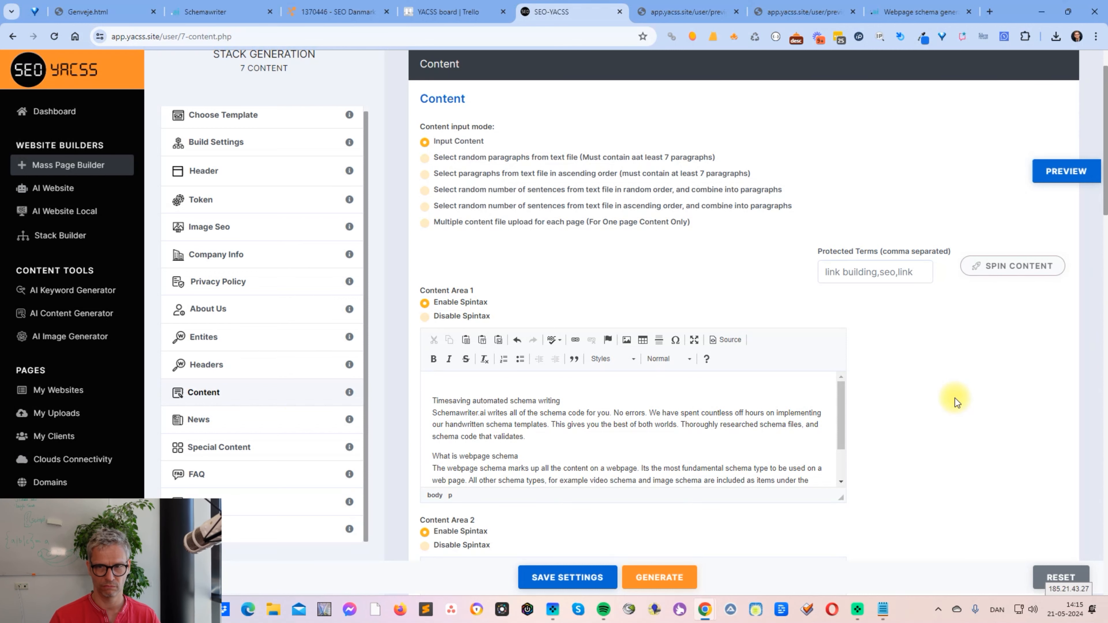
scroll(955, 399, down, 5)
scroll(954, 397, up, 4)
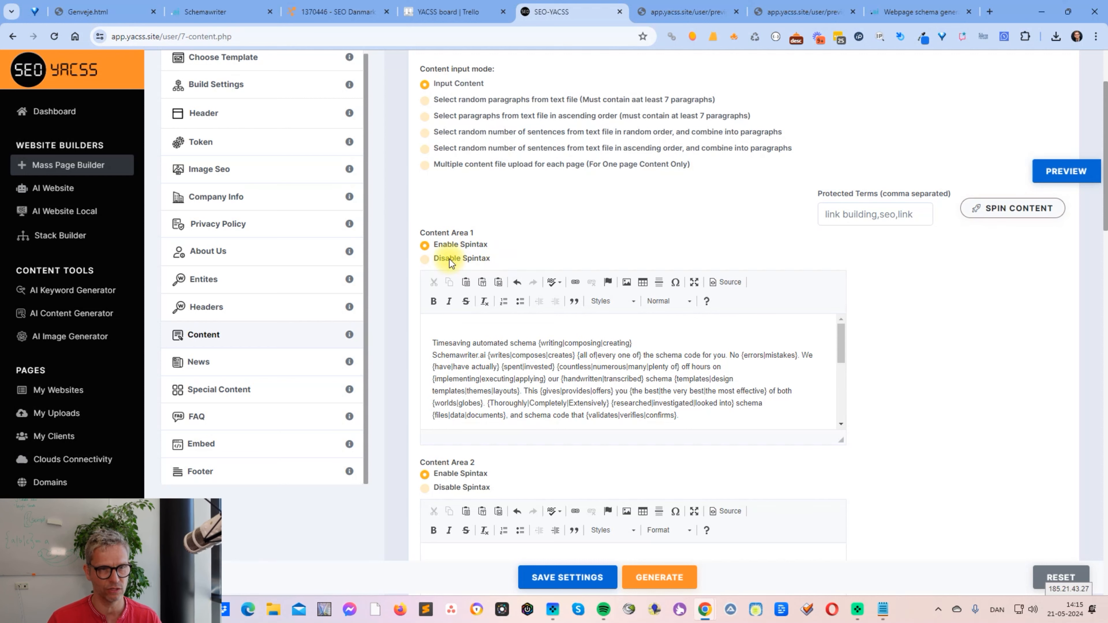
click(1066, 171)
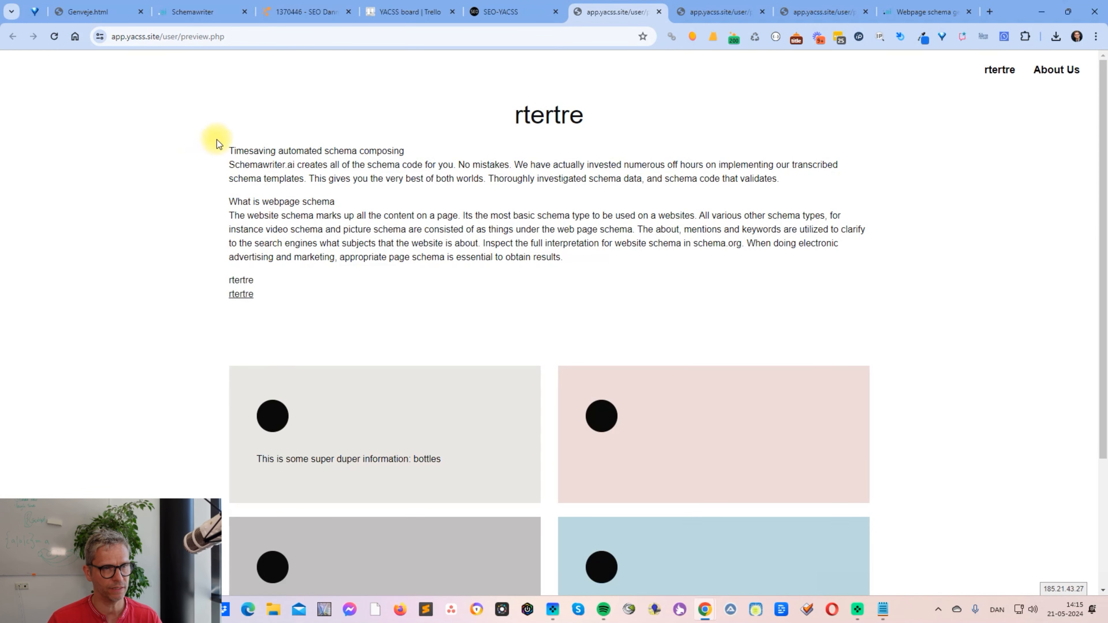
drag(217, 145, 566, 257)
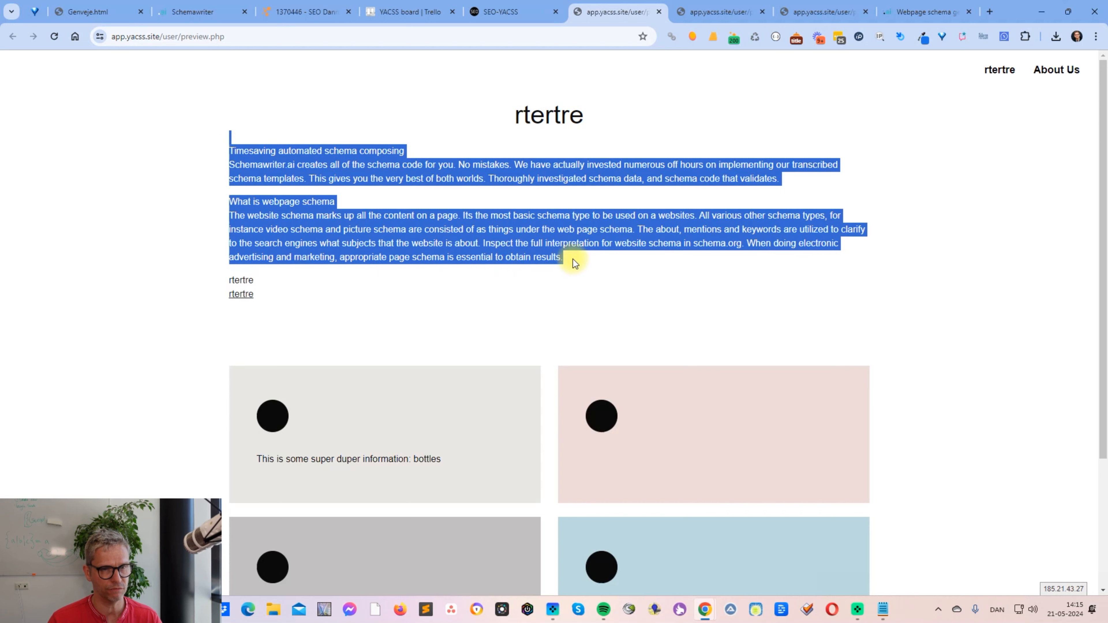
- Disable spintax for Content Area 1 and preview the page again, examining the text in curly braces
click(526, 16)
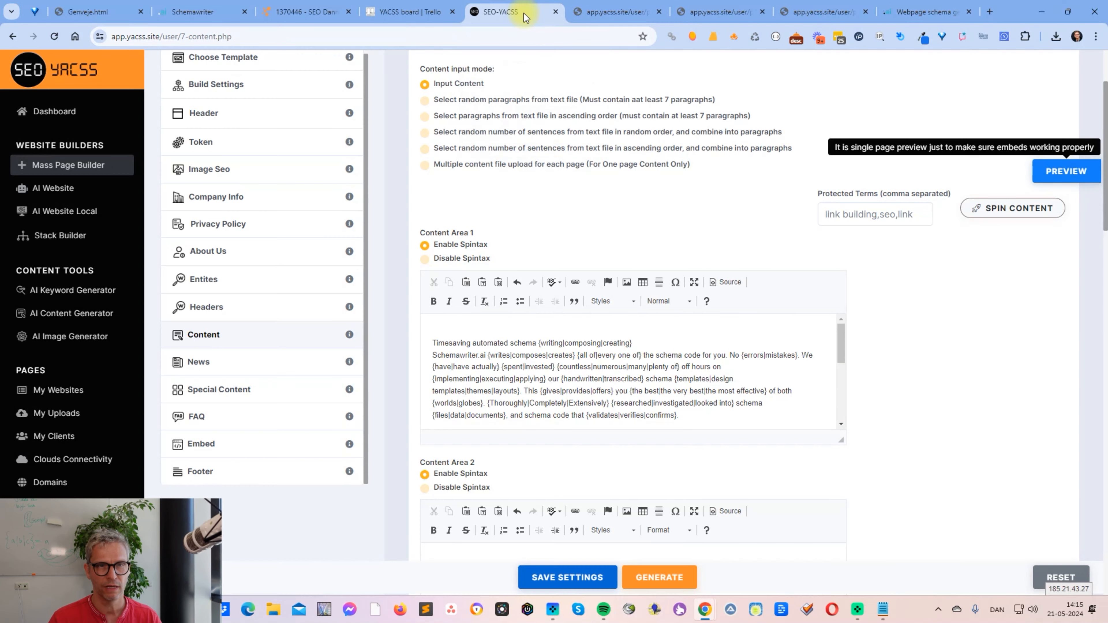
click(446, 260)
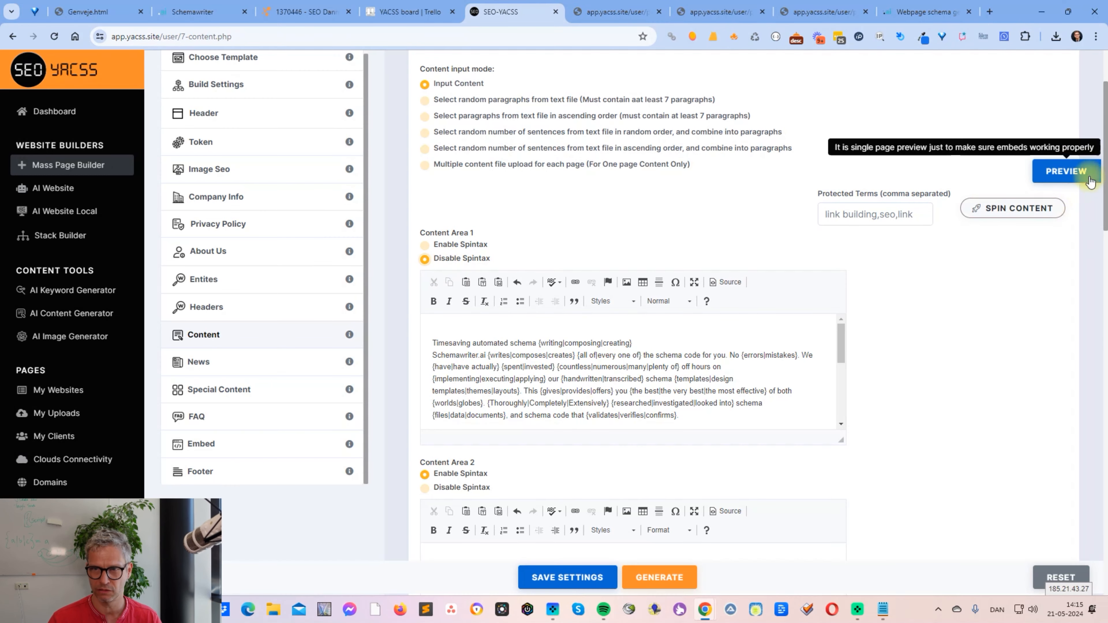
click(1073, 174)
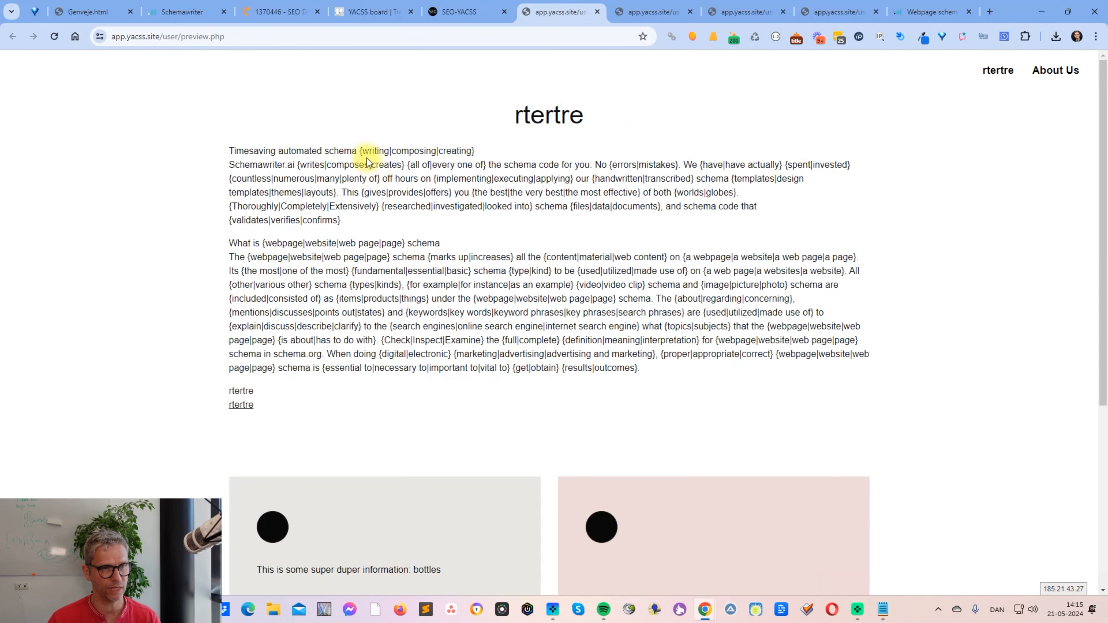
drag(360, 150, 482, 192)
click(479, 144)
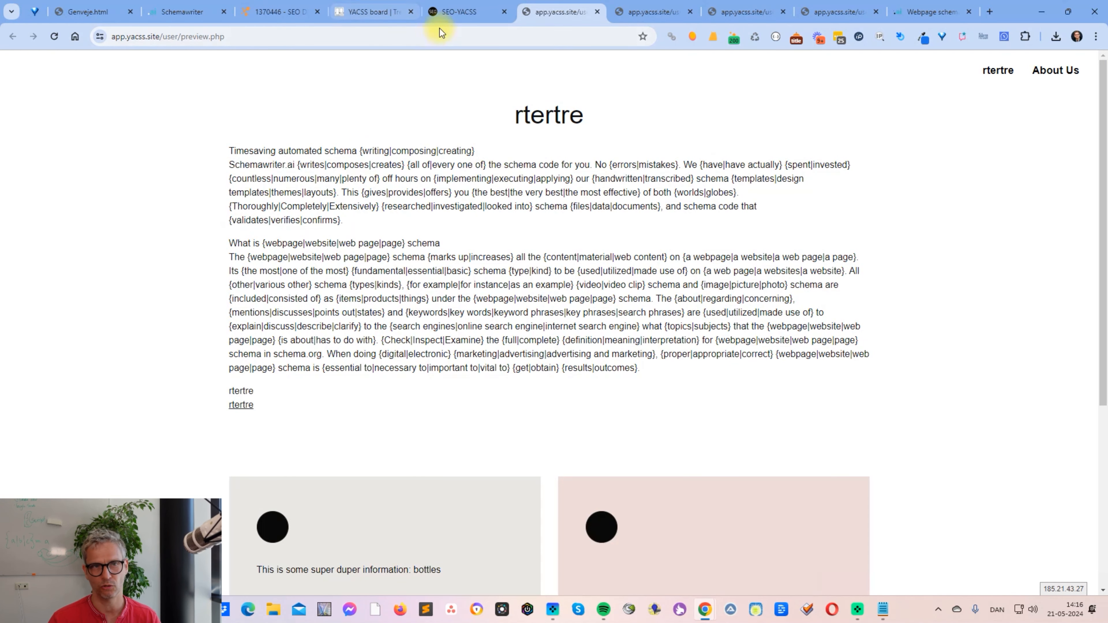
- Compare "{writing|composing|creating}" in the Content Area 1 editor with the same text in the preview, ending in the builder
click(445, 15)
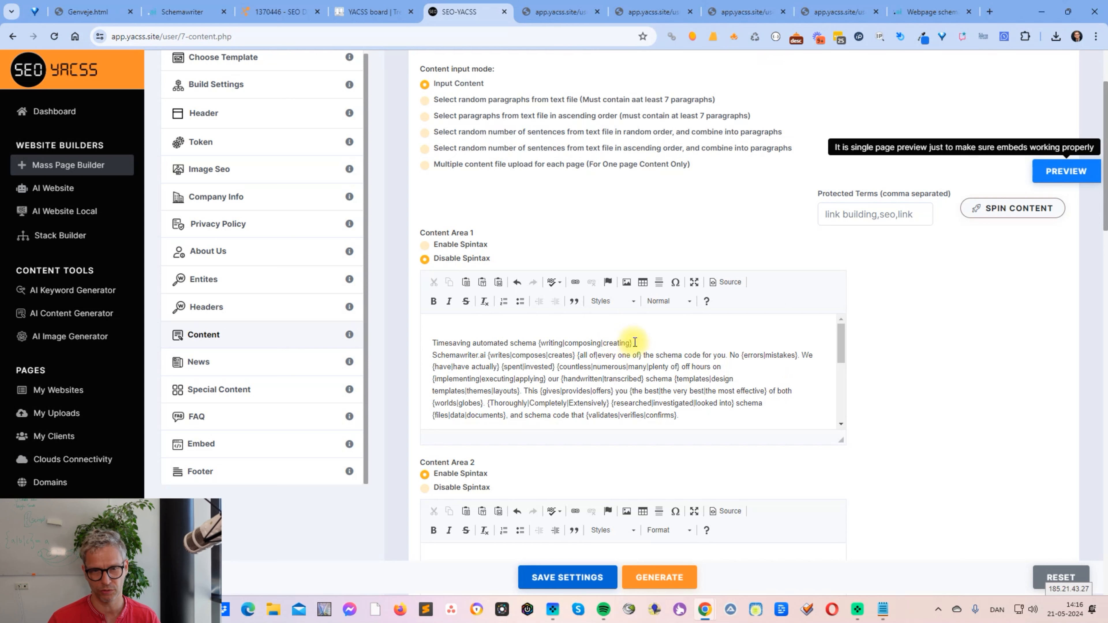
drag(632, 343, 537, 344)
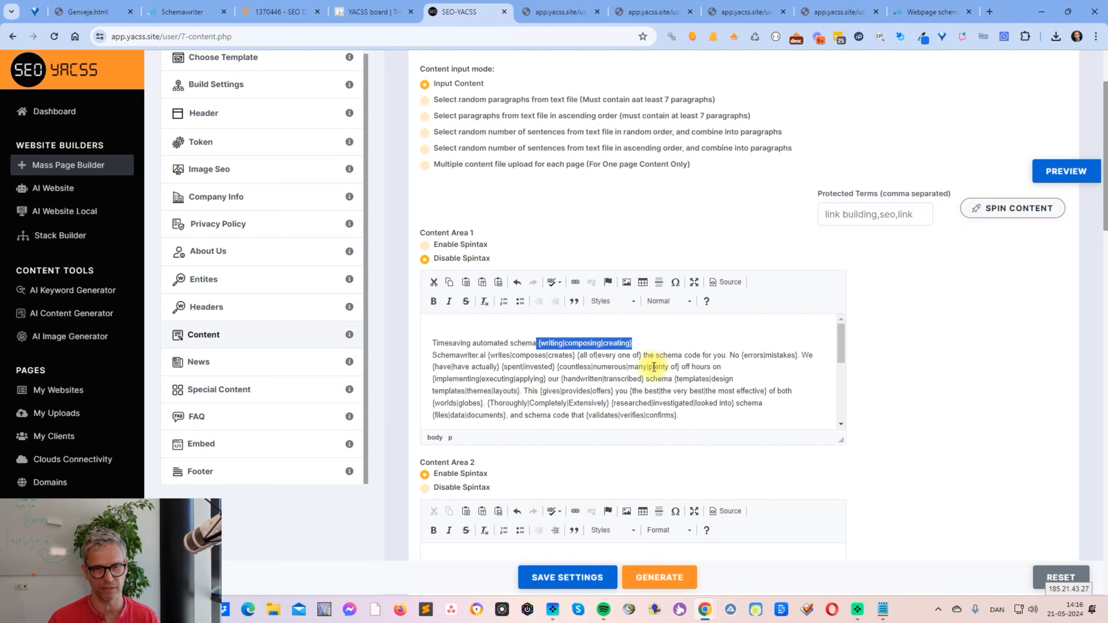
click(562, 12)
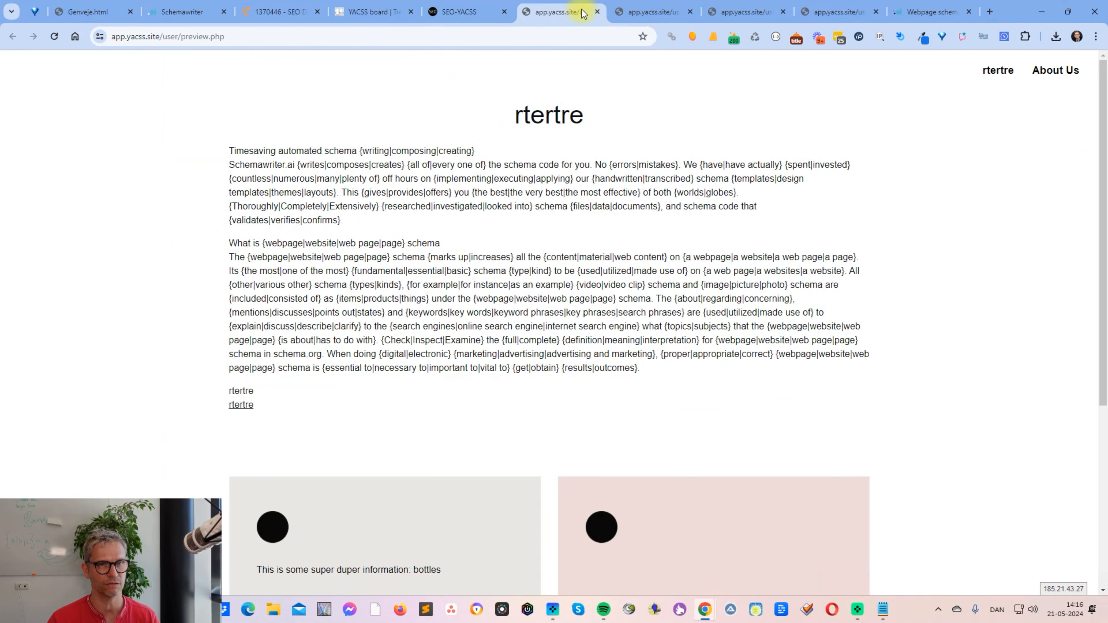
click(483, 13)
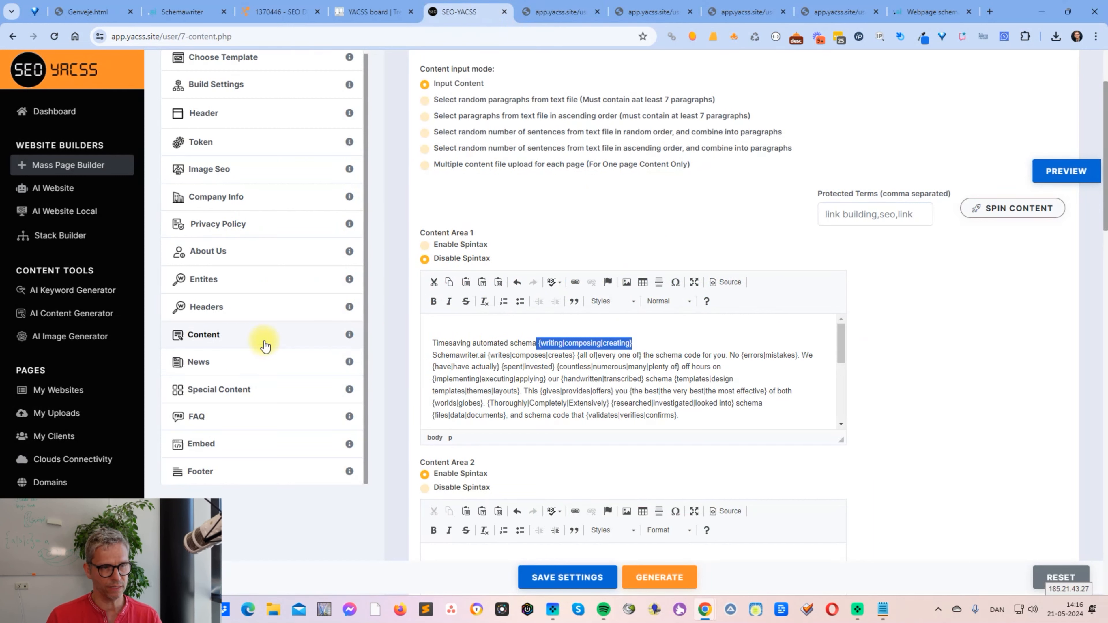
- Disable spintax for Content Area 2 and enable it again
scroll(473, 237, down, 4)
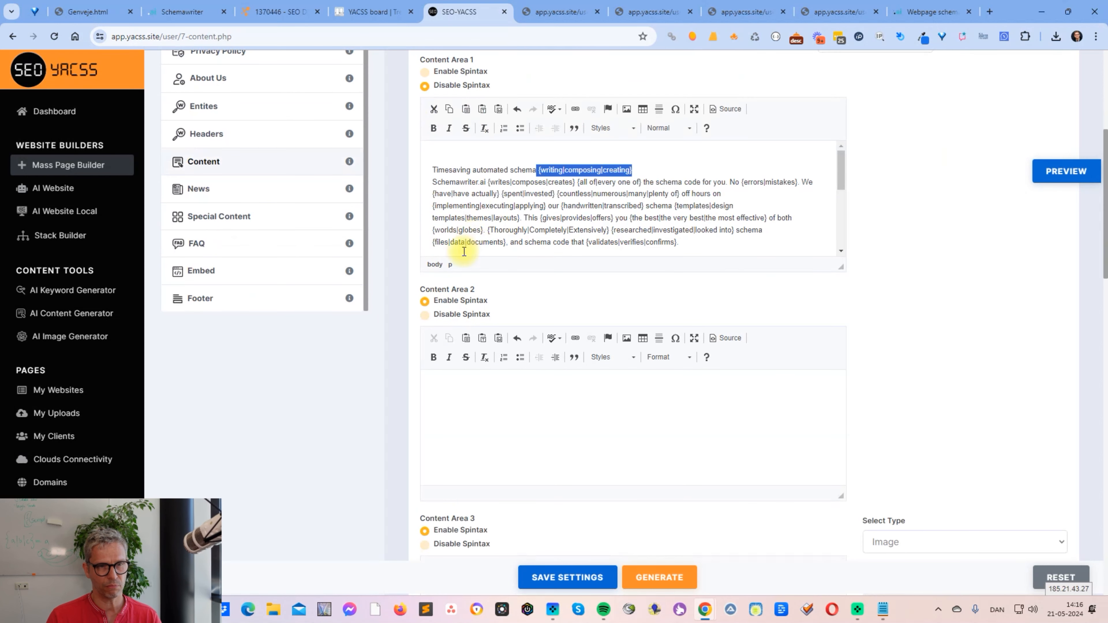
click(464, 318)
click(468, 301)
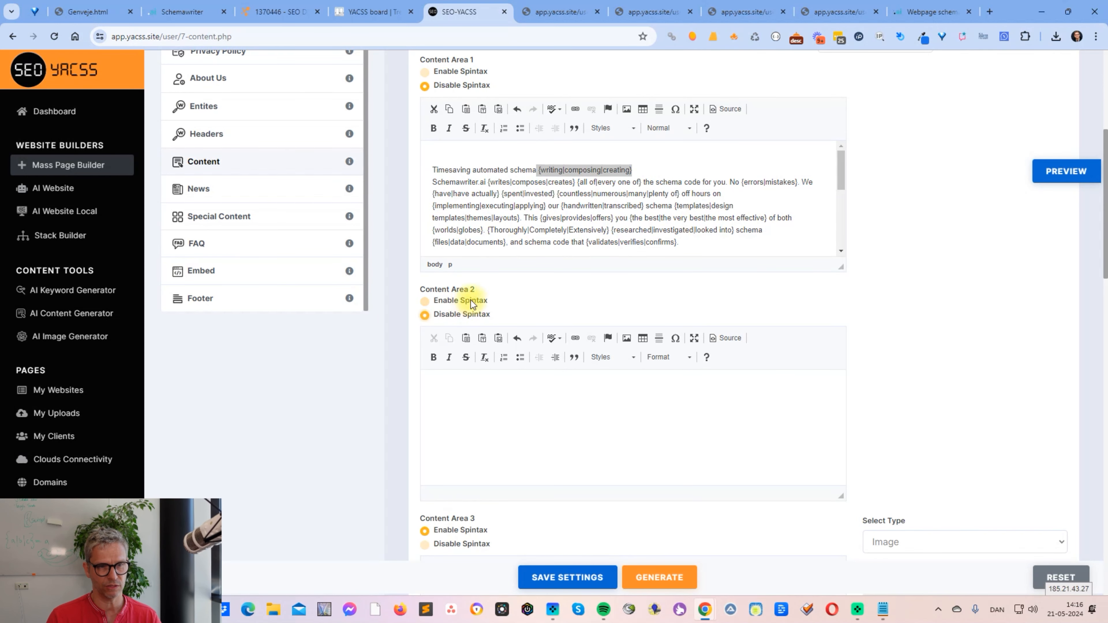
- Cut the "Timesaving automated schema" heading and its paragraph from Content Area 1 and remove the leftover empty line
click(702, 247)
drag(703, 247, 395, 168)
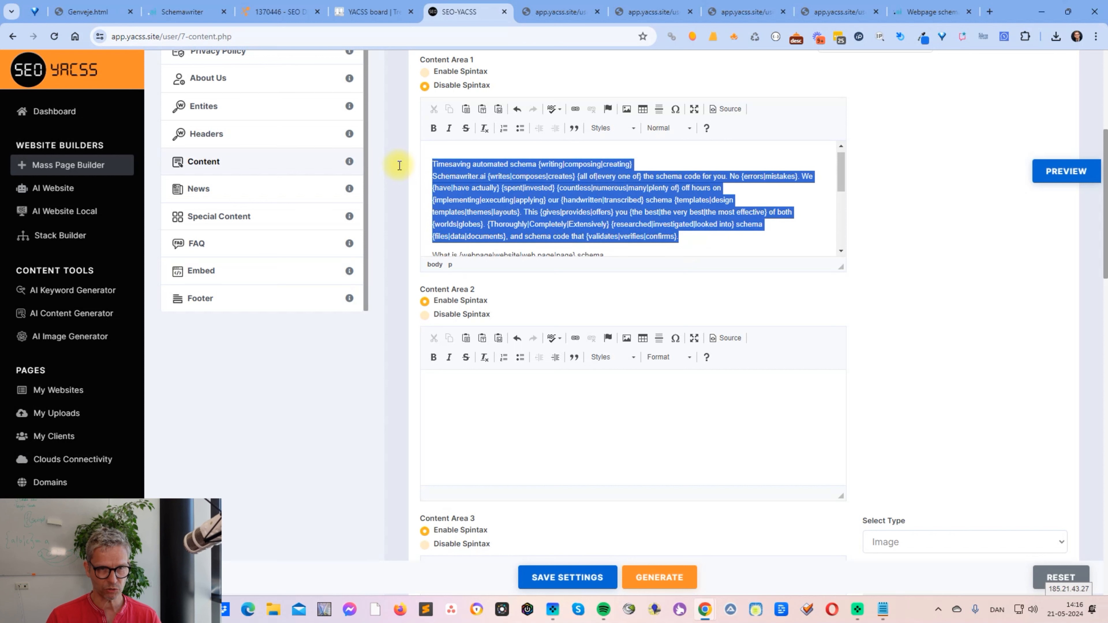
key(ctrl+x)
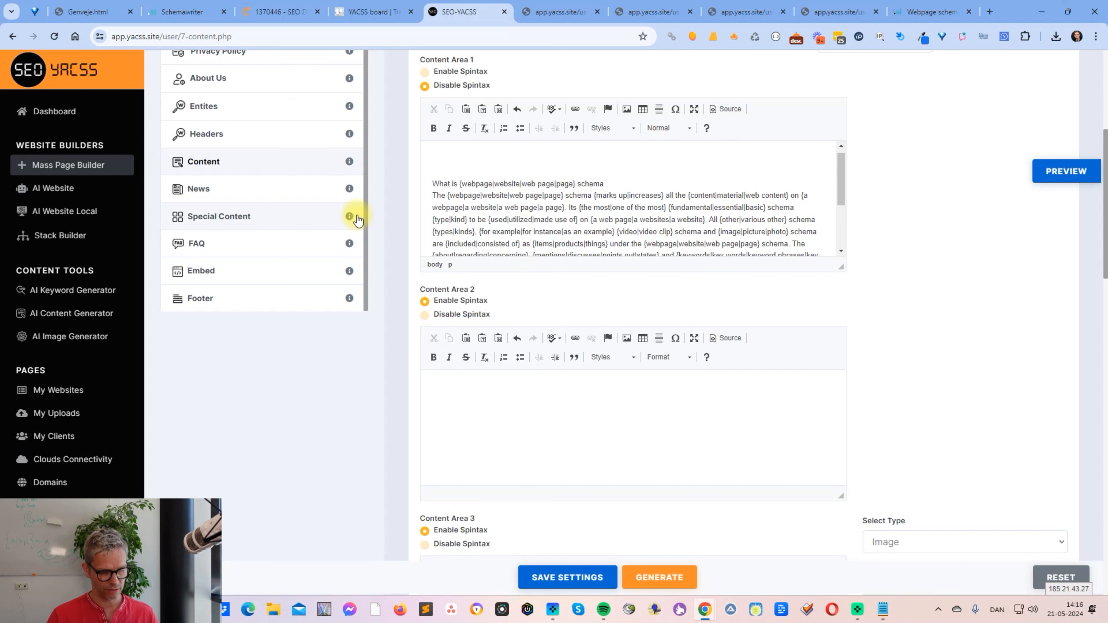
key(shift+End)
key(Up)
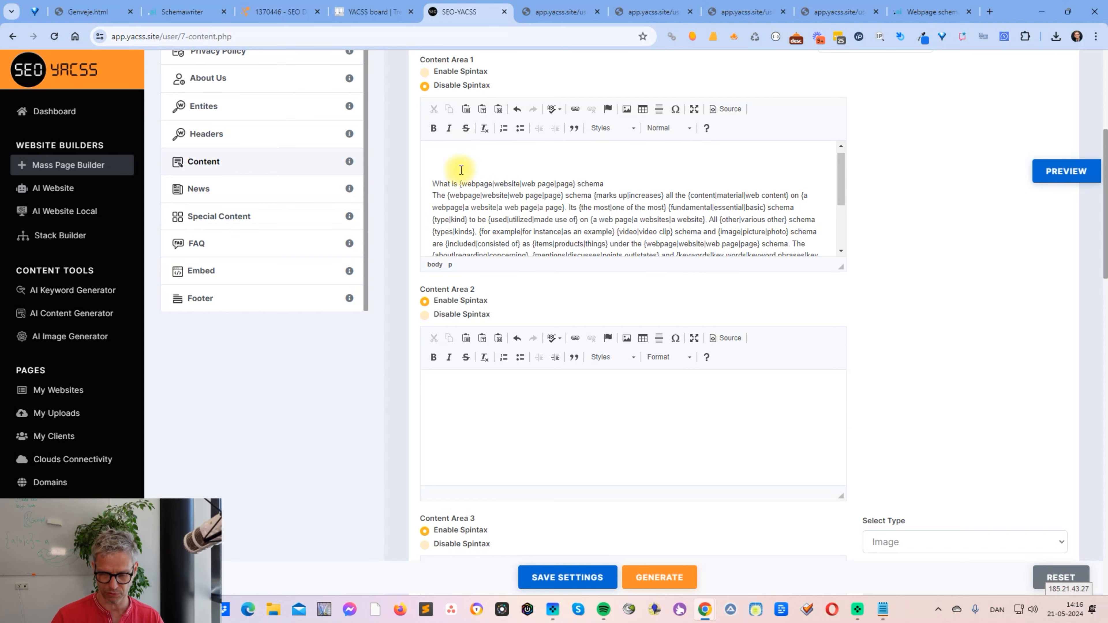
key(BackSpace)
- Enable spintax for Content Area 1 and preview the page with the remaining text
scroll(440, 306, up, 5)
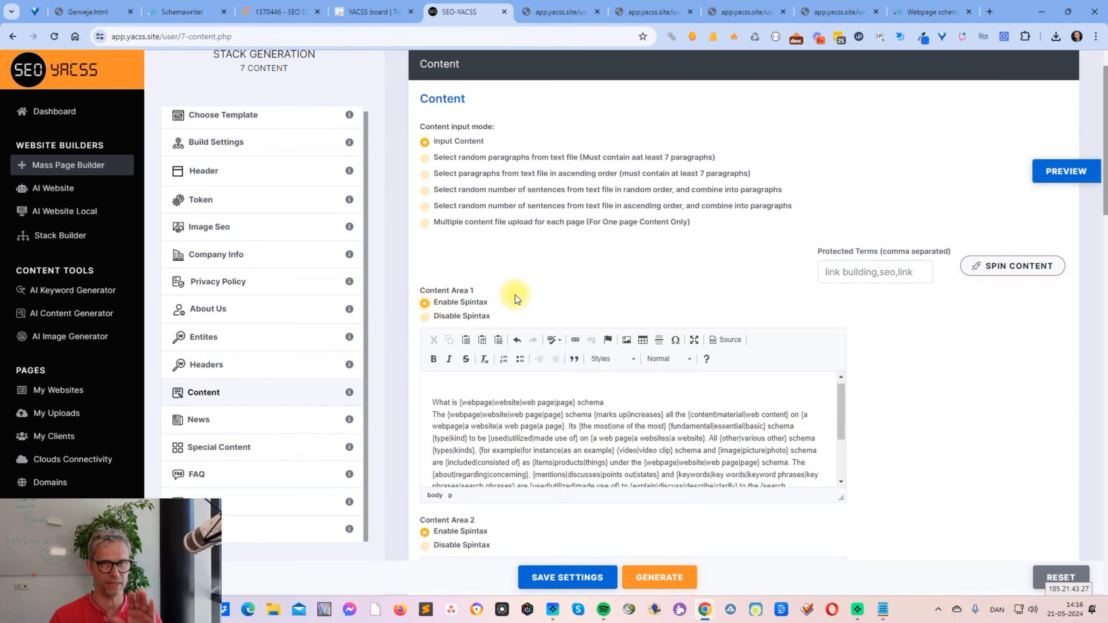
click(1064, 172)
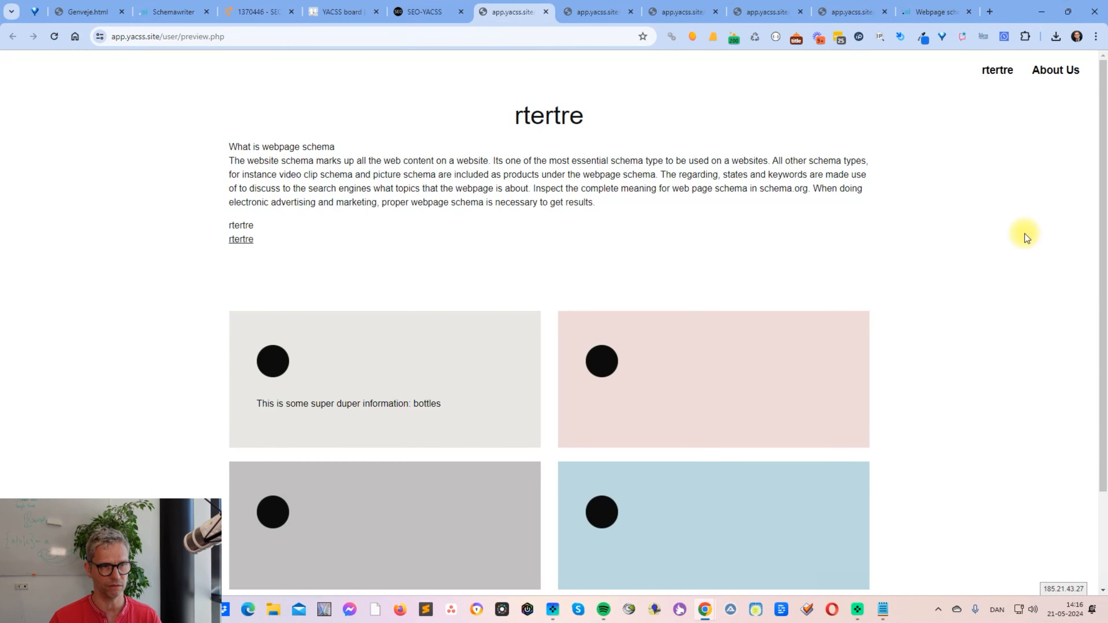
- Close all the open page preview tabs of the builder
click(440, 13)
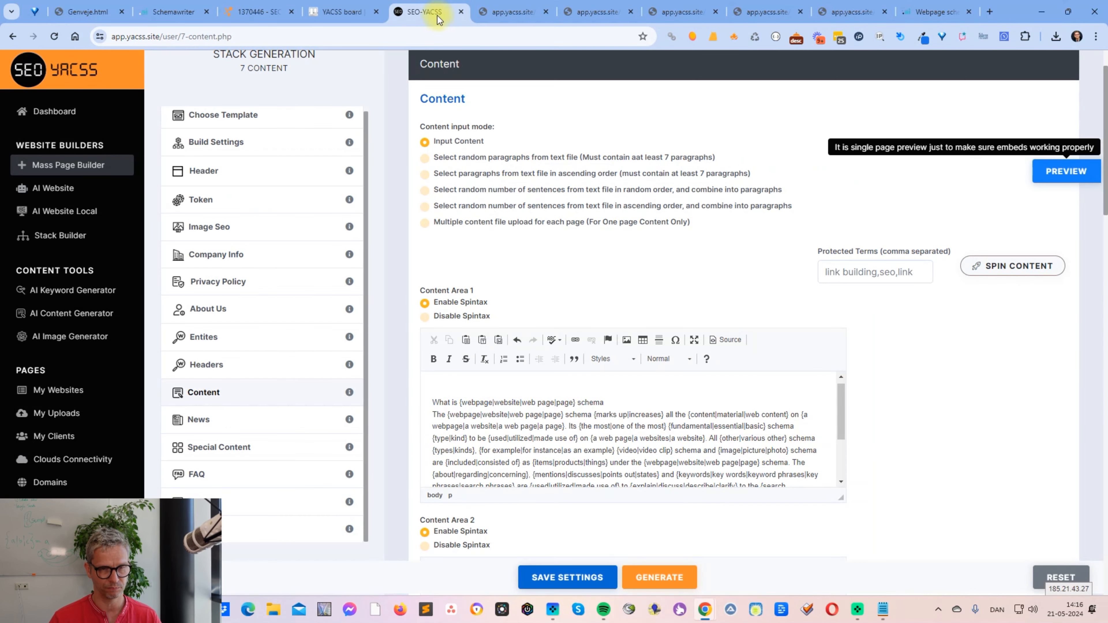
click(545, 12)
click(545, 12)
click(546, 12)
click(546, 12)
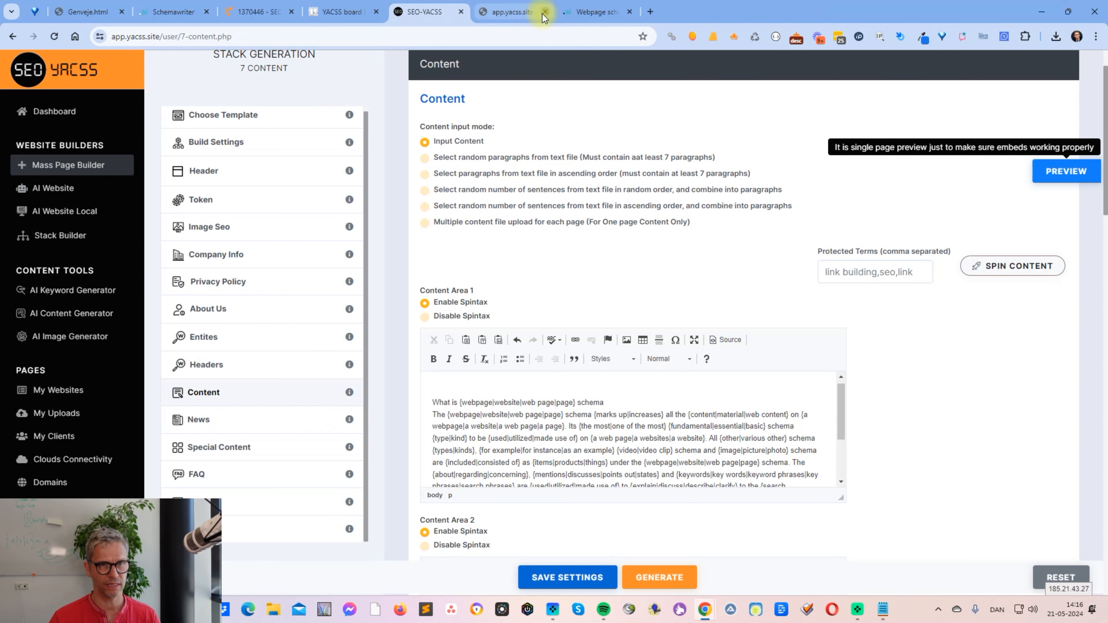
click(546, 13)
click(527, 15)
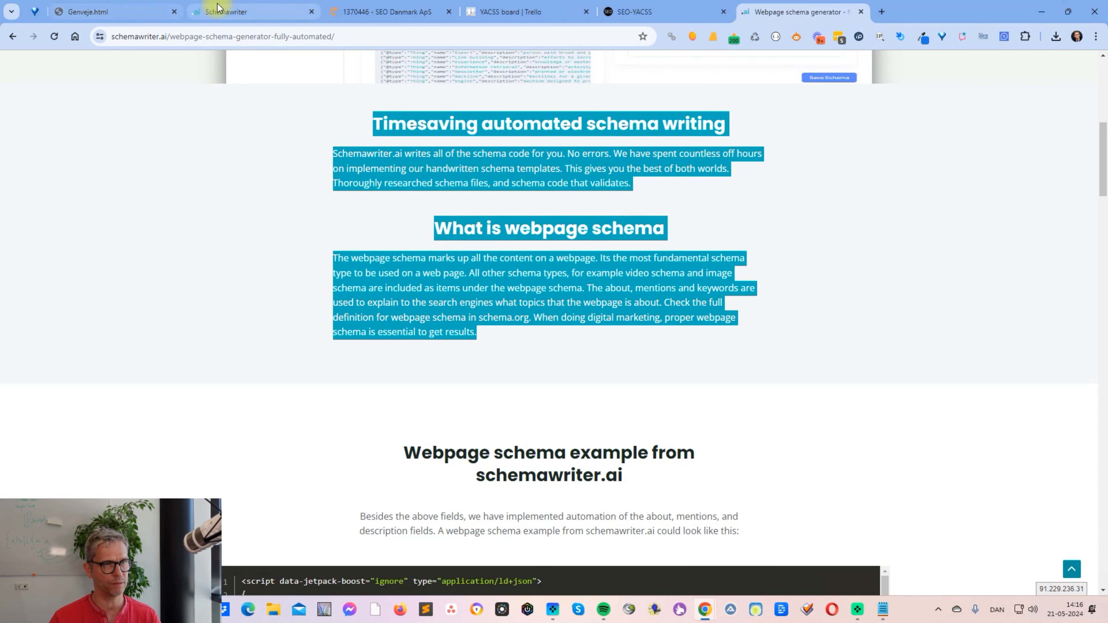
- Switch to Schemawriter and examine the Keyword and Target Url columns of the newest entry under Recent Schemas
click(258, 12)
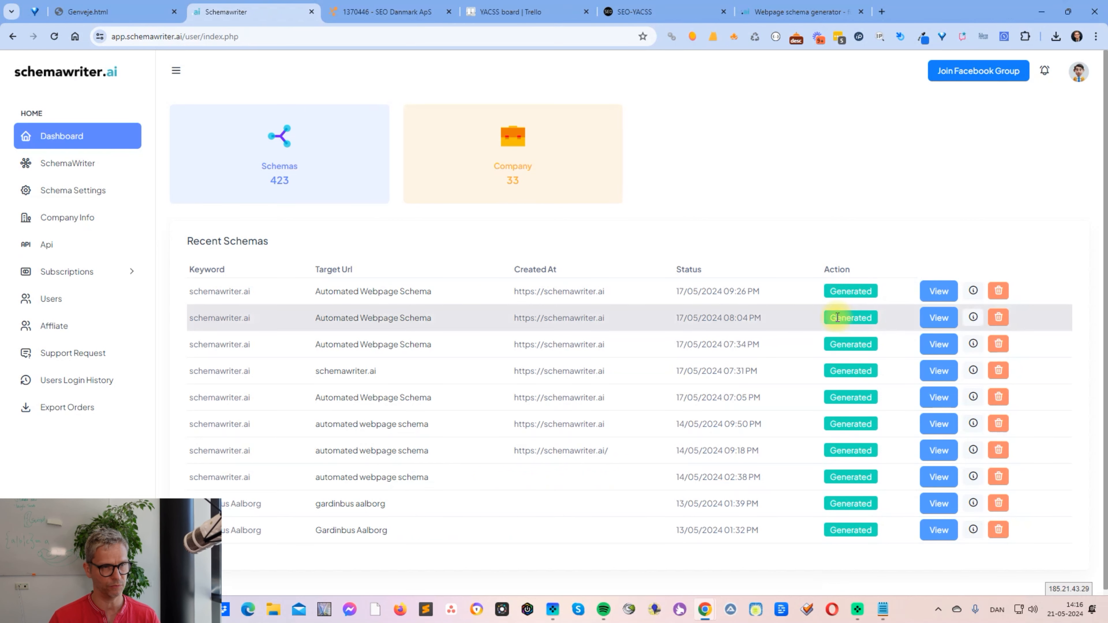
drag(441, 300, 299, 298)
double_click(299, 298)
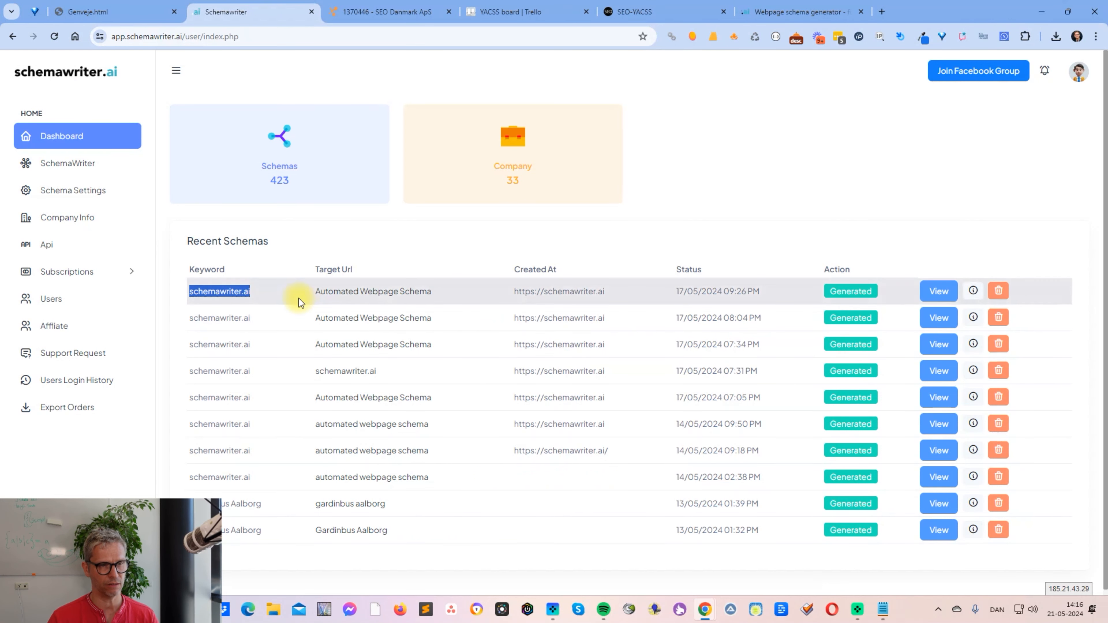
click(389, 241)
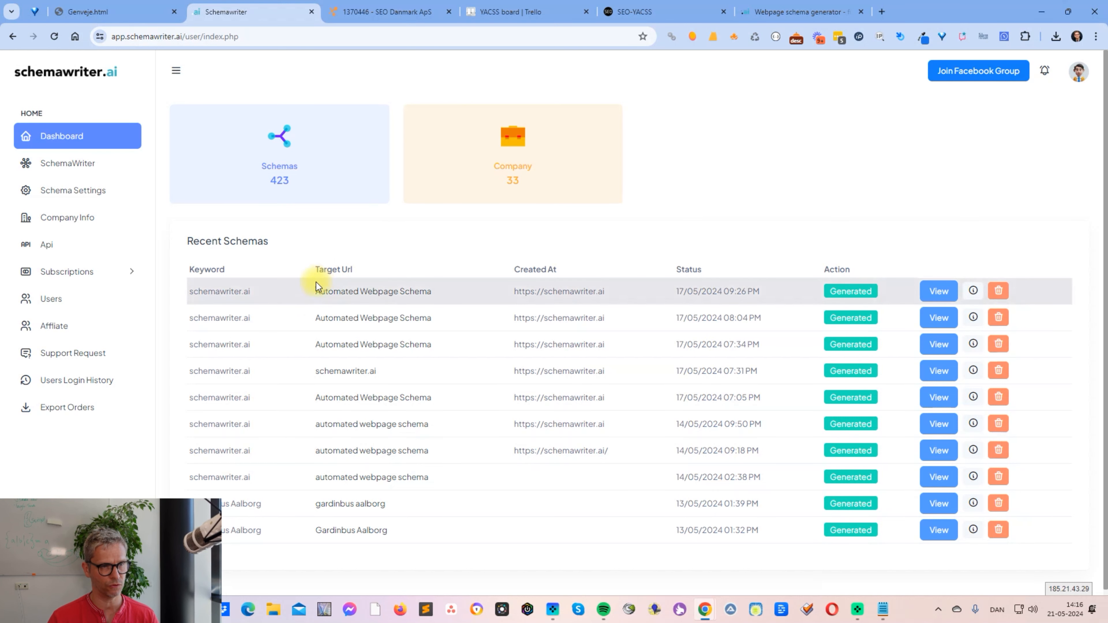
drag(304, 294, 435, 295)
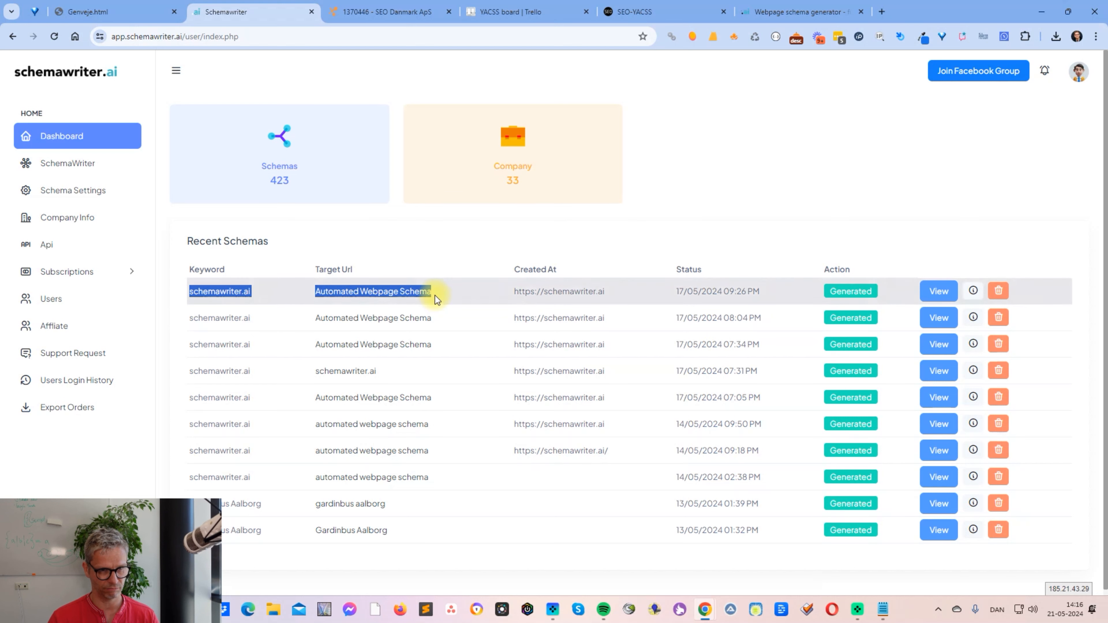
click(347, 264)
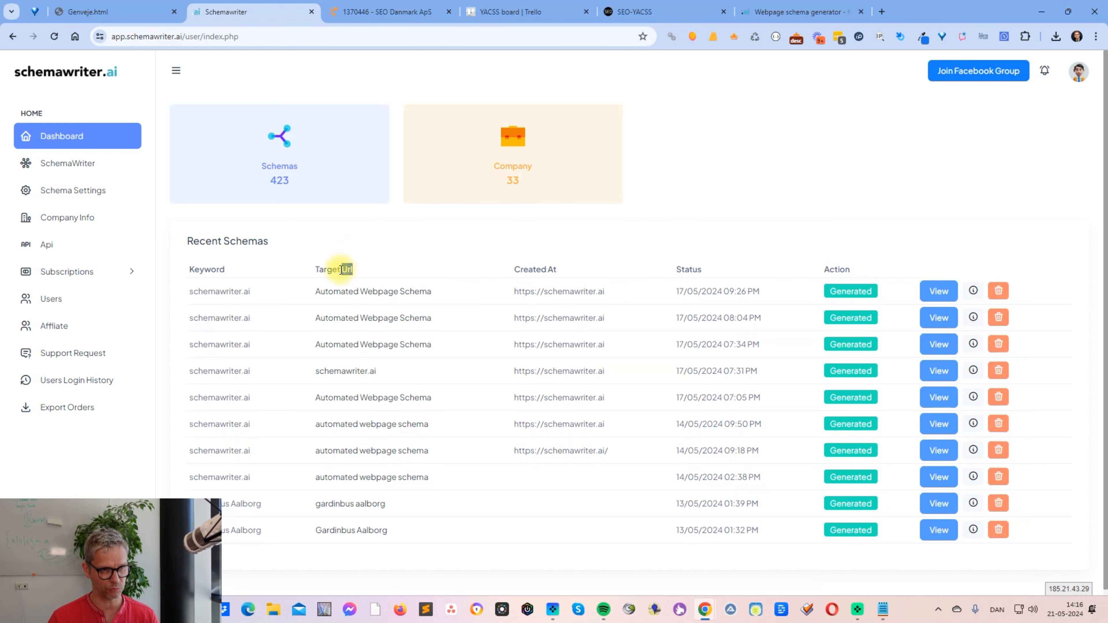
triple_click(347, 268)
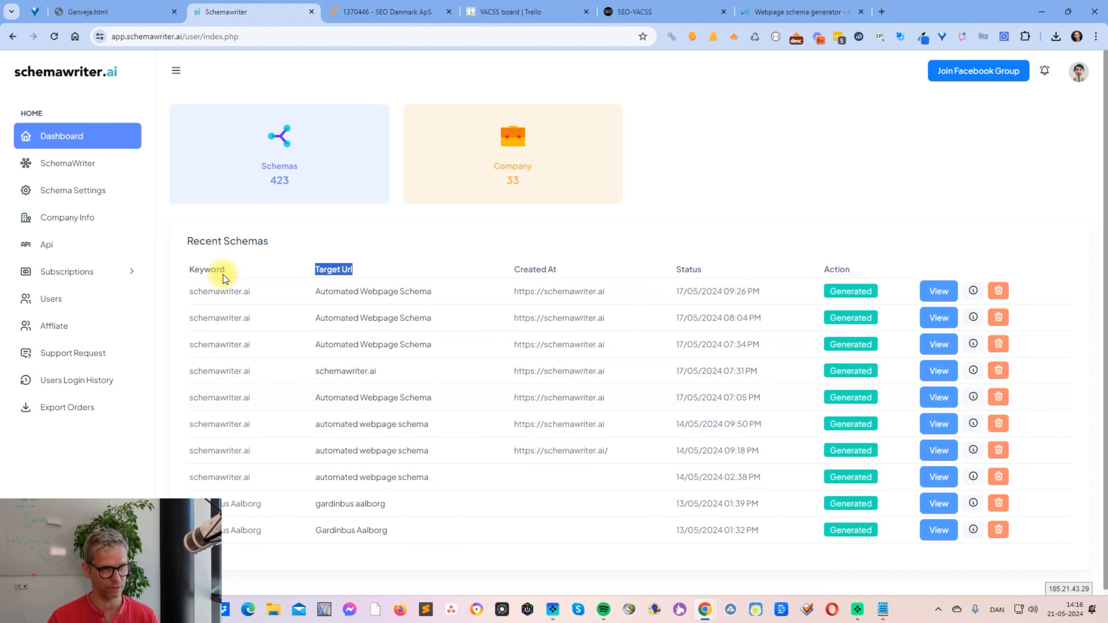
drag(224, 274, 185, 263)
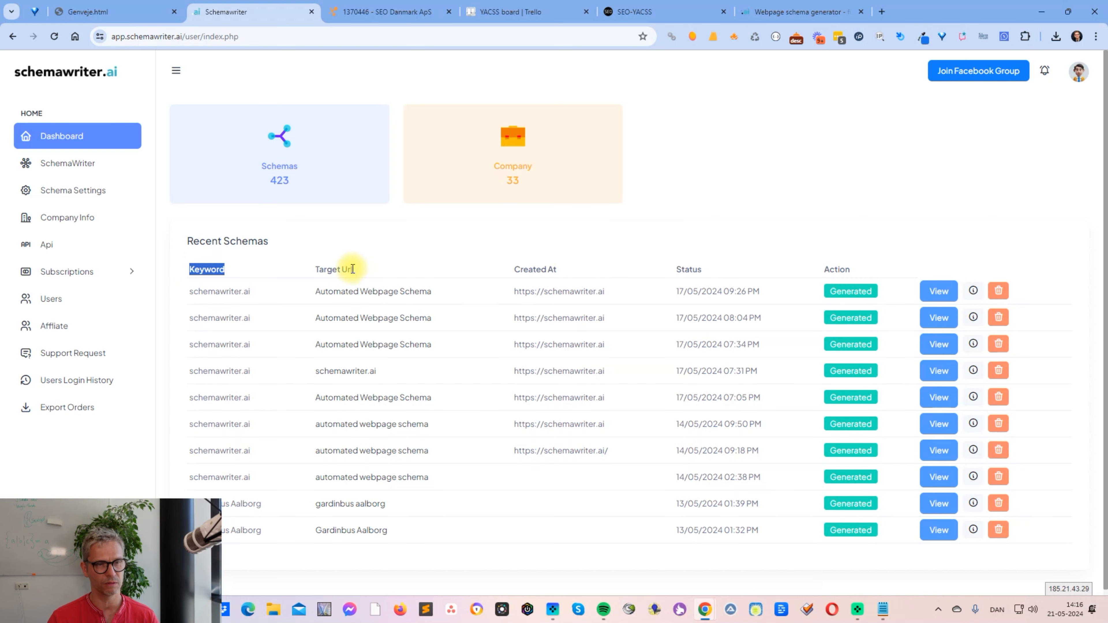
drag(301, 292, 423, 289)
- View the newest Automated Webpage Schema and open its iframe code and settings
click(938, 291)
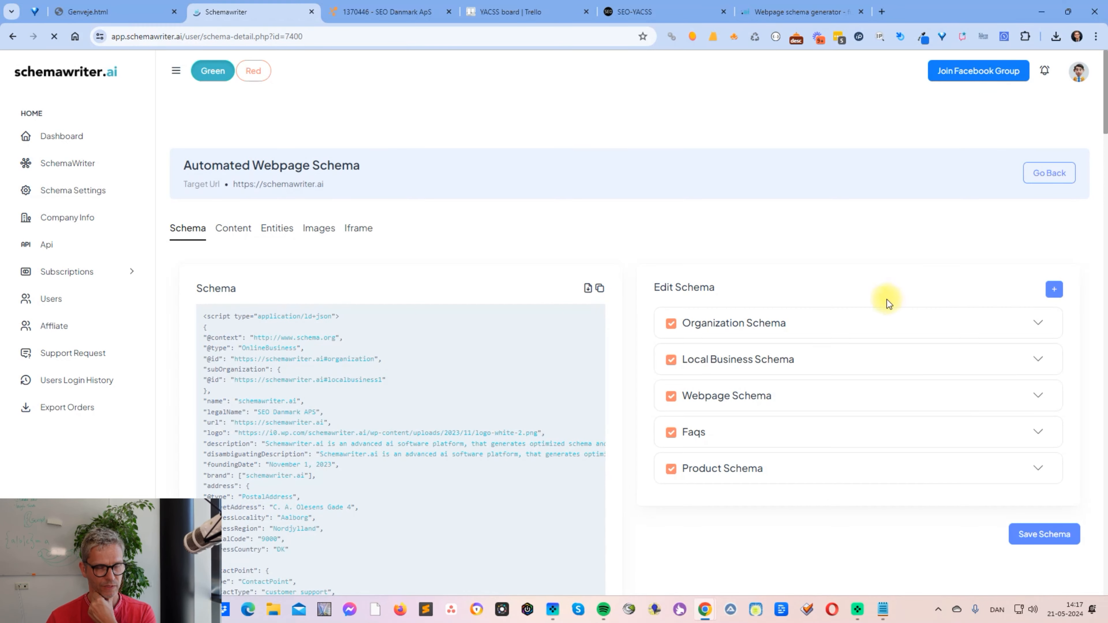
drag(1101, 118, 1102, 87)
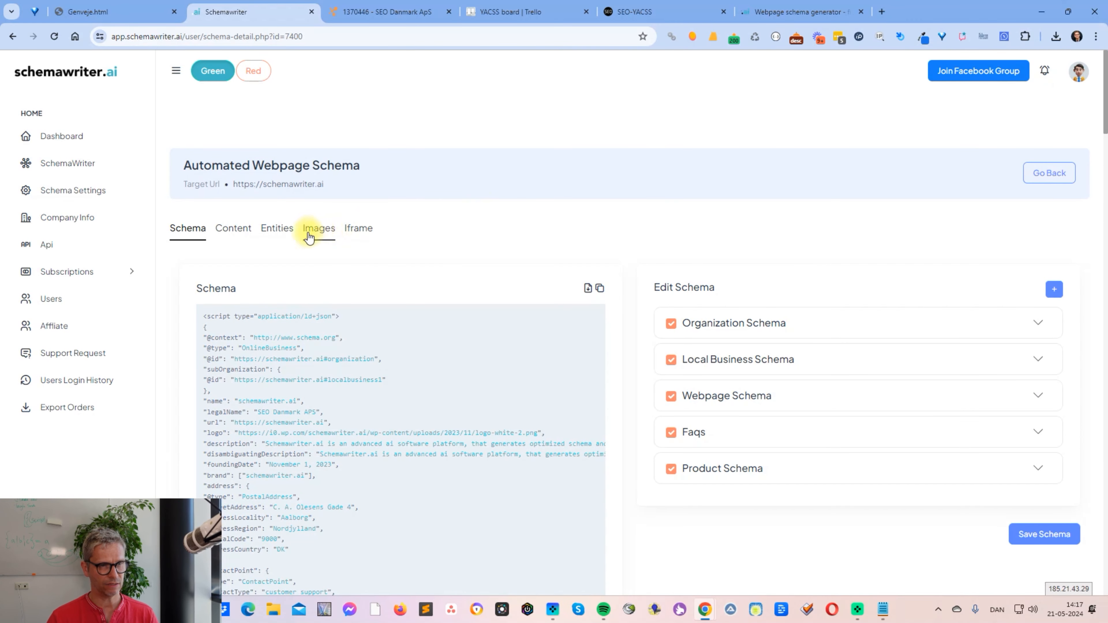
click(363, 234)
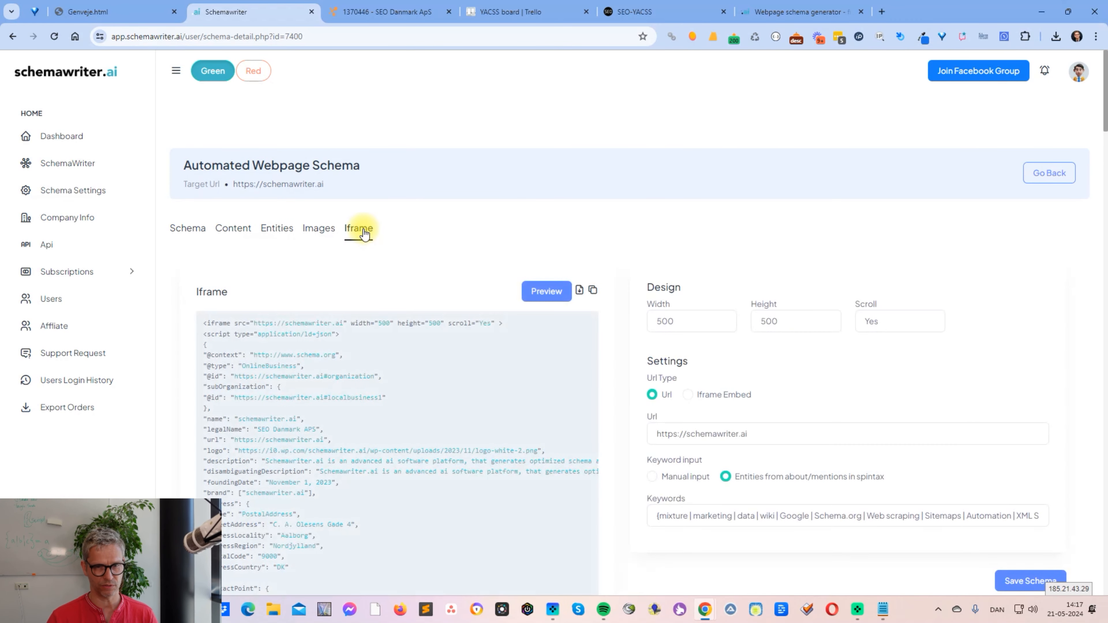
- Check the iframe's target URL, preview the iframe and close the preview
click(741, 436)
drag(753, 435, 664, 446)
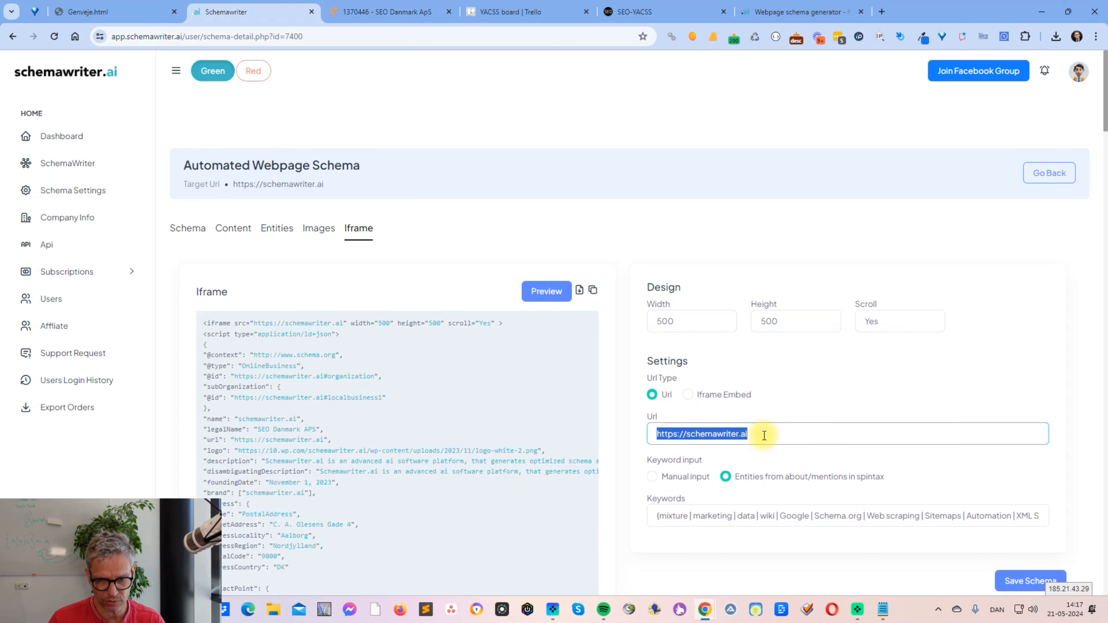
click(548, 293)
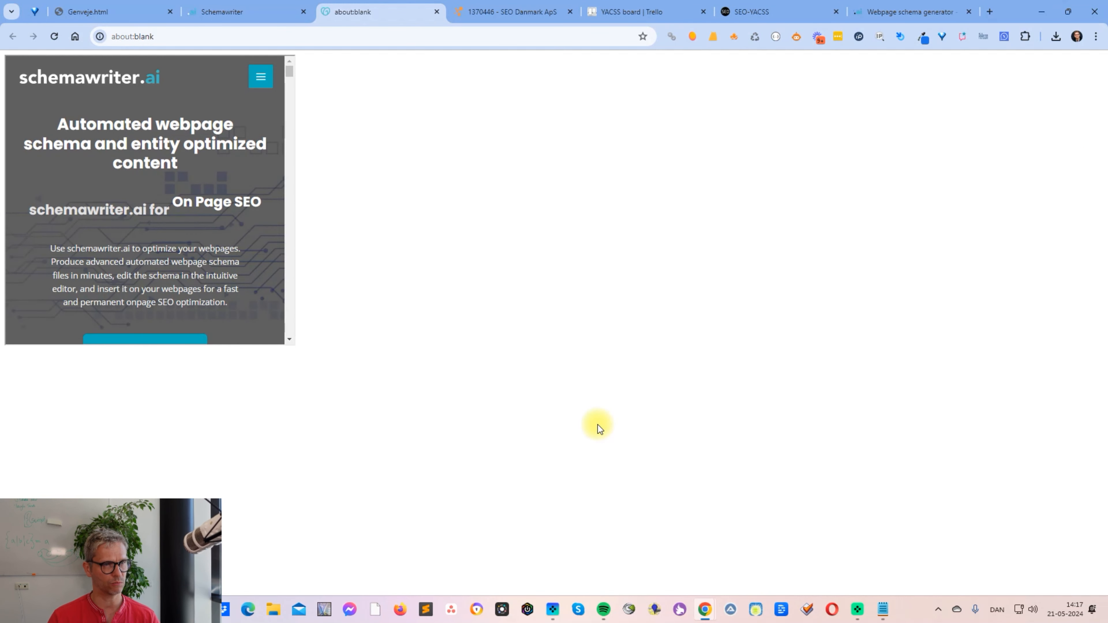
click(437, 11)
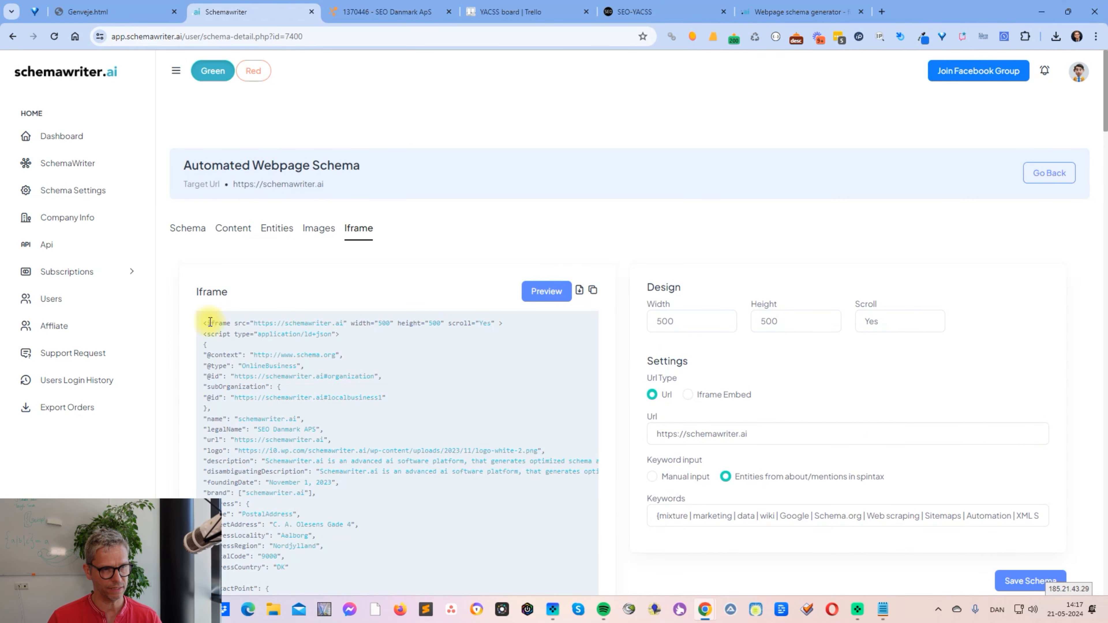
- Examine the schema scripts embedded in the iframe code, checking the Schema view briefly in between
scroll(208, 332, down, 3)
drag(219, 259, 370, 544)
click(188, 122)
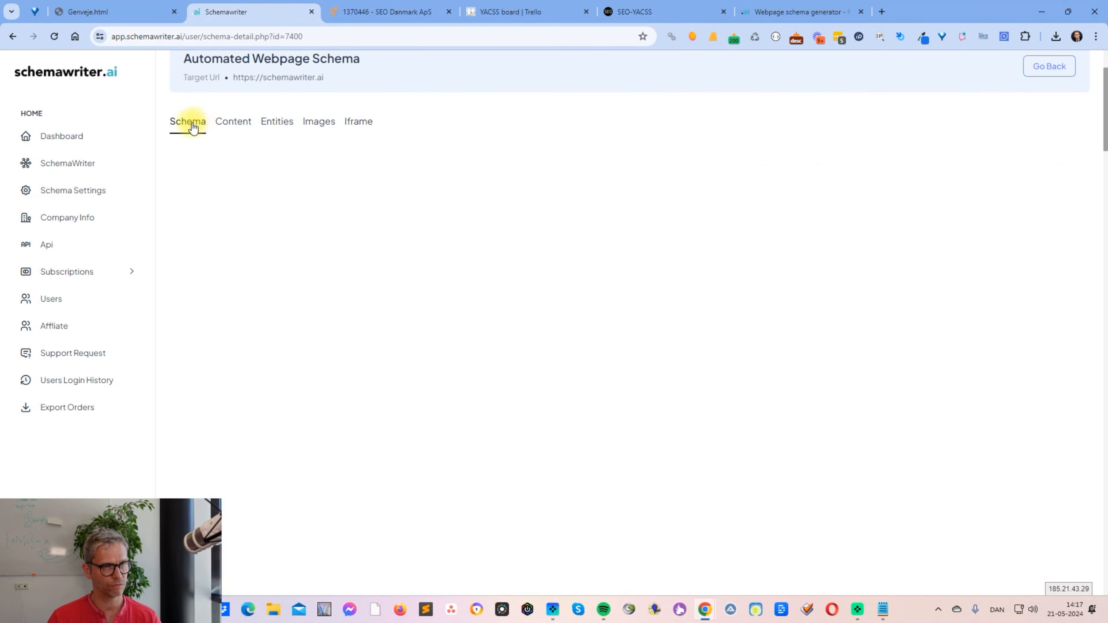
click(359, 122)
click(389, 363)
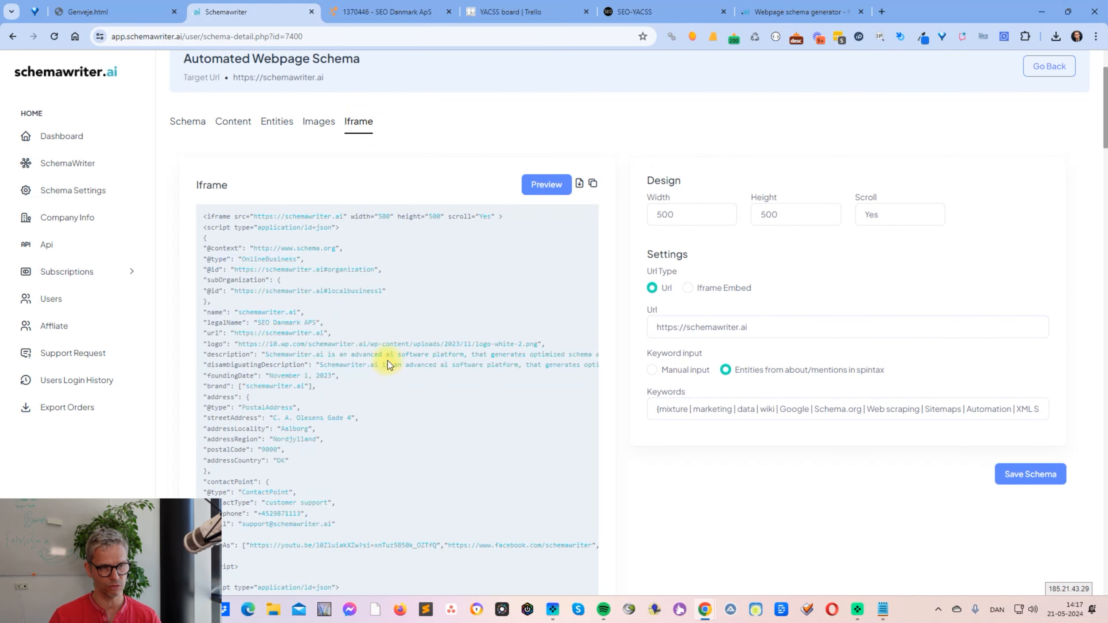
scroll(390, 334, down, 5)
drag(375, 180, 452, 565)
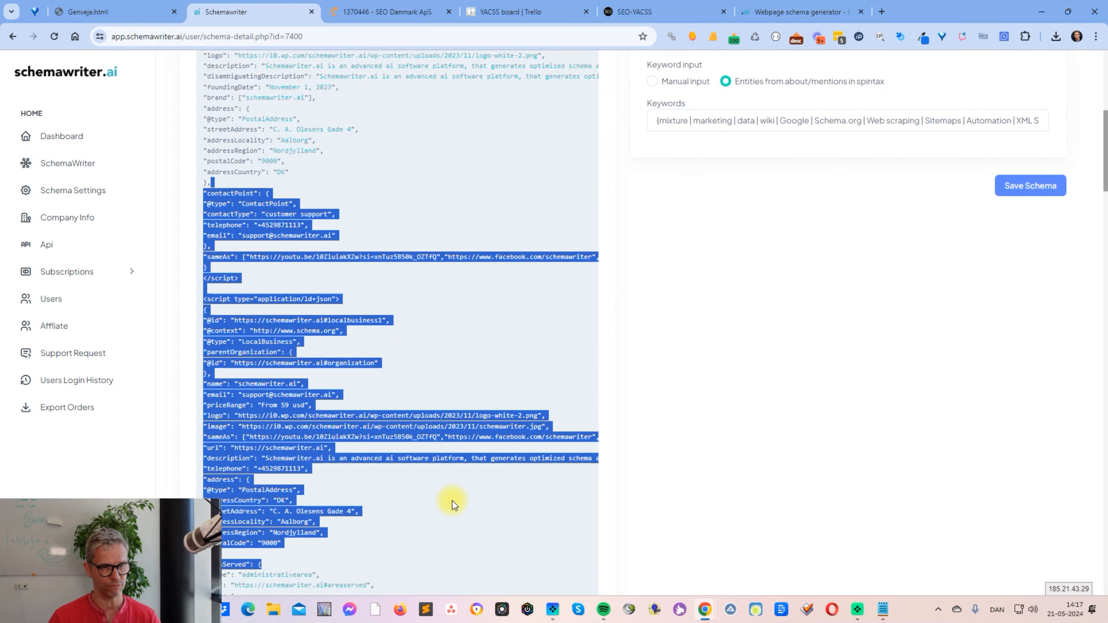
scroll(452, 501, up, 6)
scroll(451, 490, up, 1)
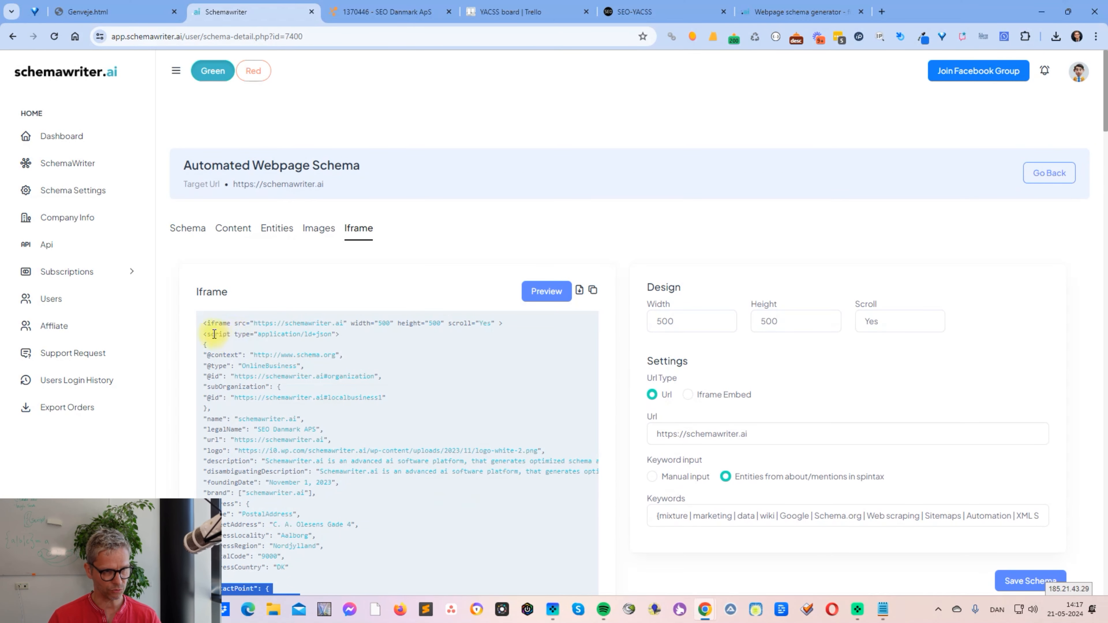
- Inspect the opening iframe tag, its source URL and the organization schema script that follows it
drag(204, 322, 483, 323)
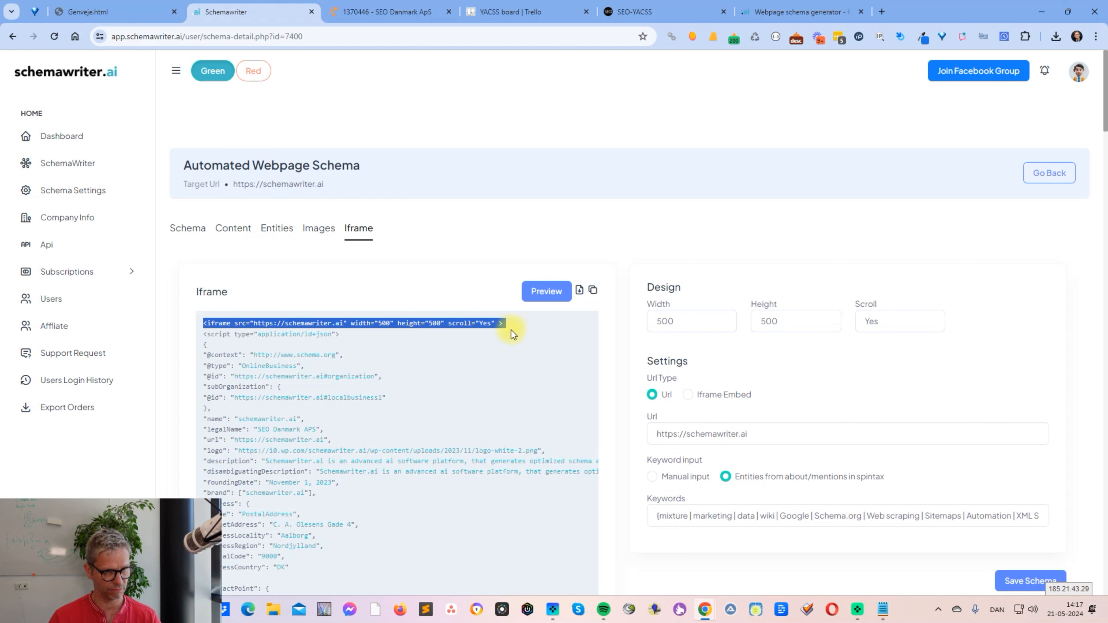
click(273, 323)
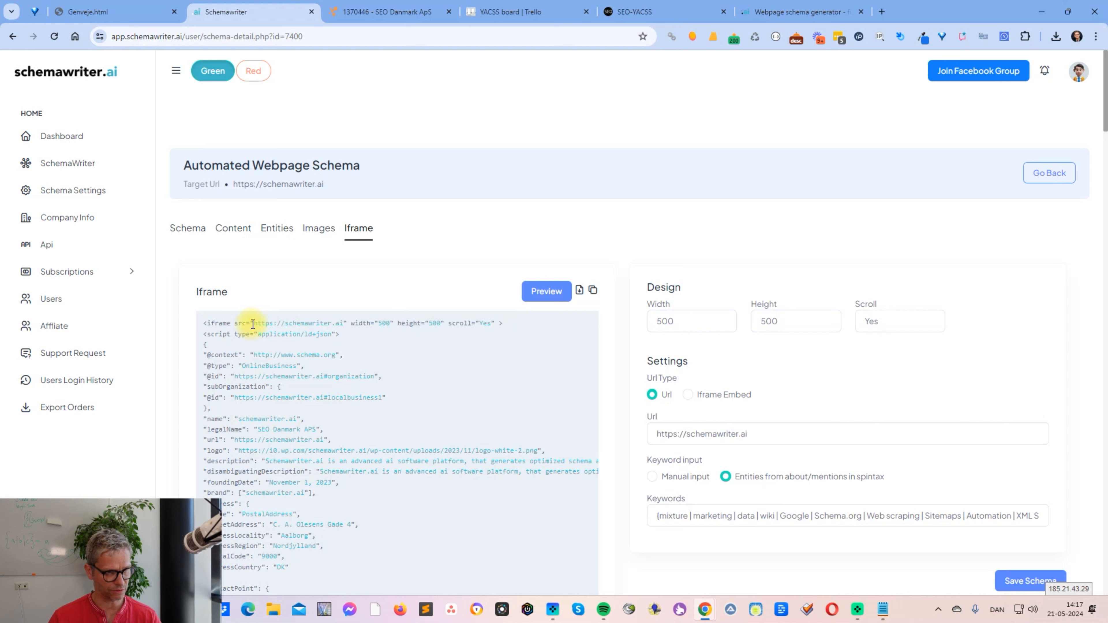
drag(253, 324, 345, 326)
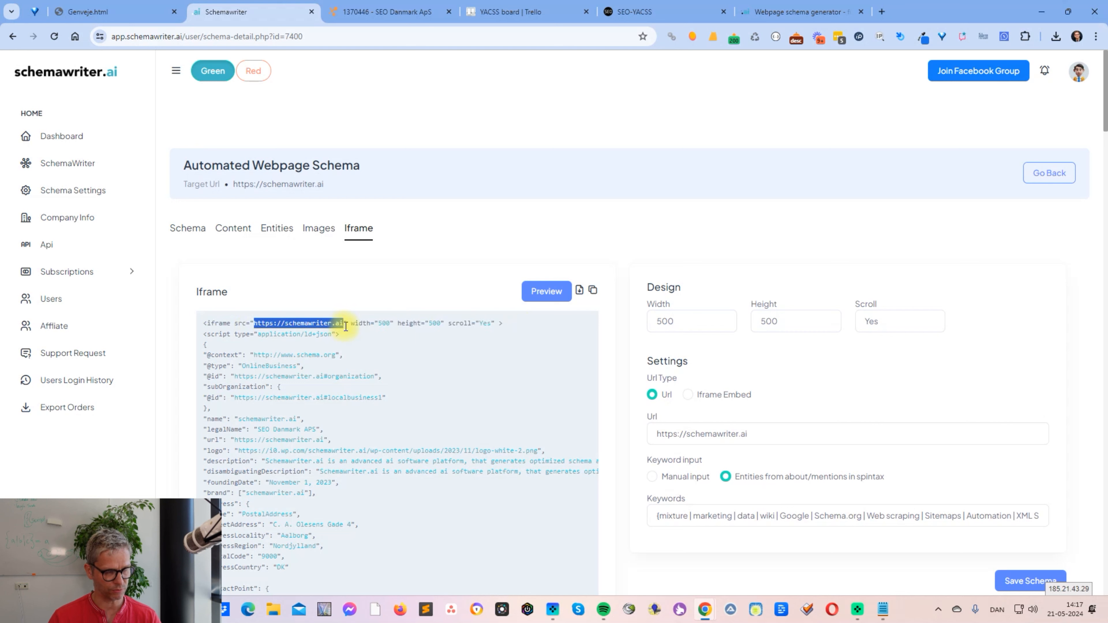
click(528, 324)
drag(503, 320, 430, 525)
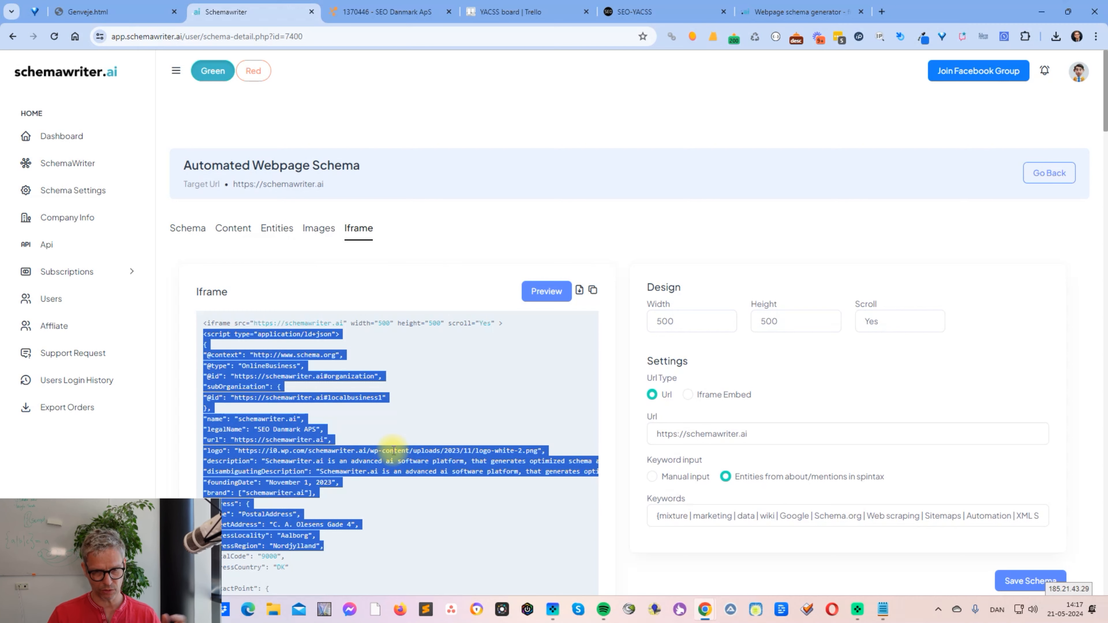
- Examine the spintax keyword list in the iframe's Keywords setting
scroll(853, 404, down, 5)
click(652, 294)
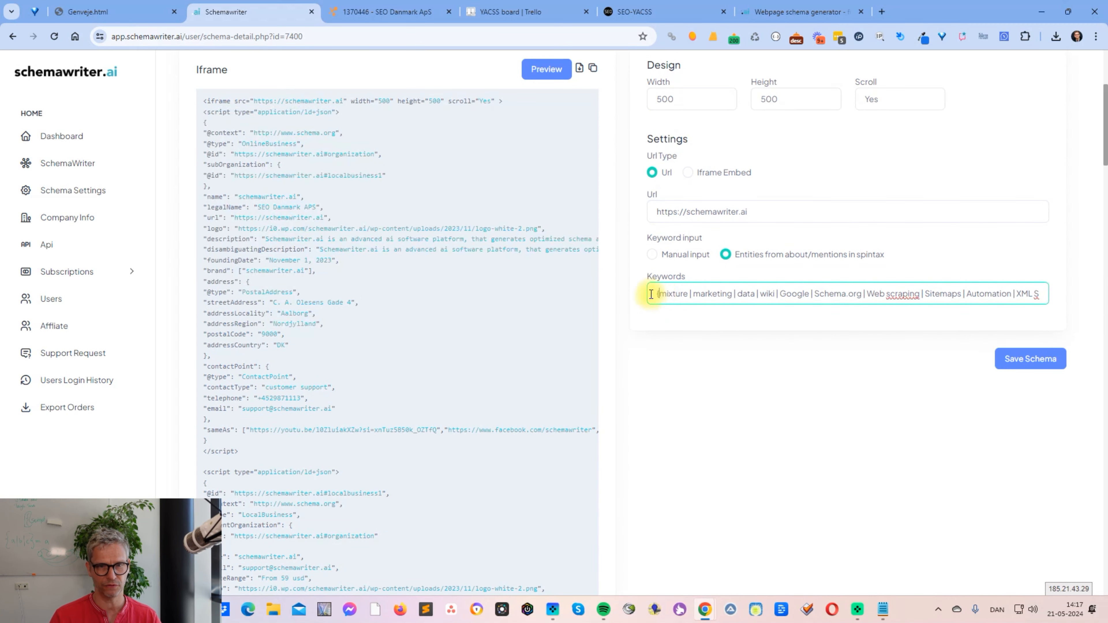
mouse_move(657, 296)
mouse_down()
mouse_move(1051, 297)
mouse_move(661, 293)
mouse_up()
click(1018, 294)
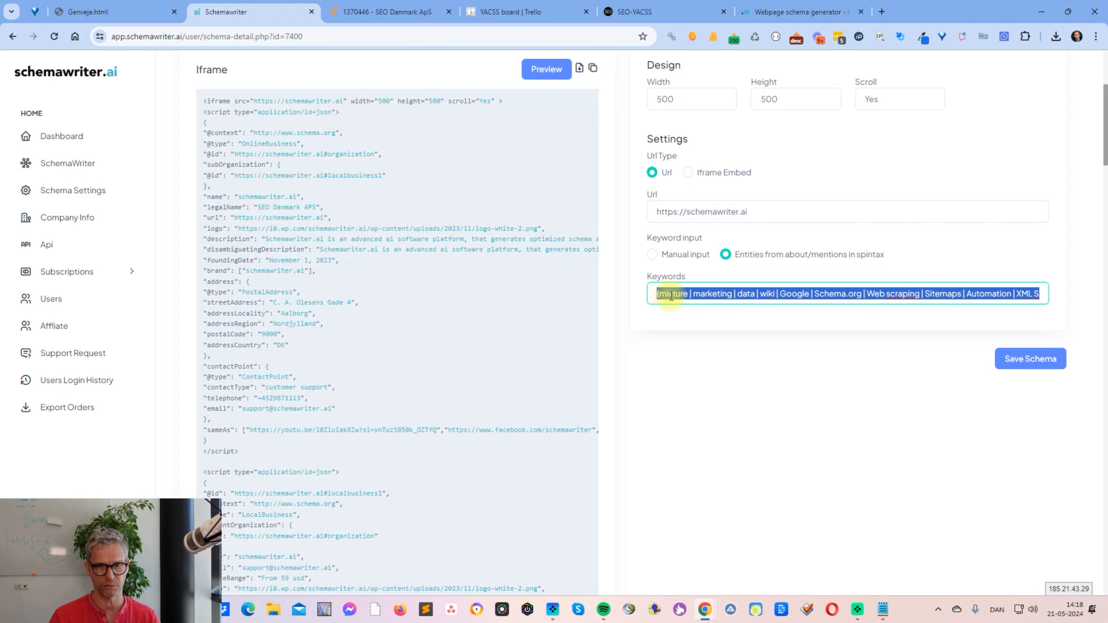
click(712, 296)
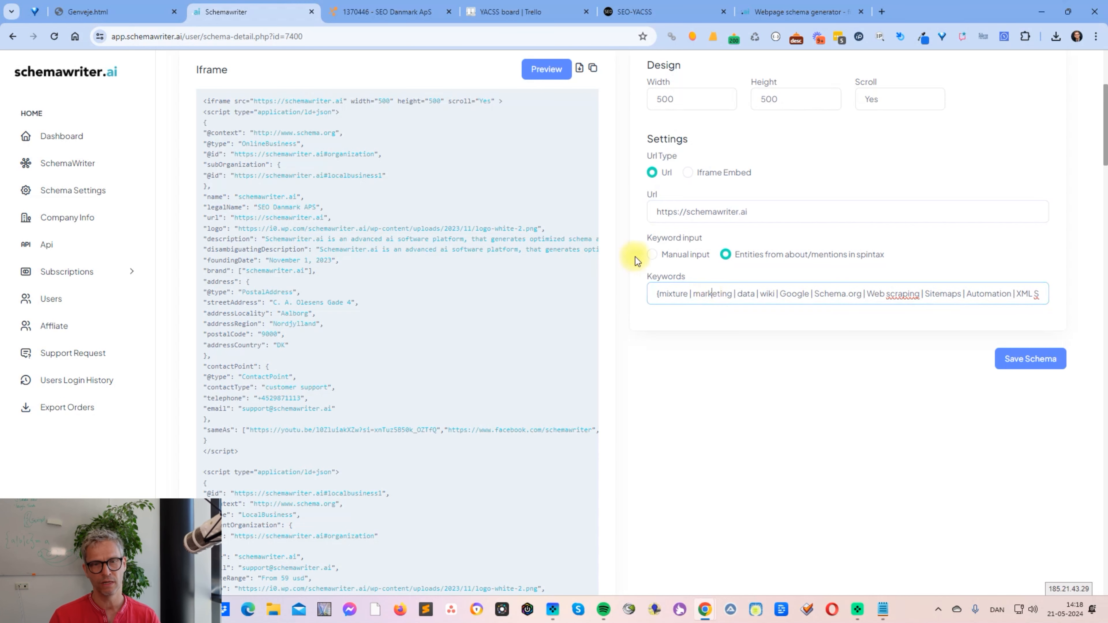
- Change the keyword input to Manual input and return it to Entities from about/mentions in spintax
click(651, 256)
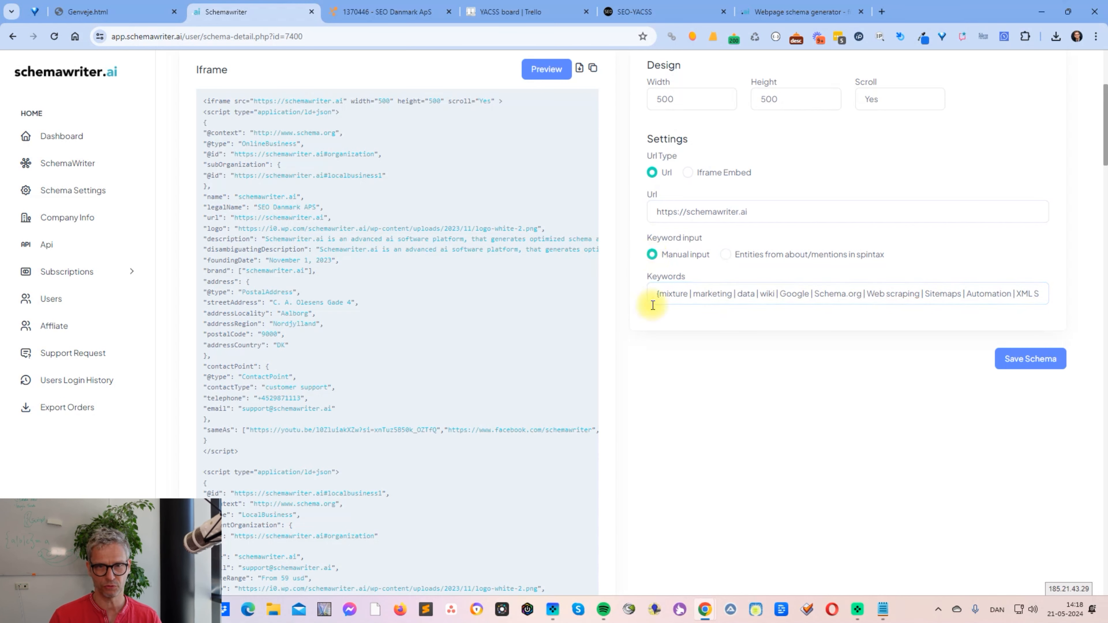
click(655, 296)
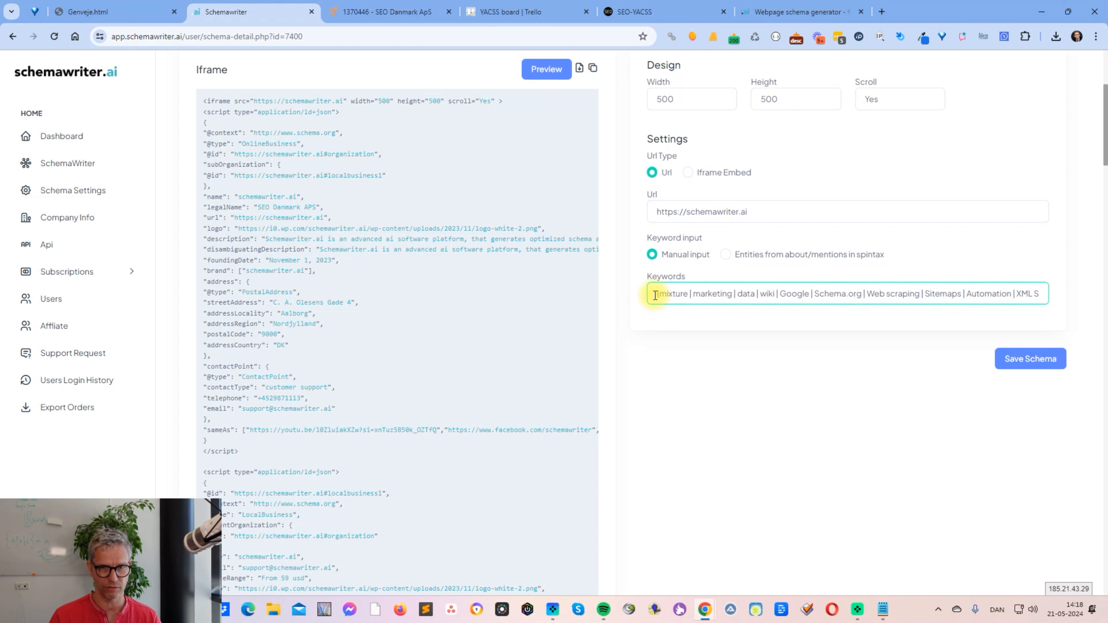
click(724, 255)
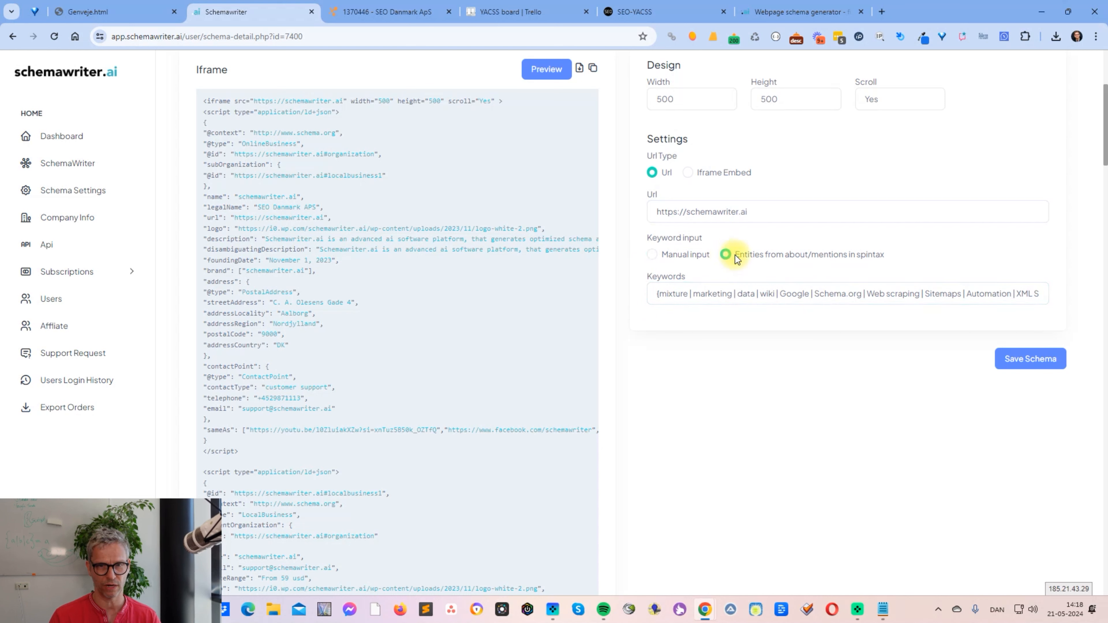
drag(744, 252, 886, 250)
click(900, 259)
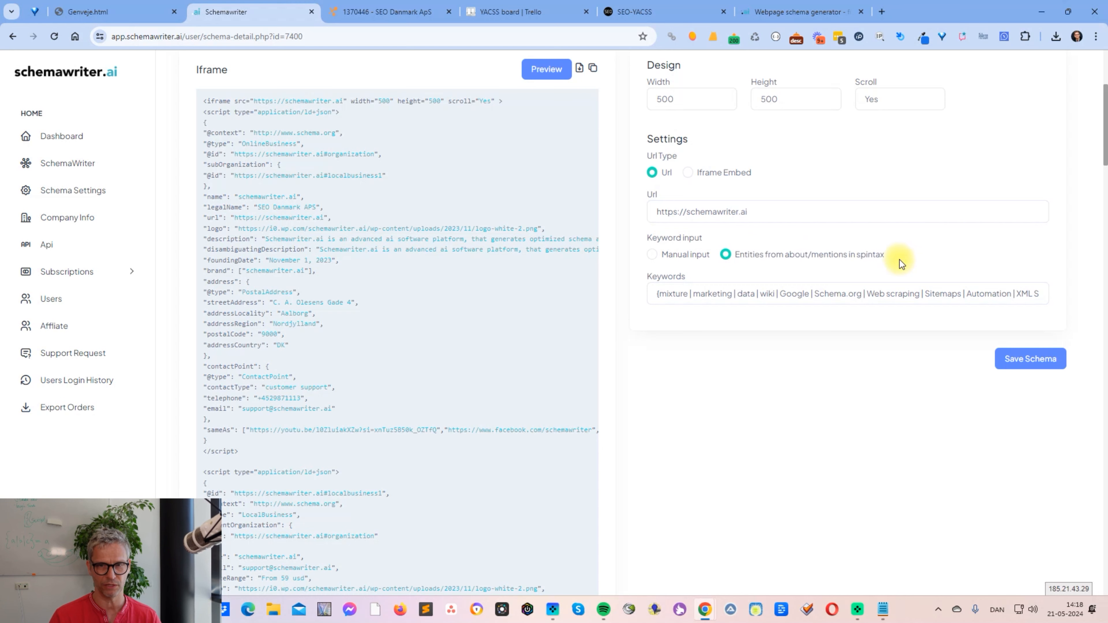
click(866, 295)
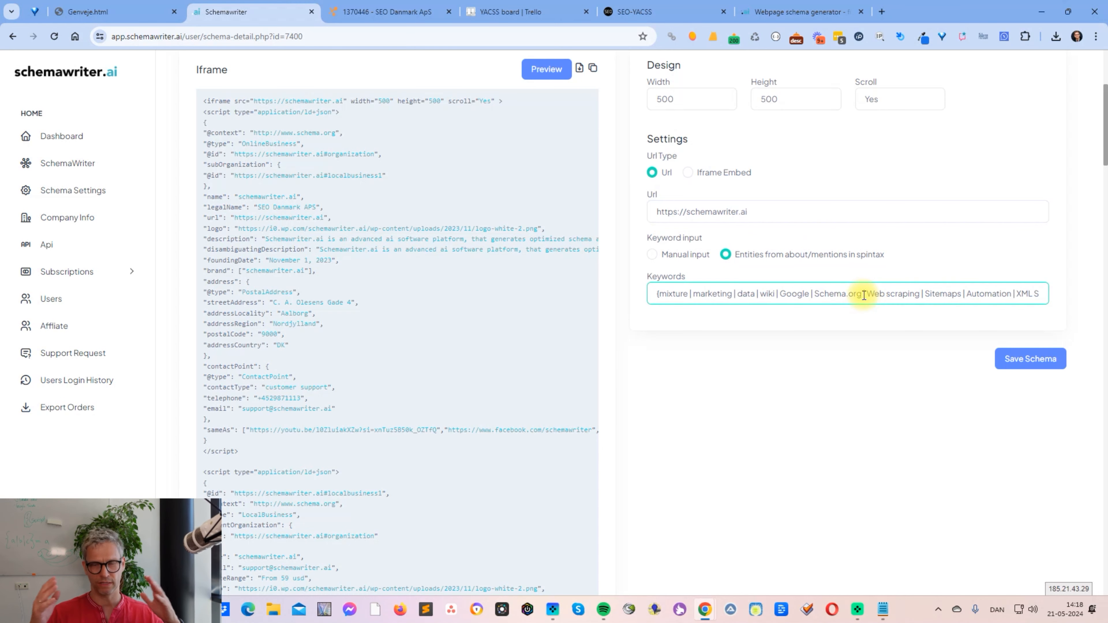
click(865, 320)
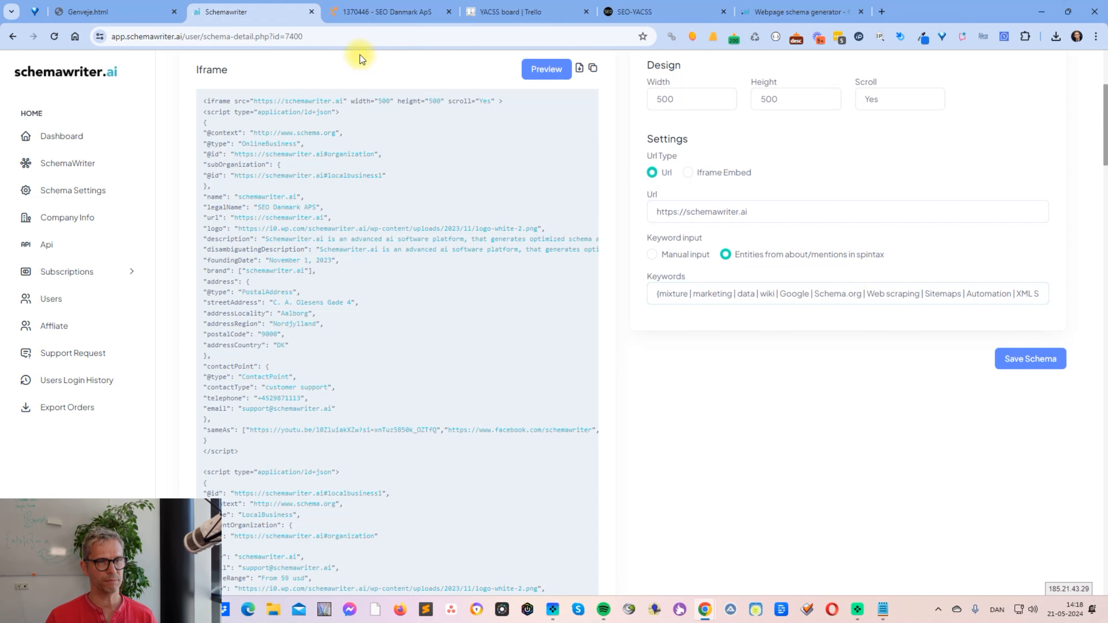
- Return to the Schema view and expand the Webpage Schema section to show its properties
scroll(349, 175, up, 5)
click(187, 229)
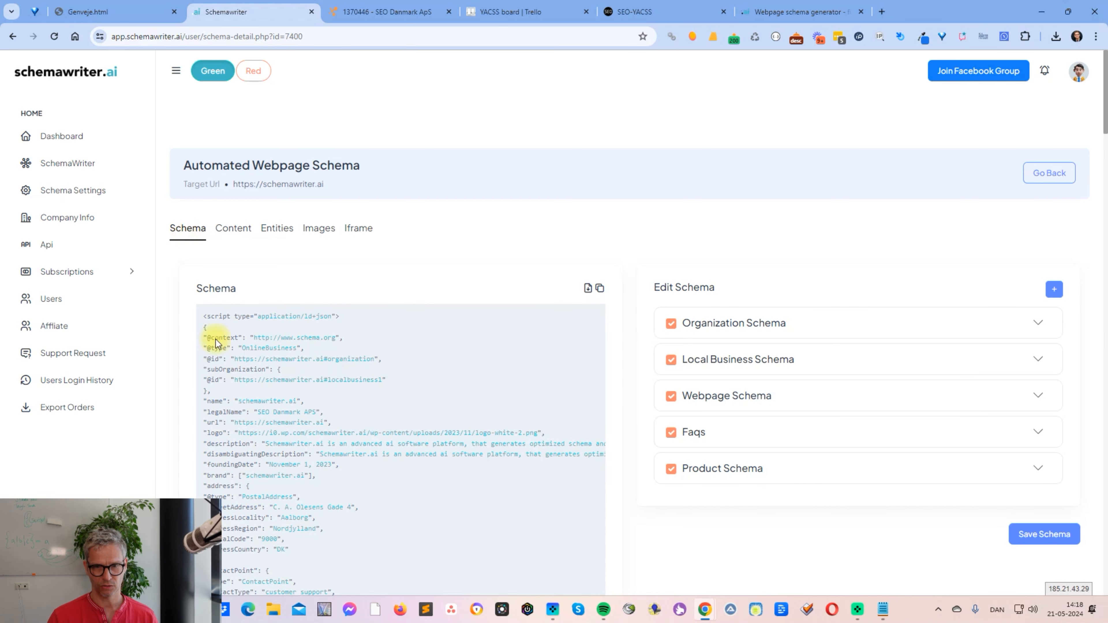
click(1038, 395)
scroll(1040, 395, down, 7)
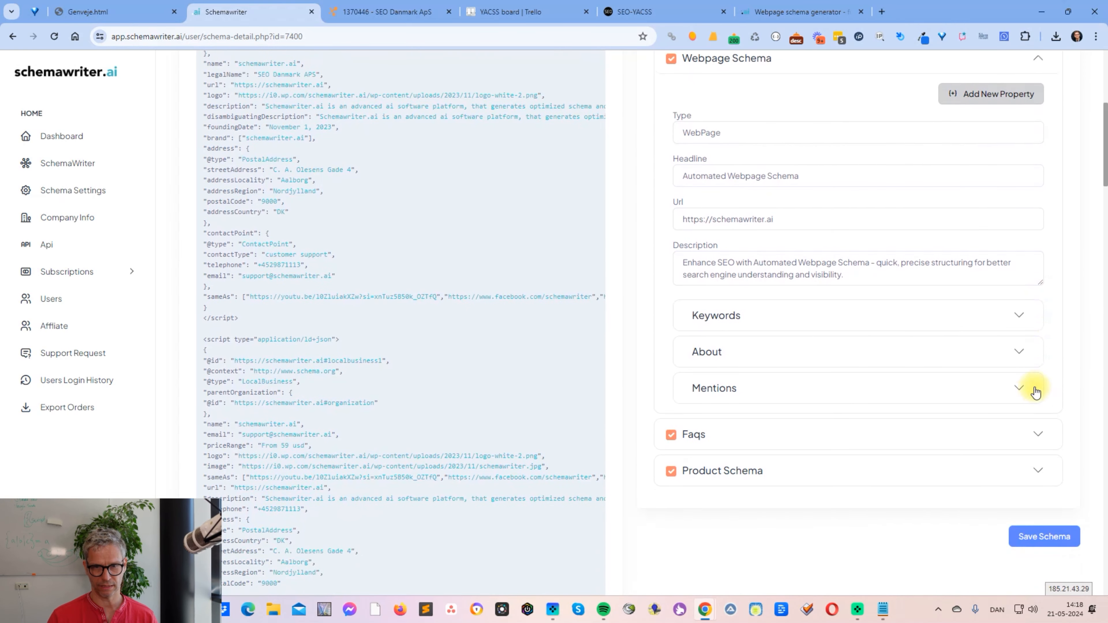
- Inspect the entities listed under About and Mentions in the Webpage Schema and collapse both lists again
click(1019, 352)
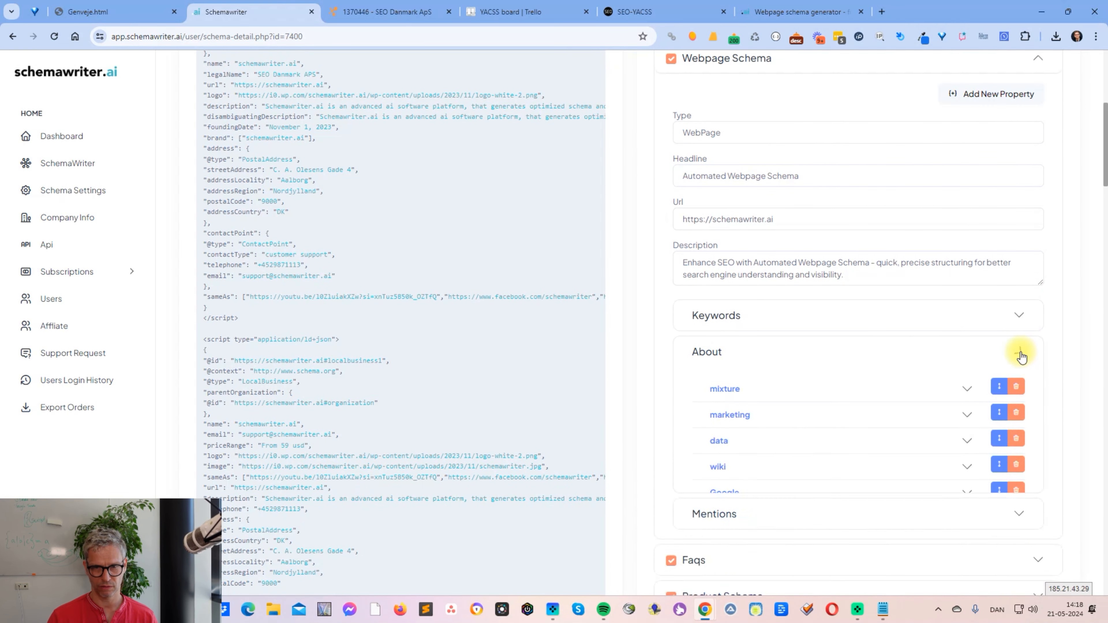
click(1020, 354)
click(1023, 392)
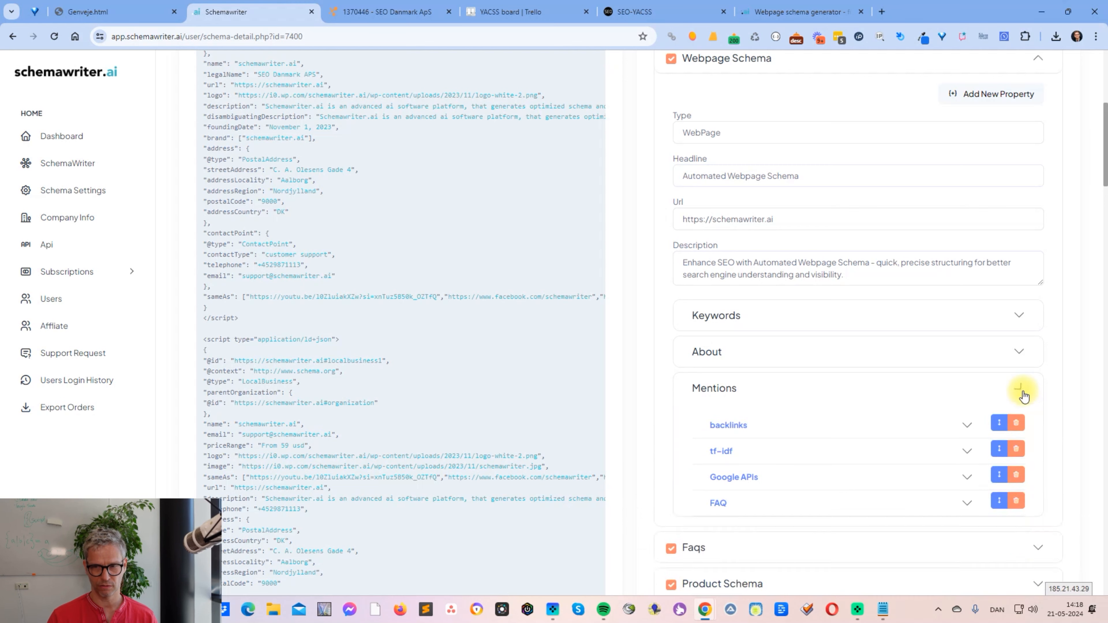
click(1023, 392)
click(1019, 353)
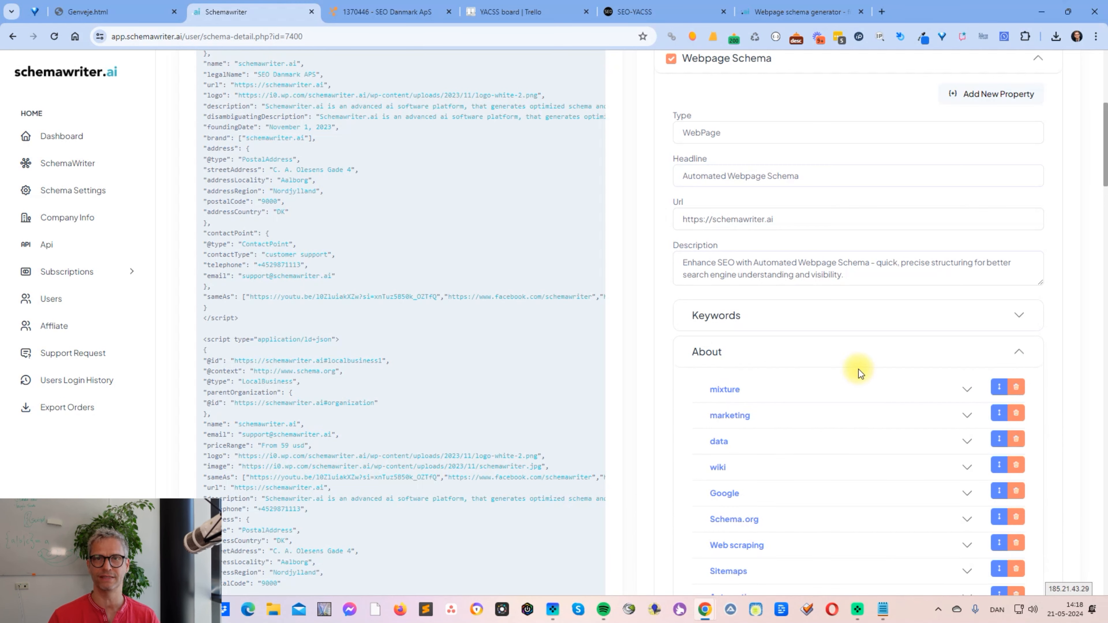
click(994, 354)
click(856, 393)
click(940, 390)
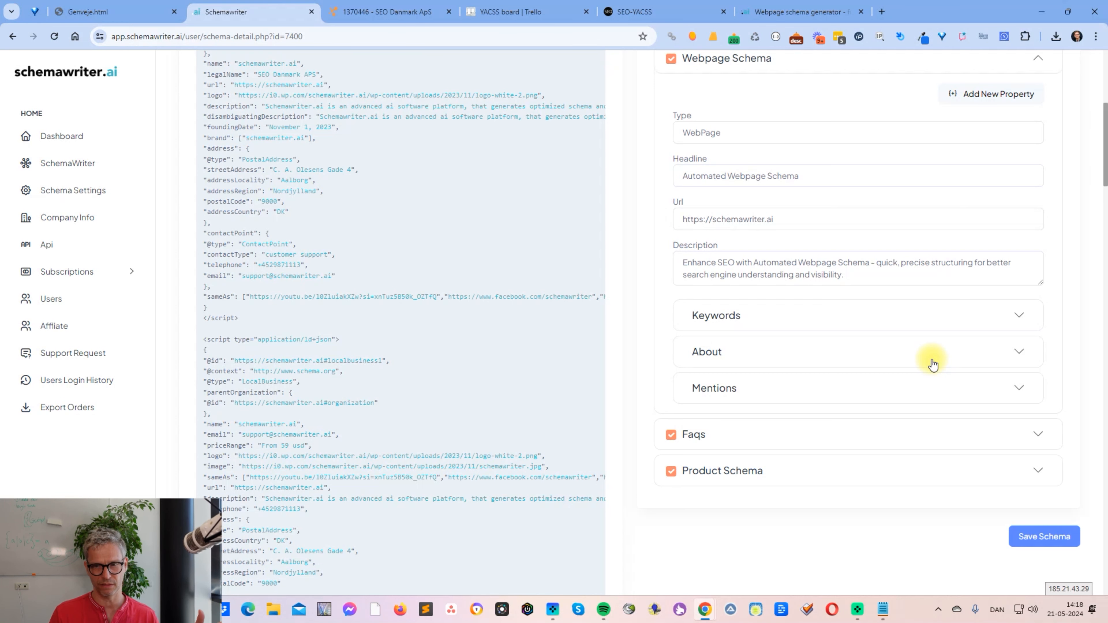
- Return to the Iframe view, highlight the spintax keywords and copy the complete iframe code
scroll(932, 364, up, 10)
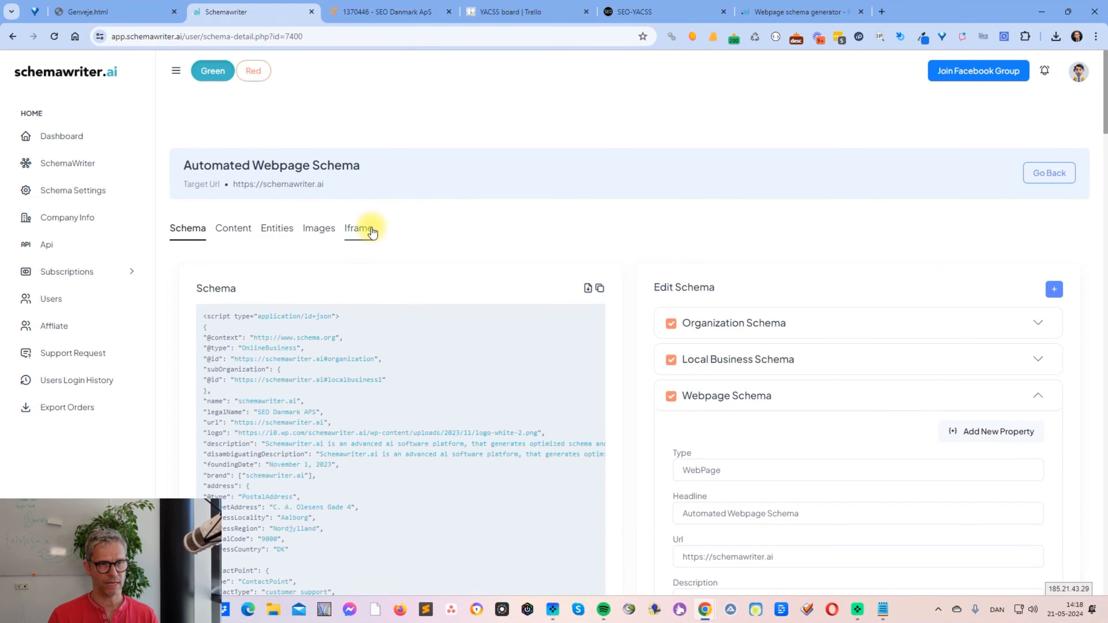
click(358, 227)
scroll(1091, 270, down, 3)
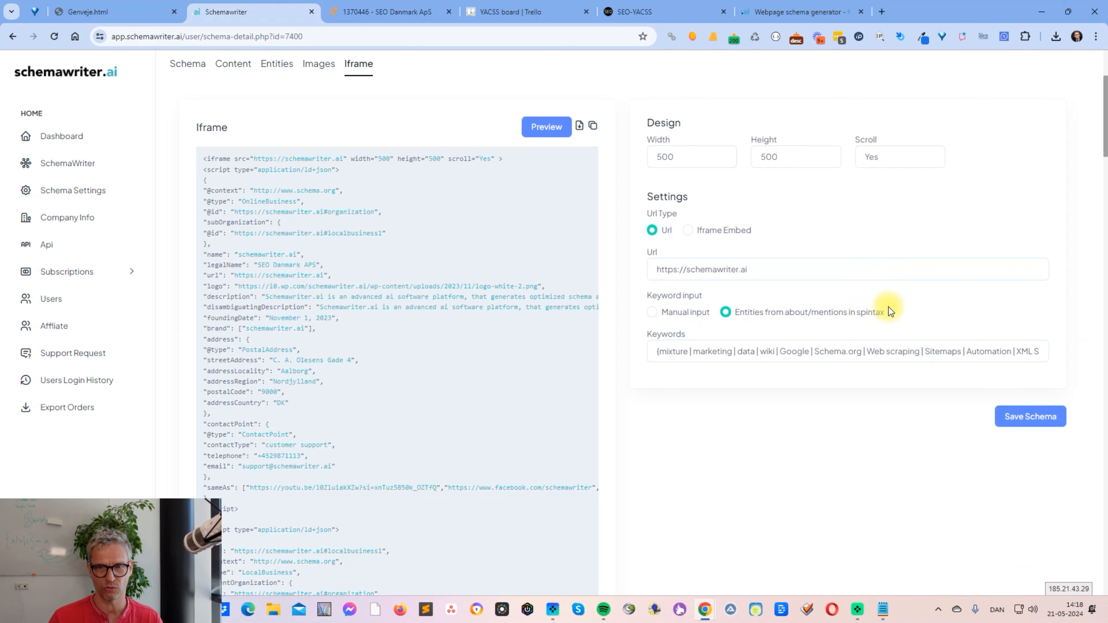
drag(667, 351, 1018, 352)
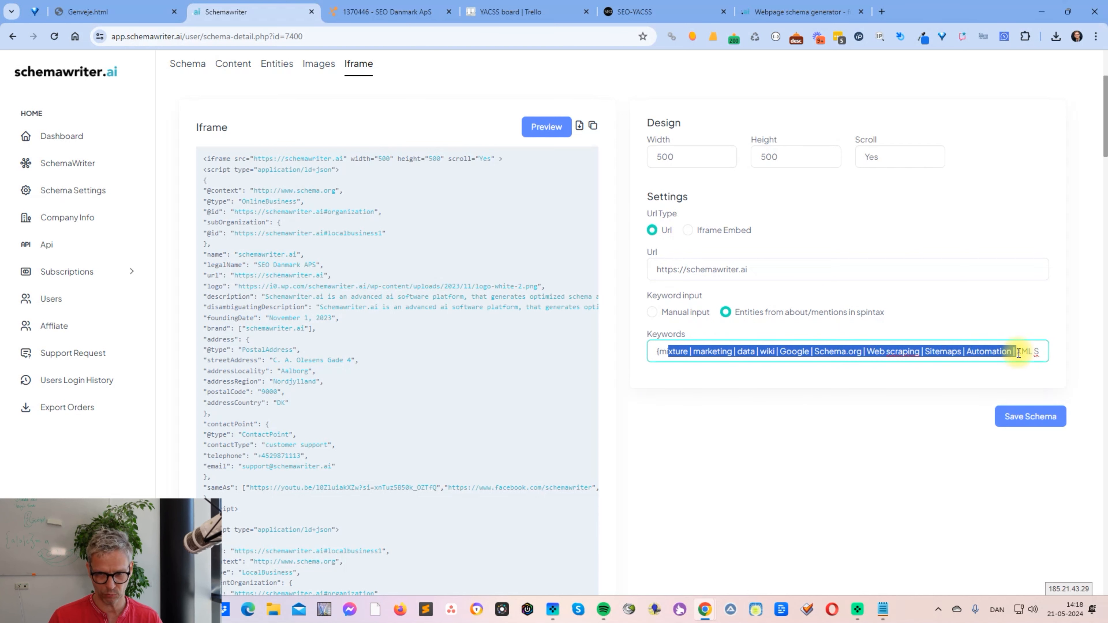
click(593, 127)
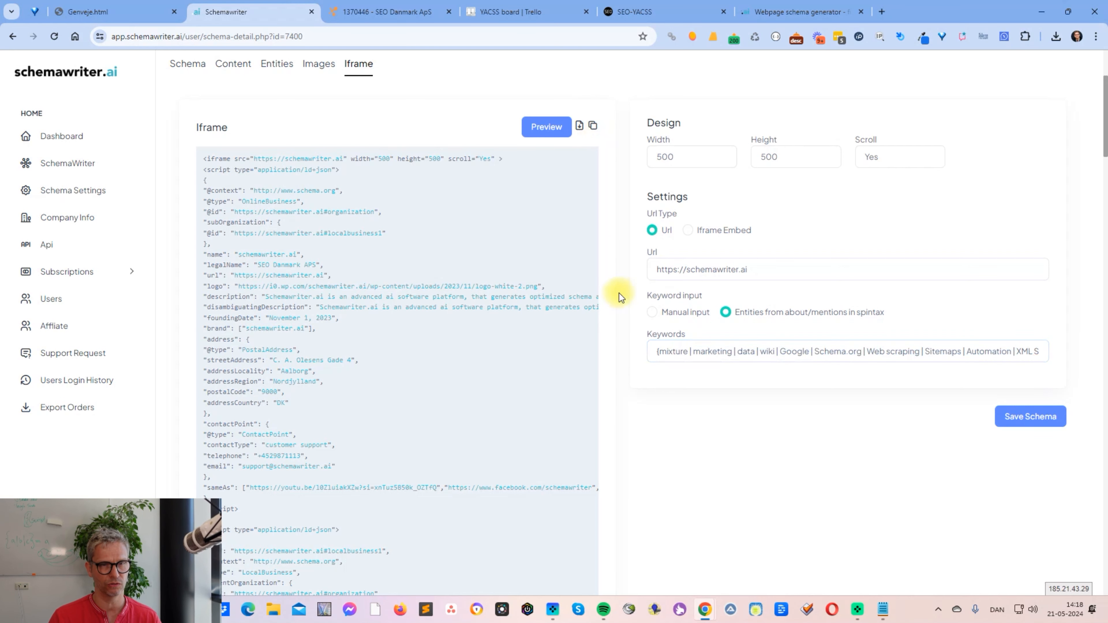
- Switch to SEO-YACSS, paste the iframe code into the source of Content Area 2 and return that editor to its rendered view
click(682, 10)
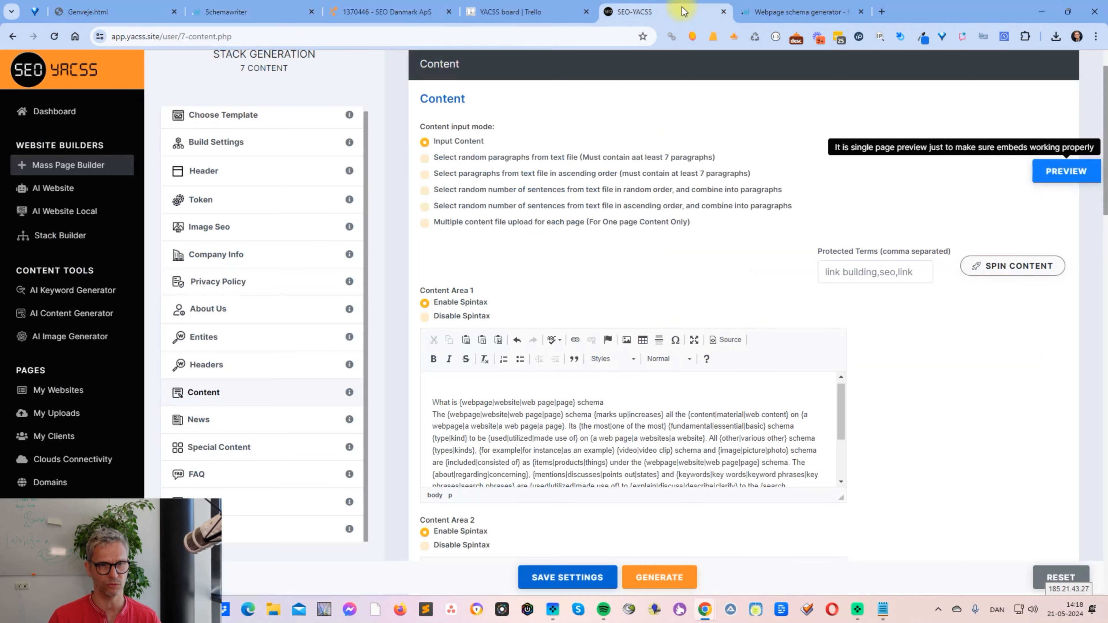
scroll(937, 313, down, 6)
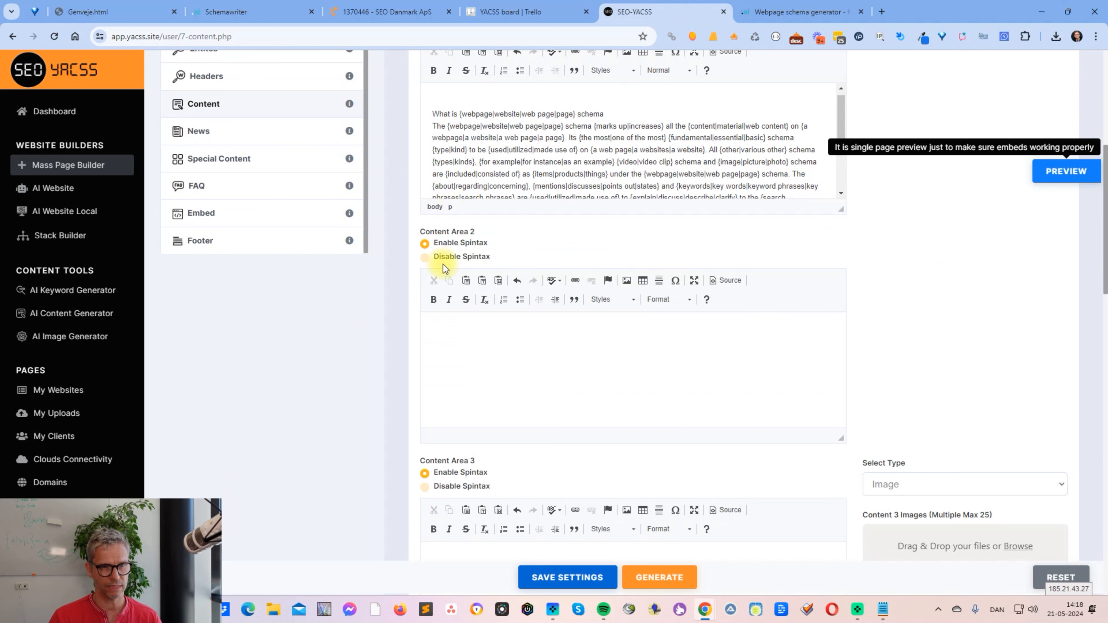
click(720, 281)
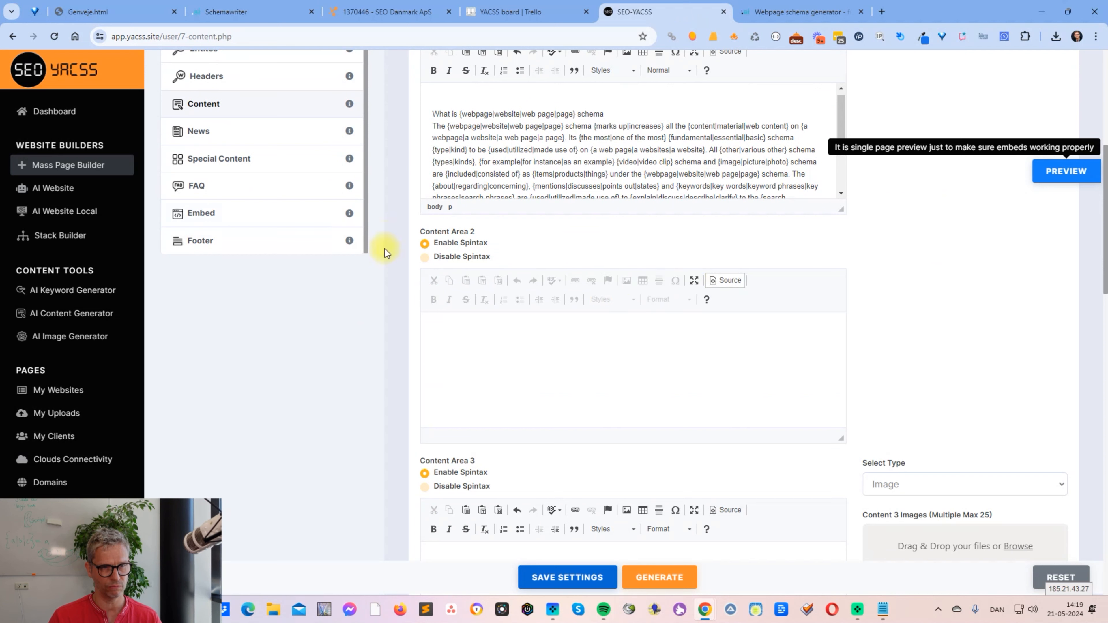
click(560, 358)
key(ctrl+v)
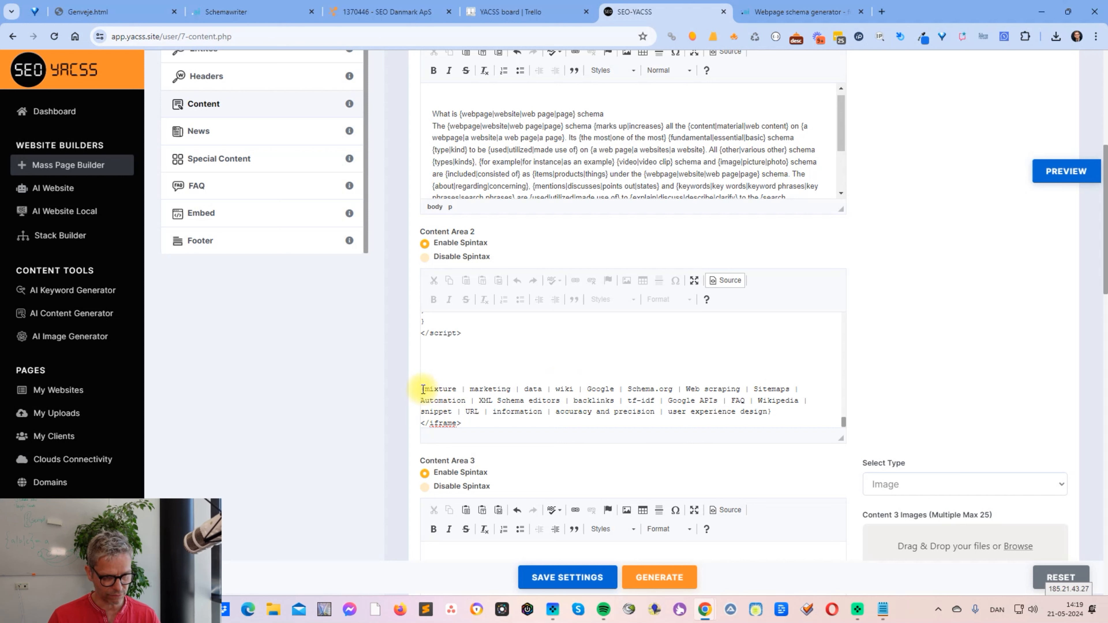
drag(421, 390, 425, 389)
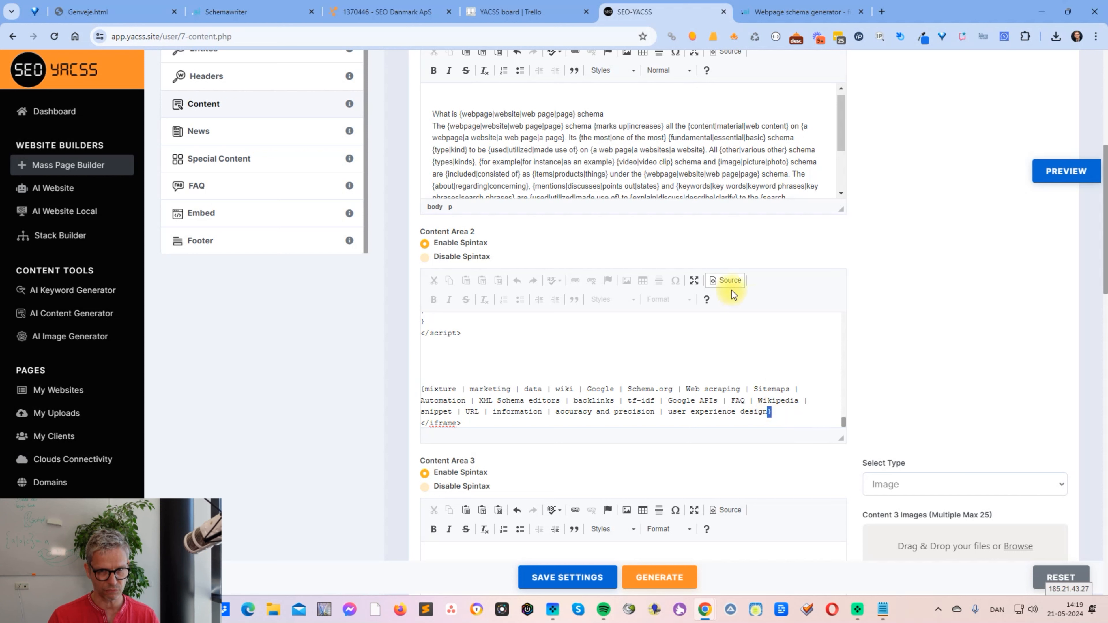
click(728, 280)
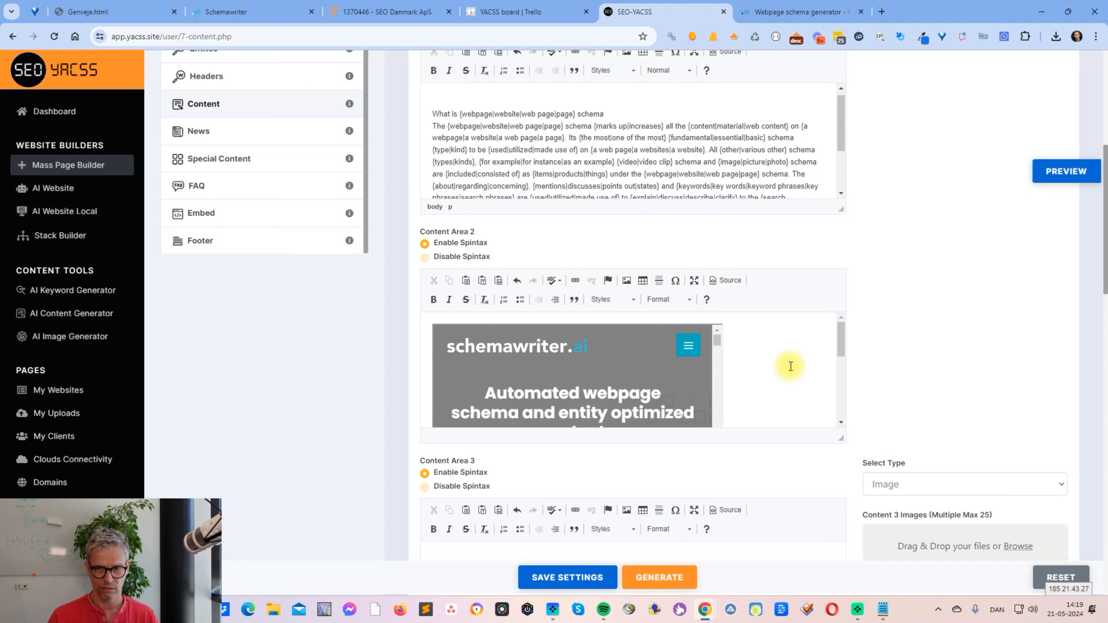
- Check the embedded iframe in Content Area 2, then preview the single page and look through its rendered content
mouse_move(842, 342)
mouse_down()
mouse_move(844, 409)
mouse_move(839, 351)
mouse_up()
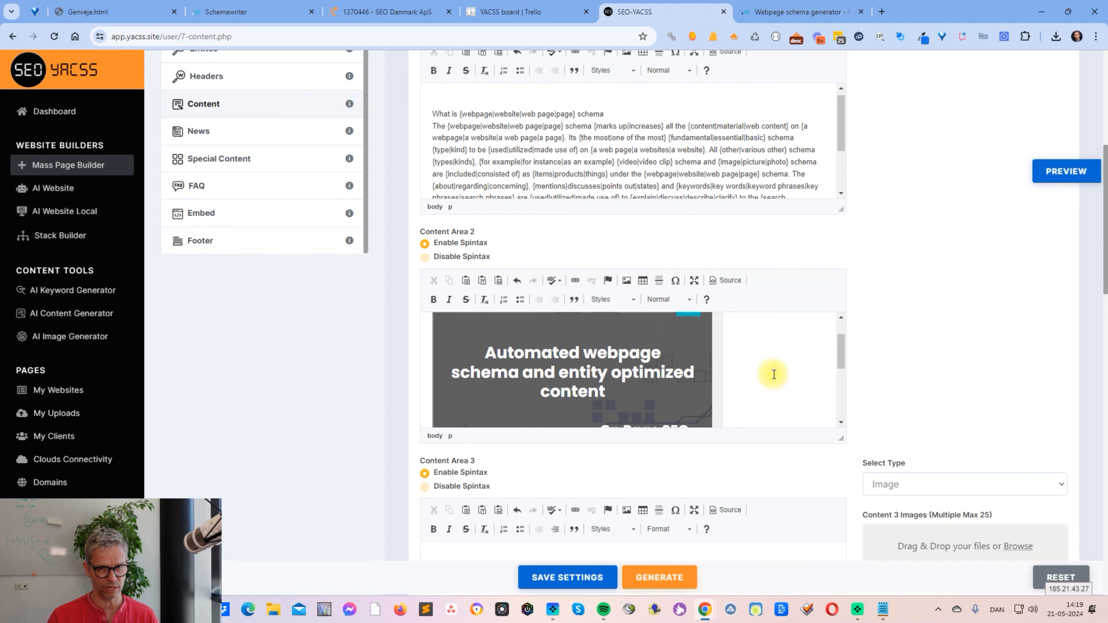
scroll(771, 371, up, 1)
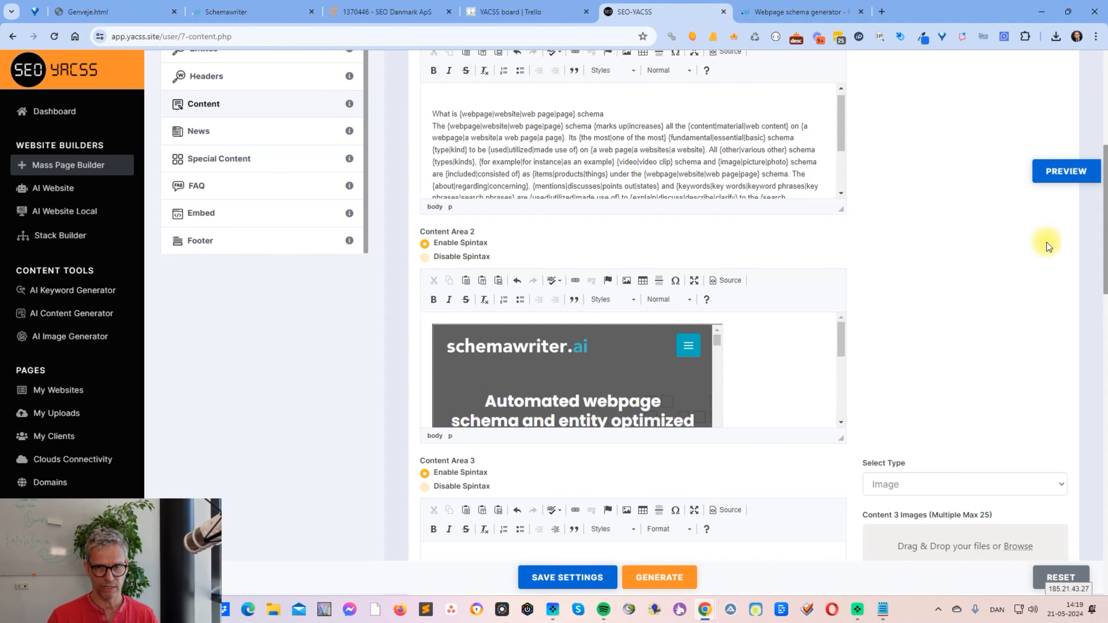
click(1066, 171)
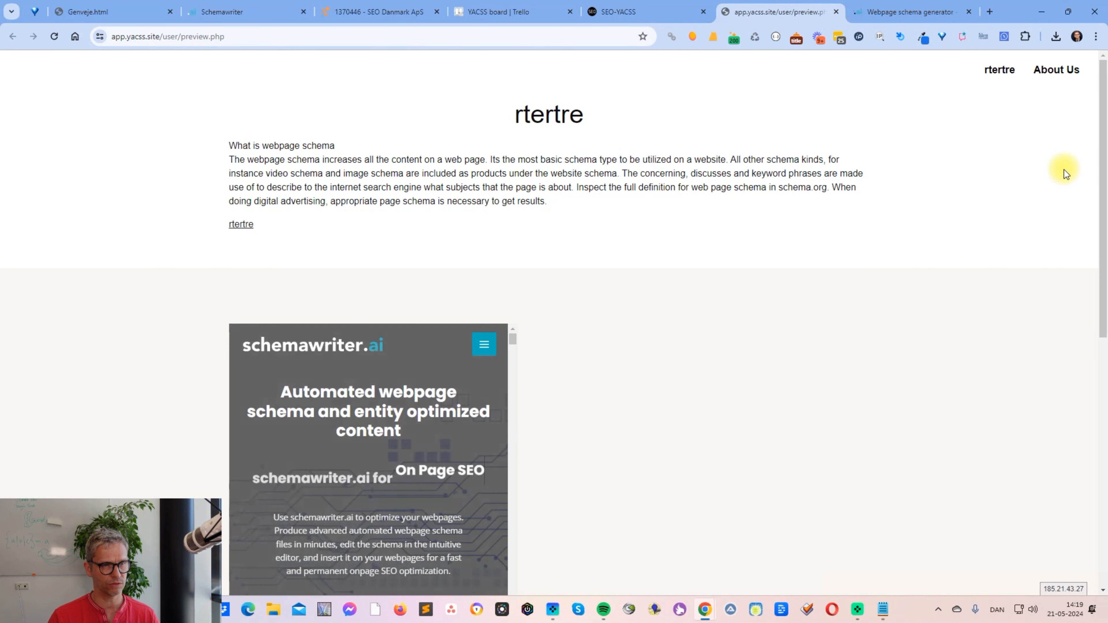
scroll(1066, 179, down, 5)
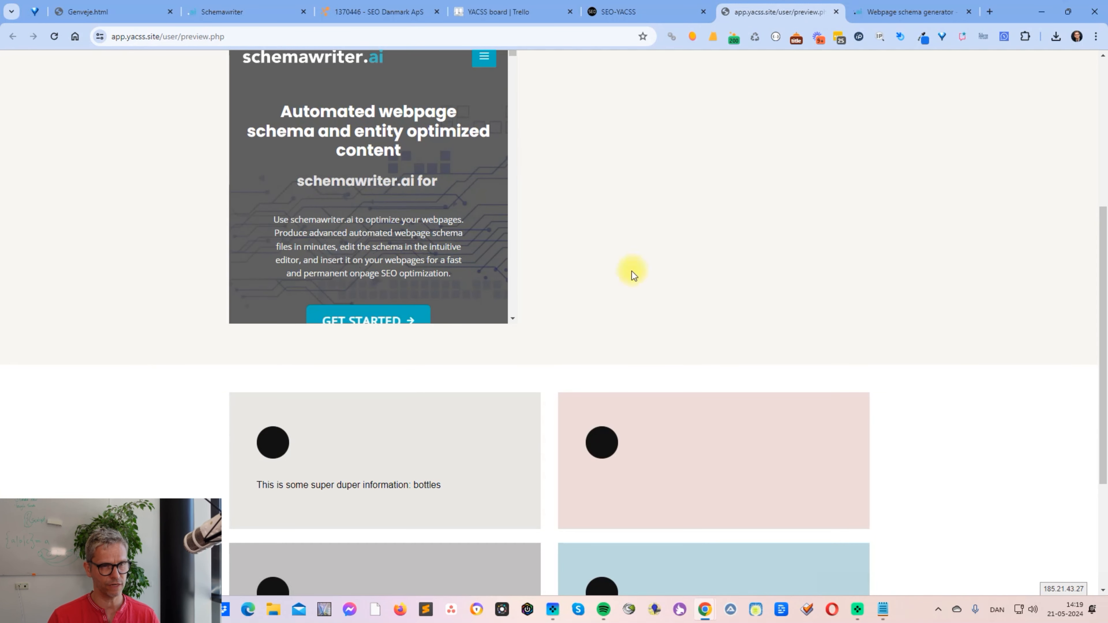
scroll(633, 269, up, 2)
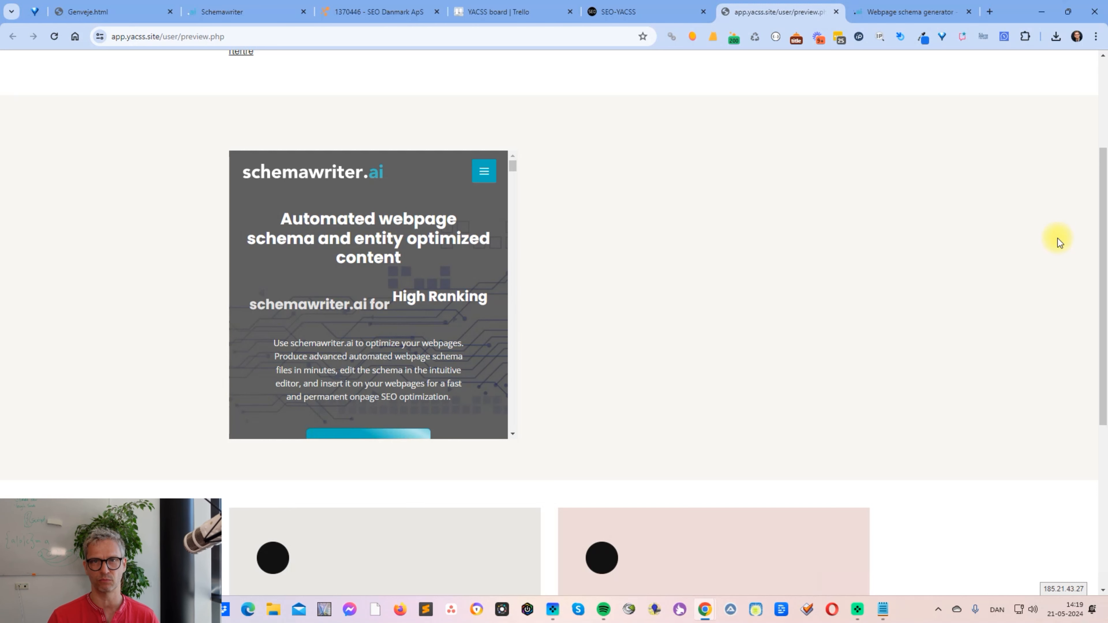
- View the preview page's source code and examine the iframe tag and the spun keyword inside it
right_click(100, 171)
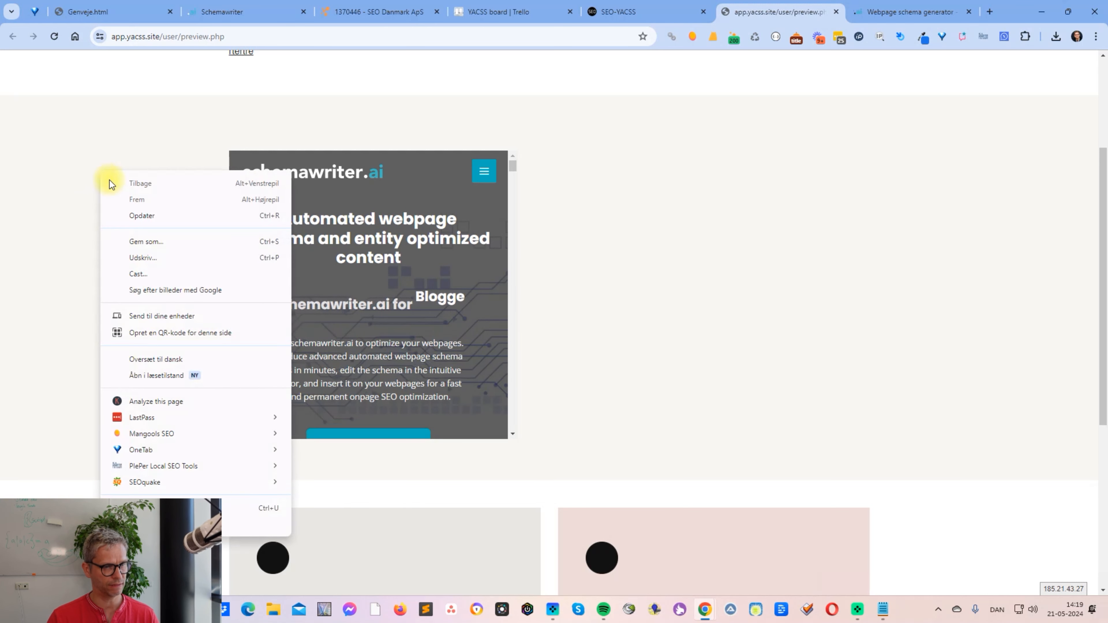
click(253, 508)
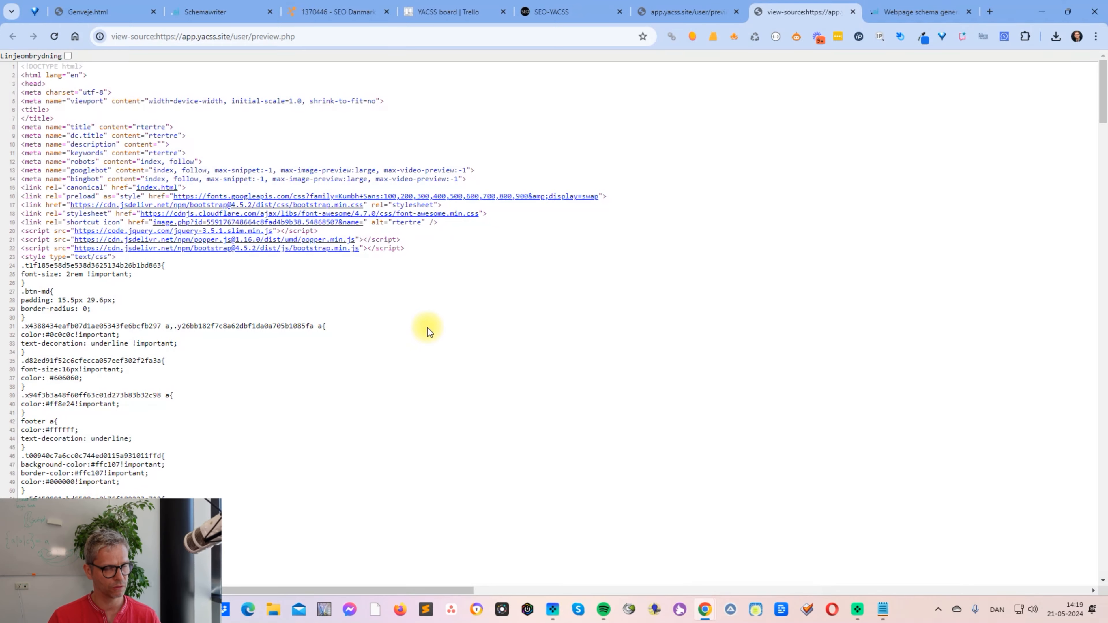
scroll(428, 331, down, 20)
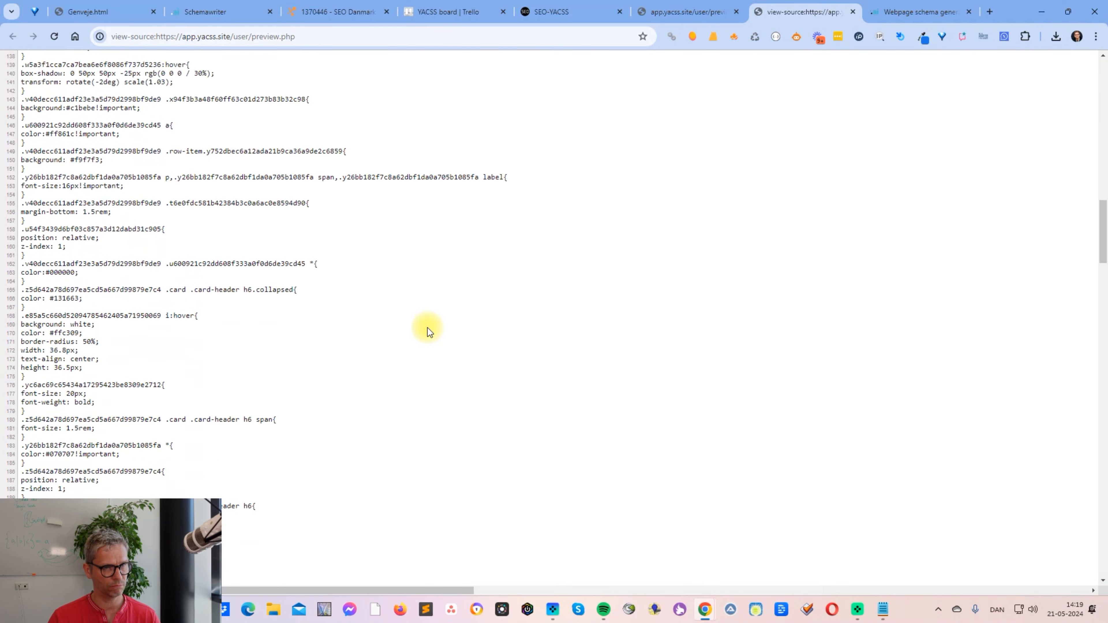
scroll(427, 331, down, 10)
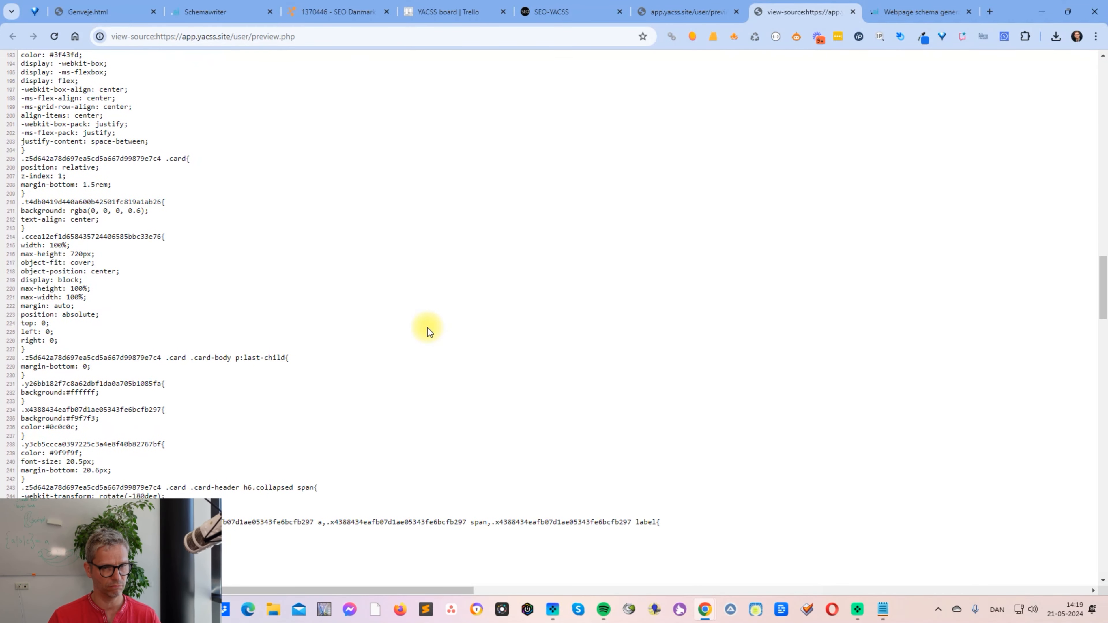
scroll(428, 331, down, 18)
scroll(428, 330, down, 15)
scroll(427, 331, down, 4)
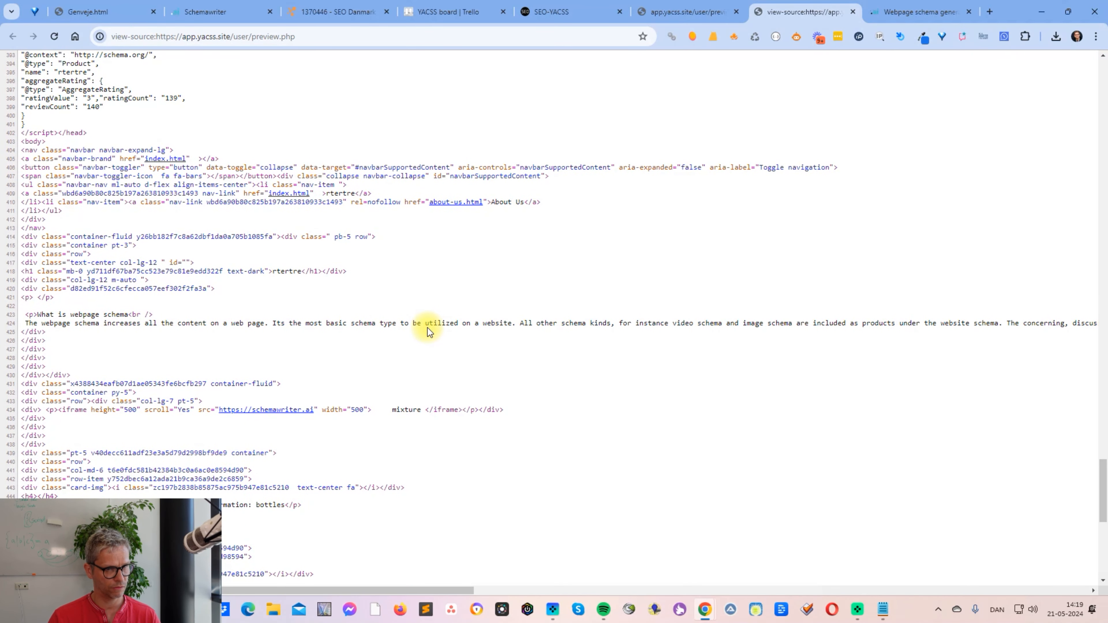
scroll(428, 332, down, 3)
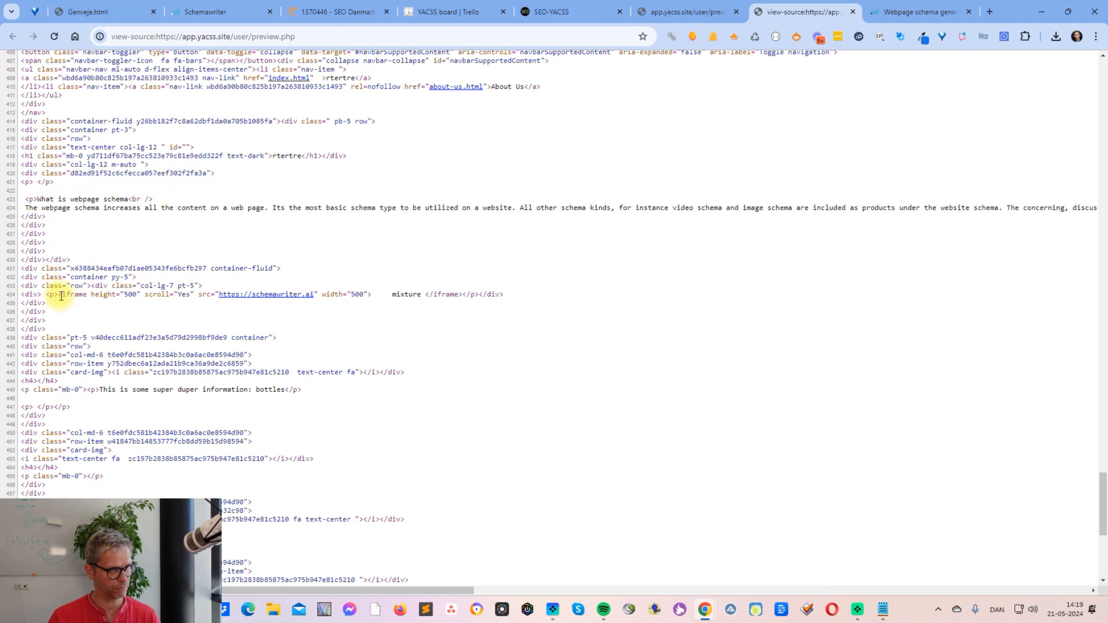
drag(66, 296, 133, 296)
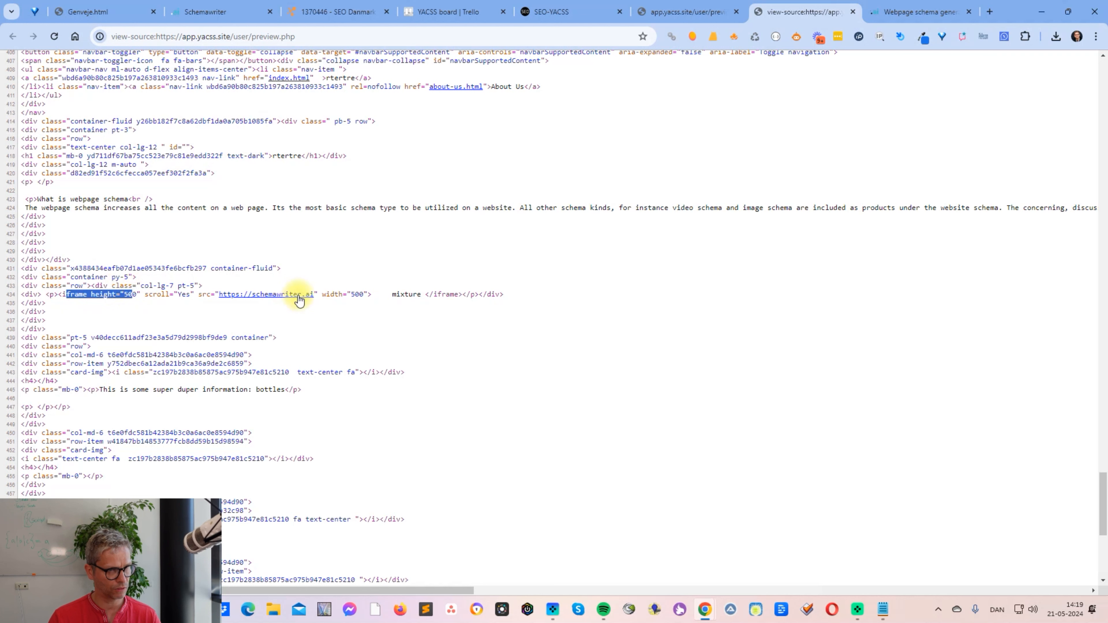
drag(388, 295, 421, 295)
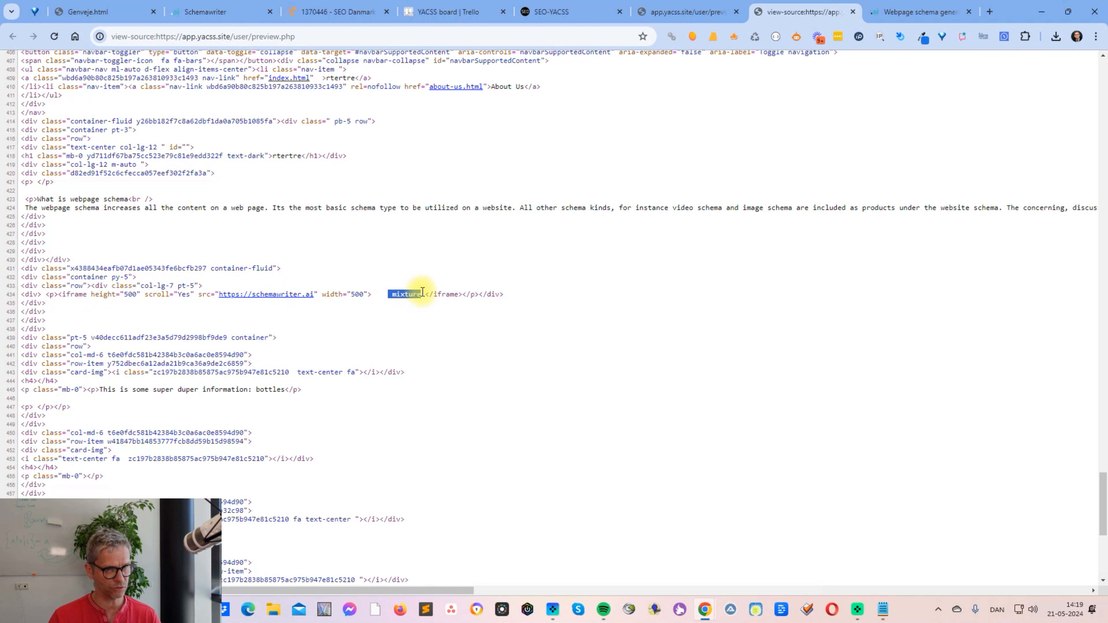
- Switch back to Schemawriter and examine the opening bracket and entities of the iframe's spintax keyword list
mouse_move(684, 22)
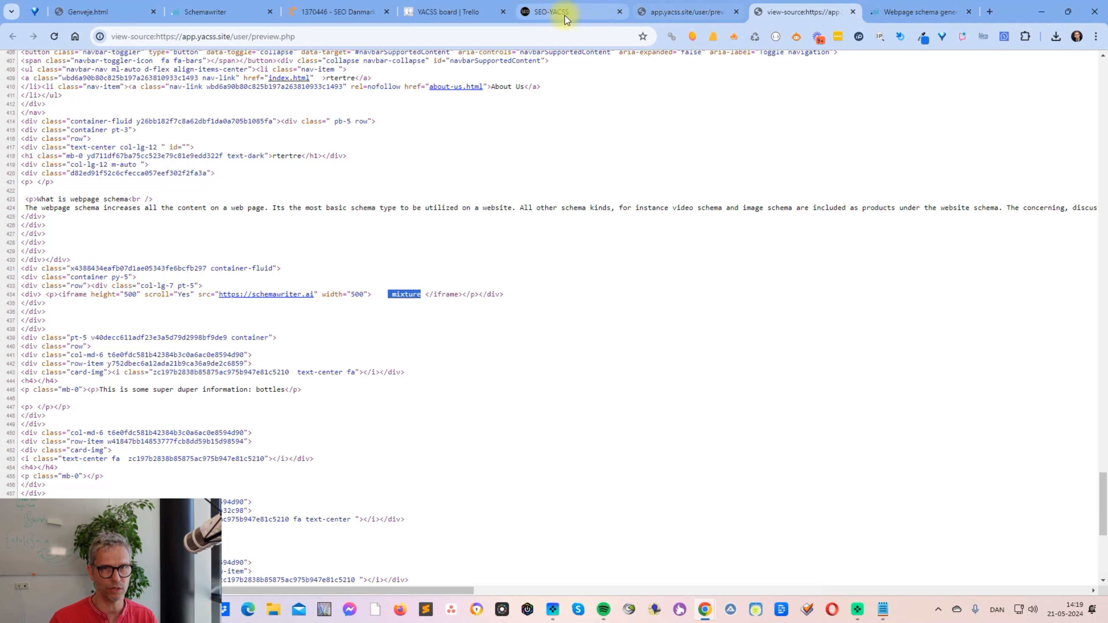
click(206, 12)
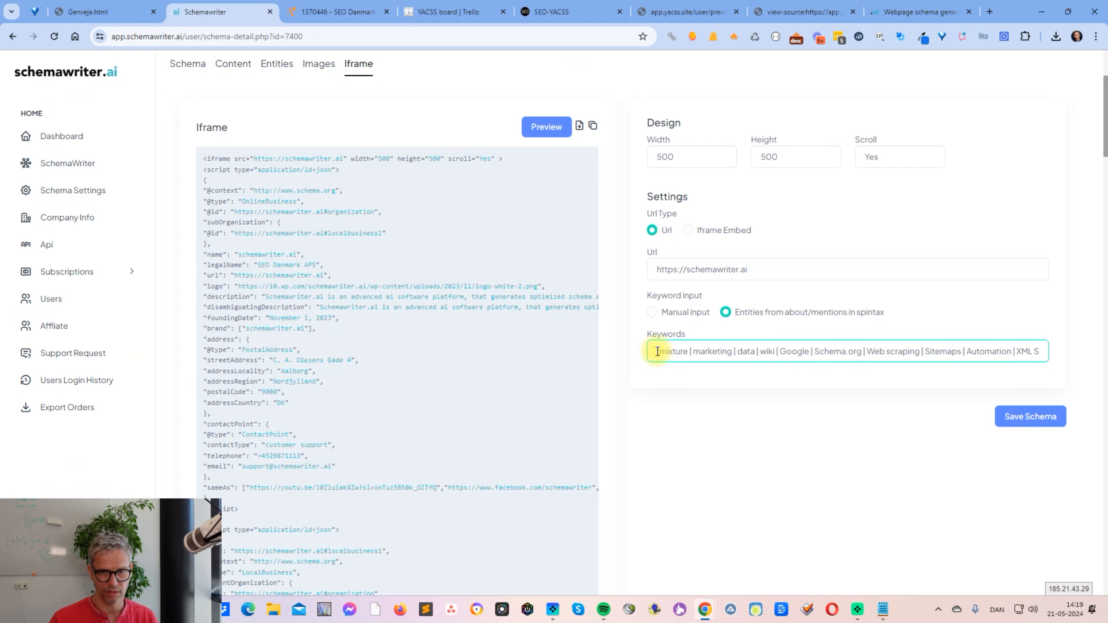
click(654, 417)
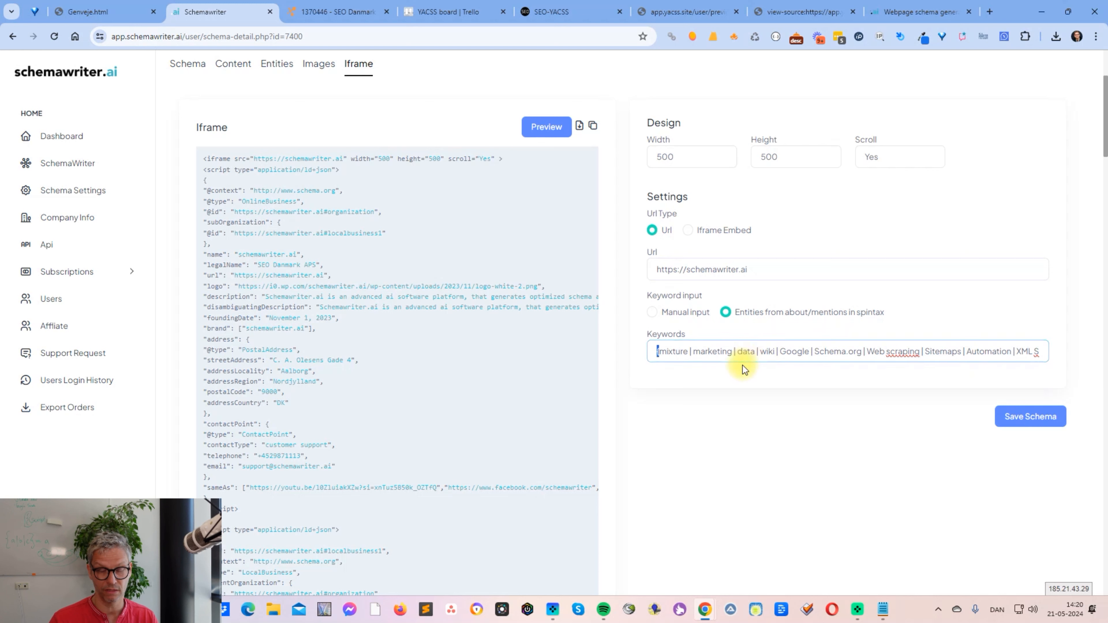
click(660, 357)
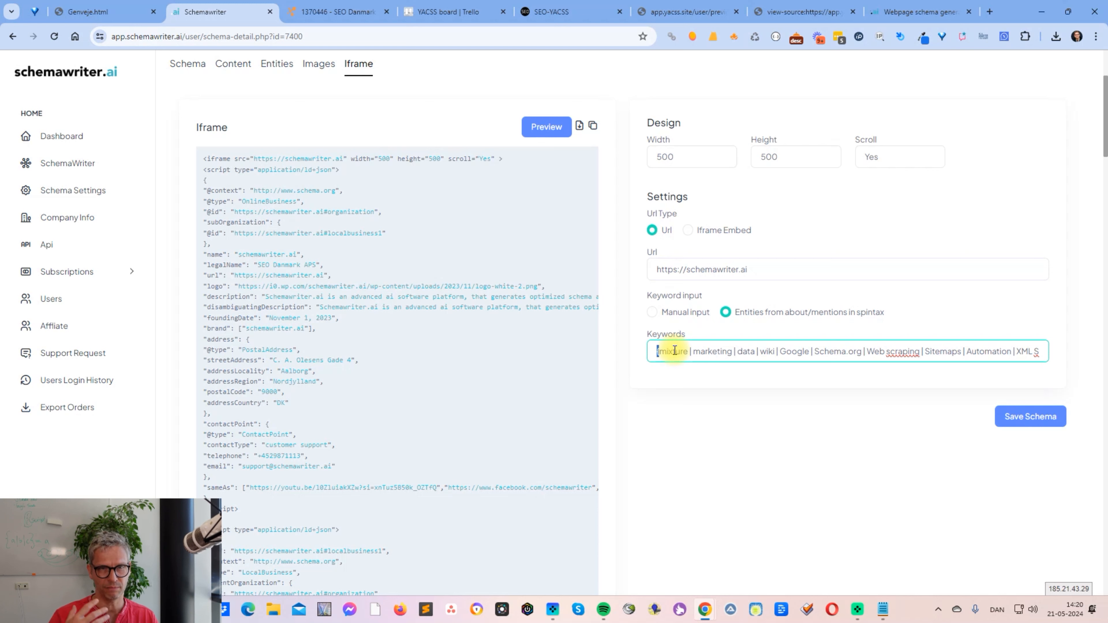
drag(675, 351, 789, 356)
click(797, 351)
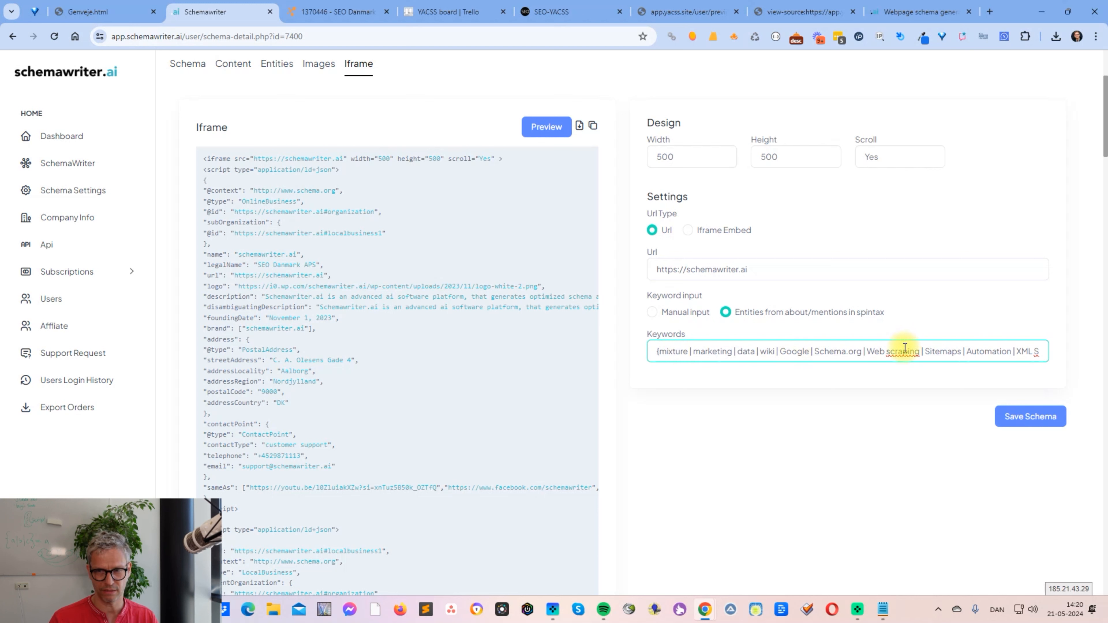
- Switch to SEO-YACSS, generate the website and open the Amazon S3 upload page for it
click(562, 13)
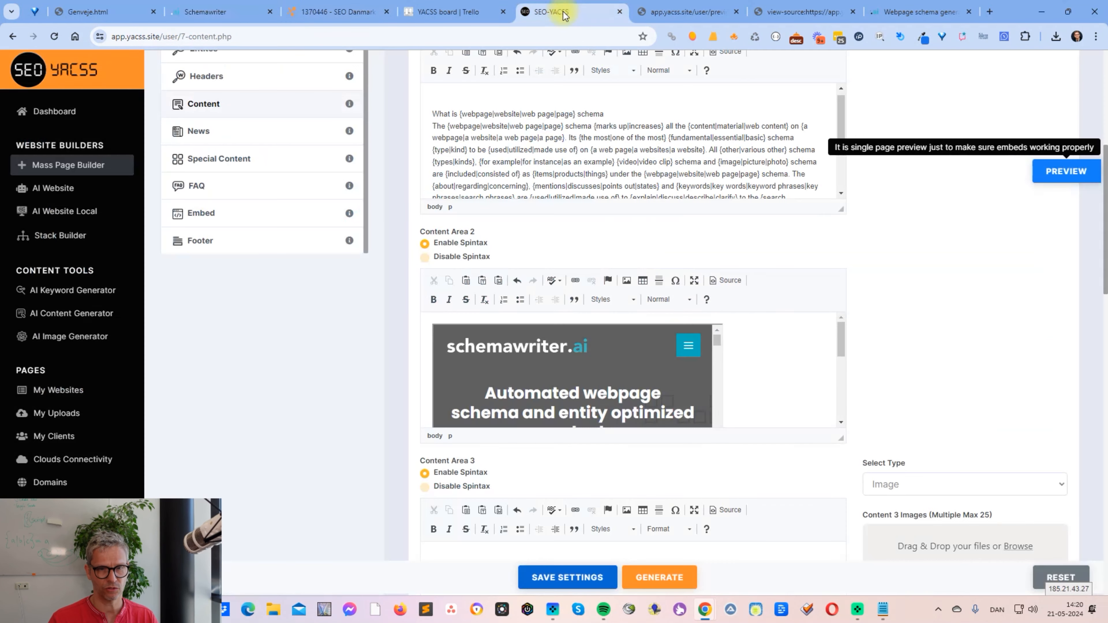
click(679, 577)
click(554, 354)
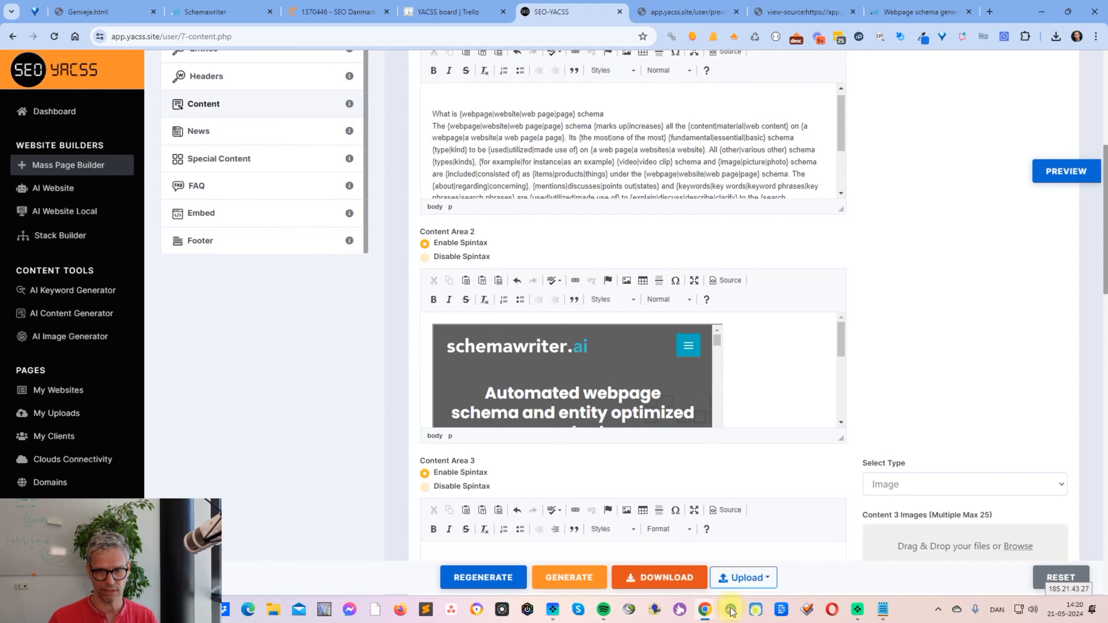
click(745, 577)
click(774, 109)
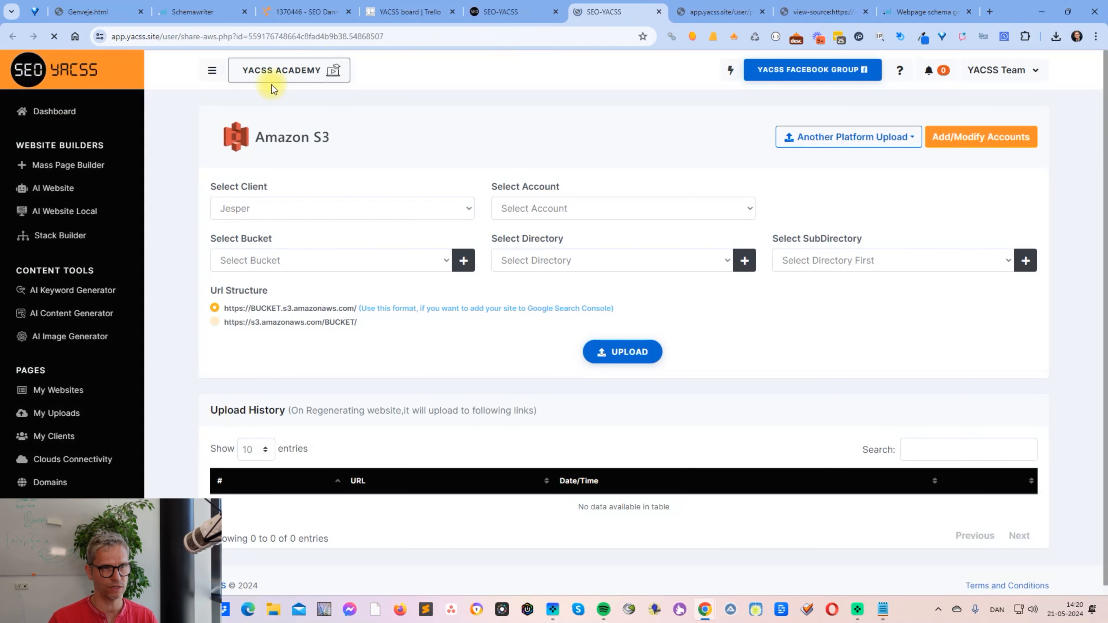
- Choose the SEO Danmark Amazon account and the 111asdasdasdas bucket for the Amazon S3 upload
click(611, 211)
click(592, 275)
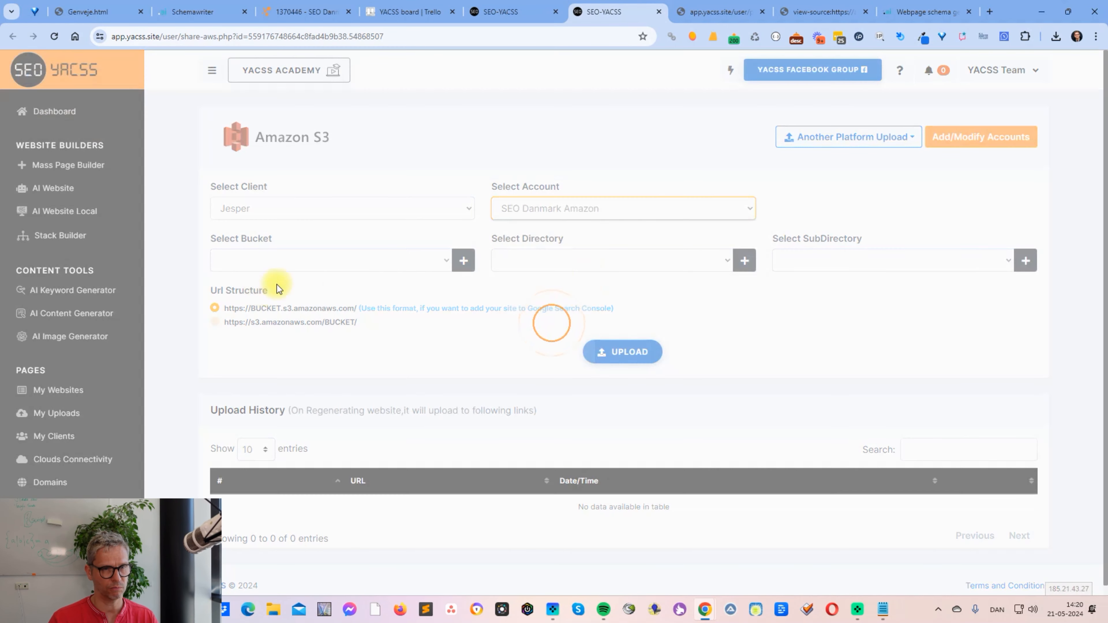
click(349, 261)
click(346, 291)
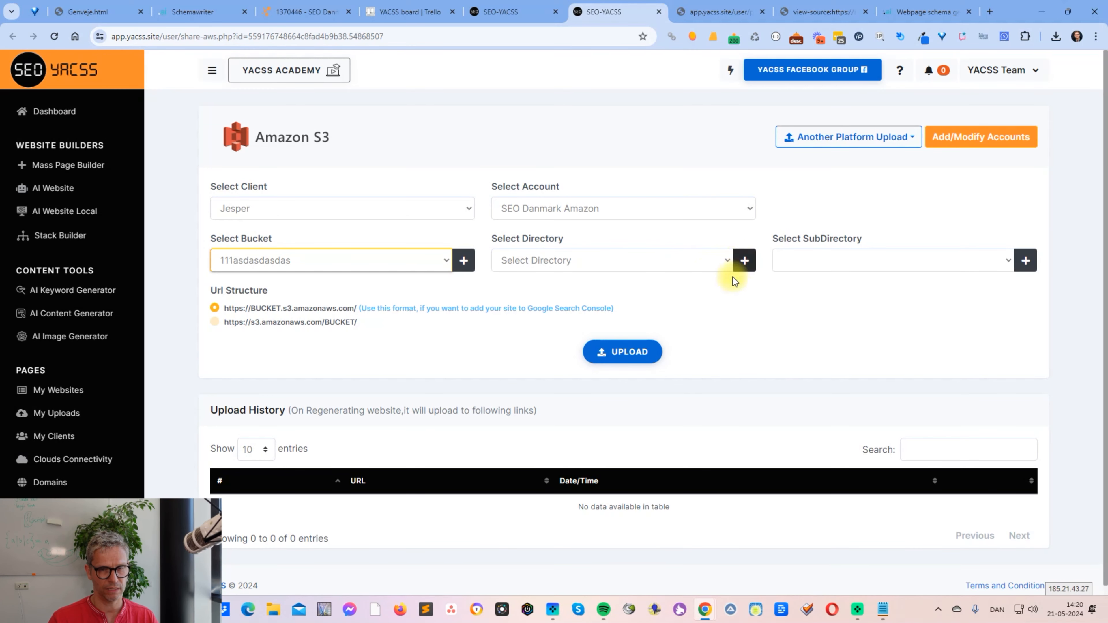
- Create the directory test38 in the bucket and upload the website to it
click(715, 263)
scroll(697, 280, down, 10)
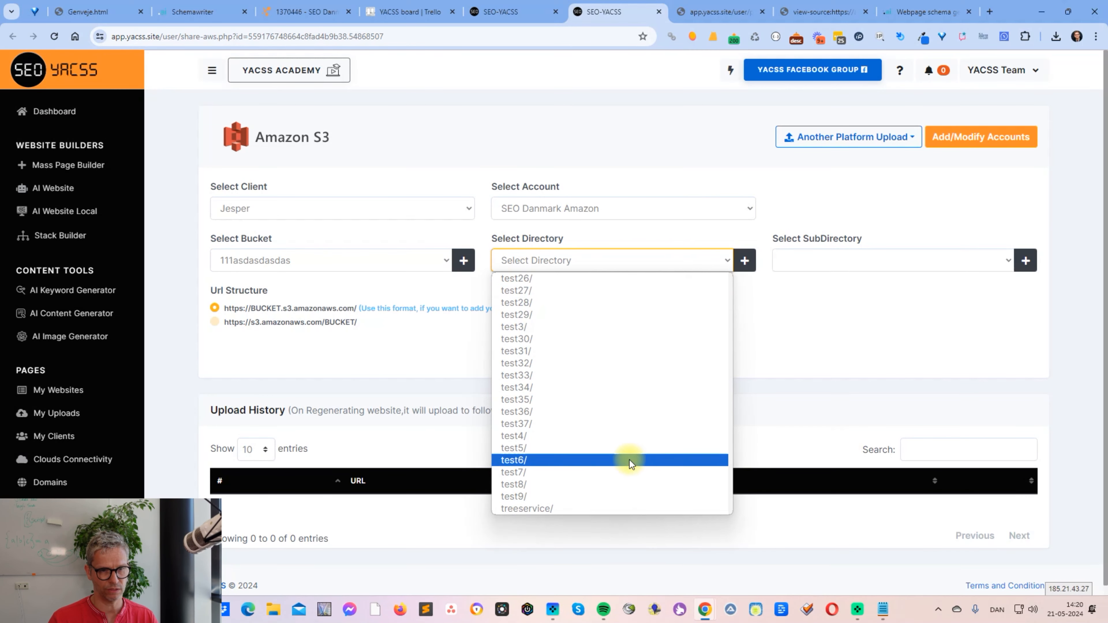
click(747, 257)
click(746, 258)
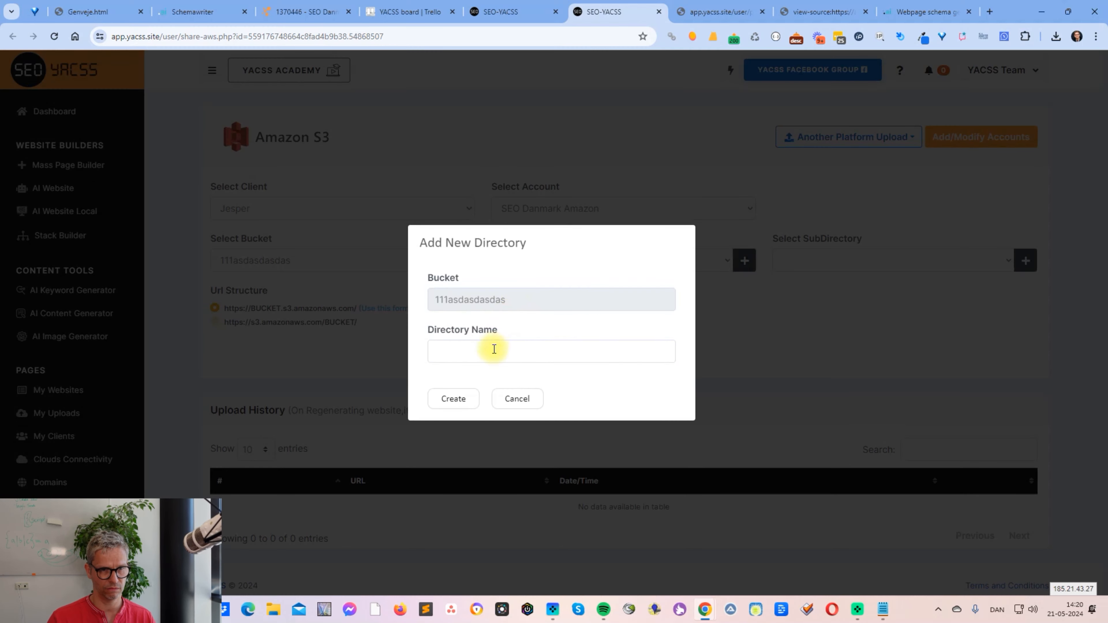
click(495, 351)
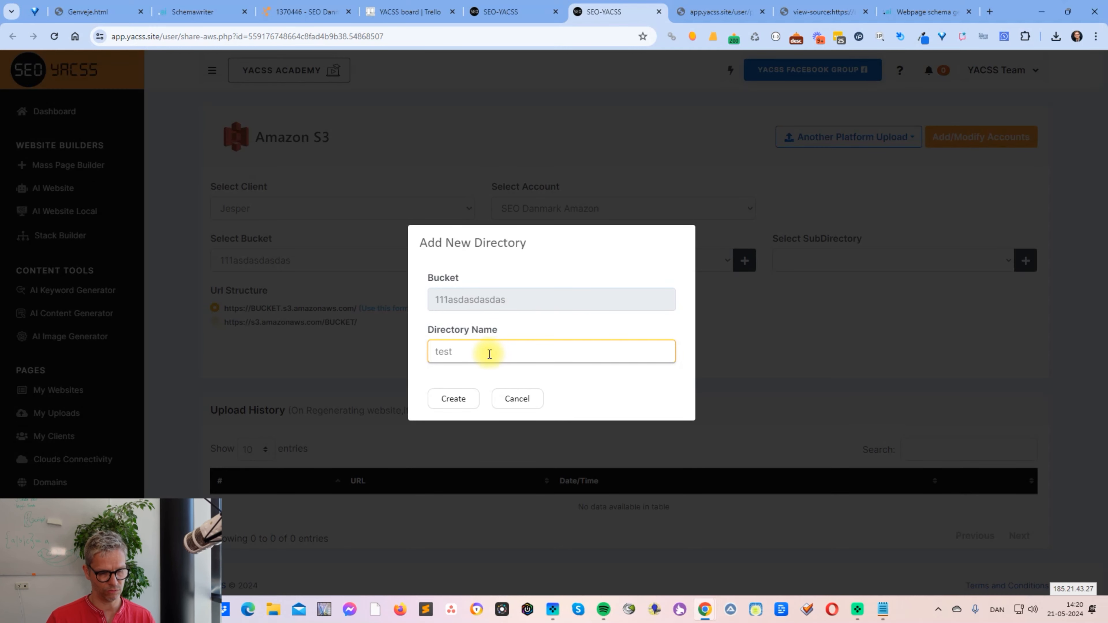
click(462, 398)
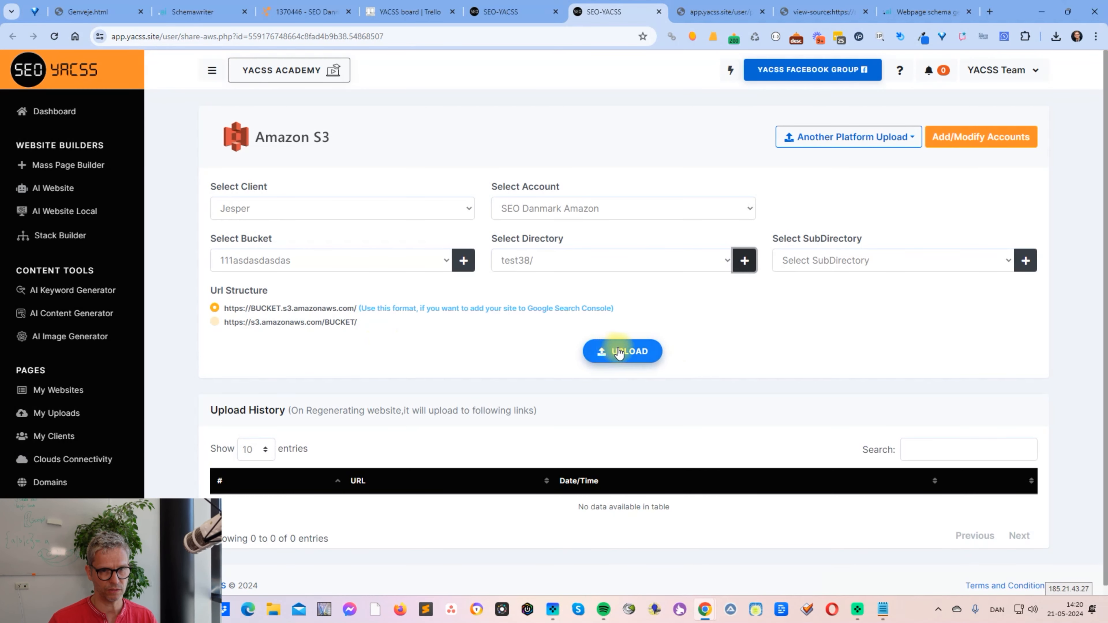
click(617, 351)
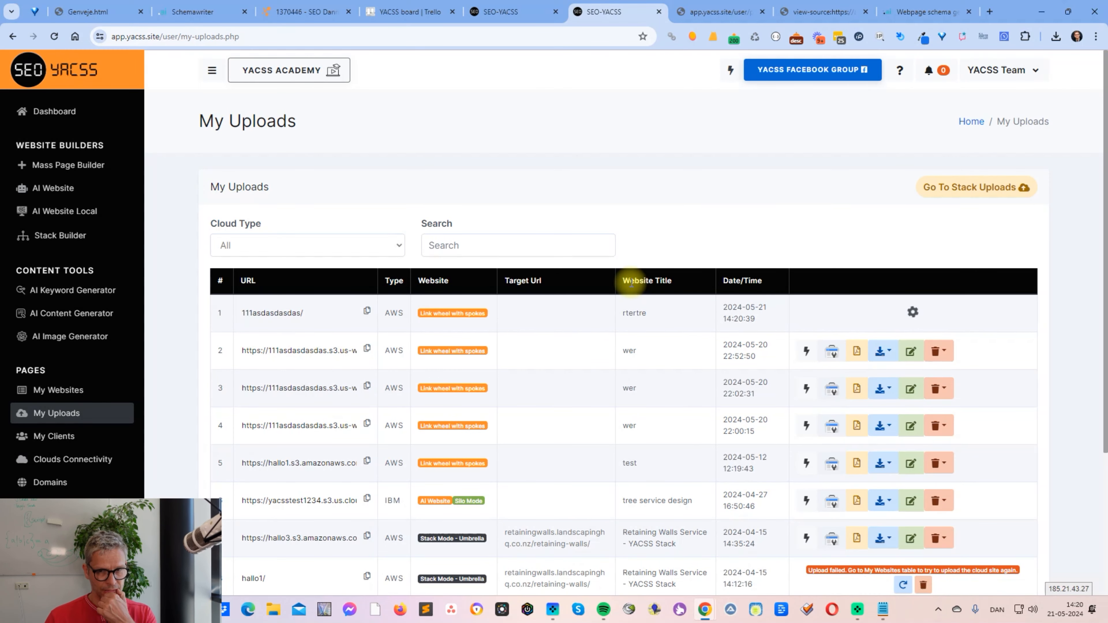
- Copy the newest upload's URL, open it in a new browser tab and examine the spun intro text and the embedded iframe
click(368, 312)
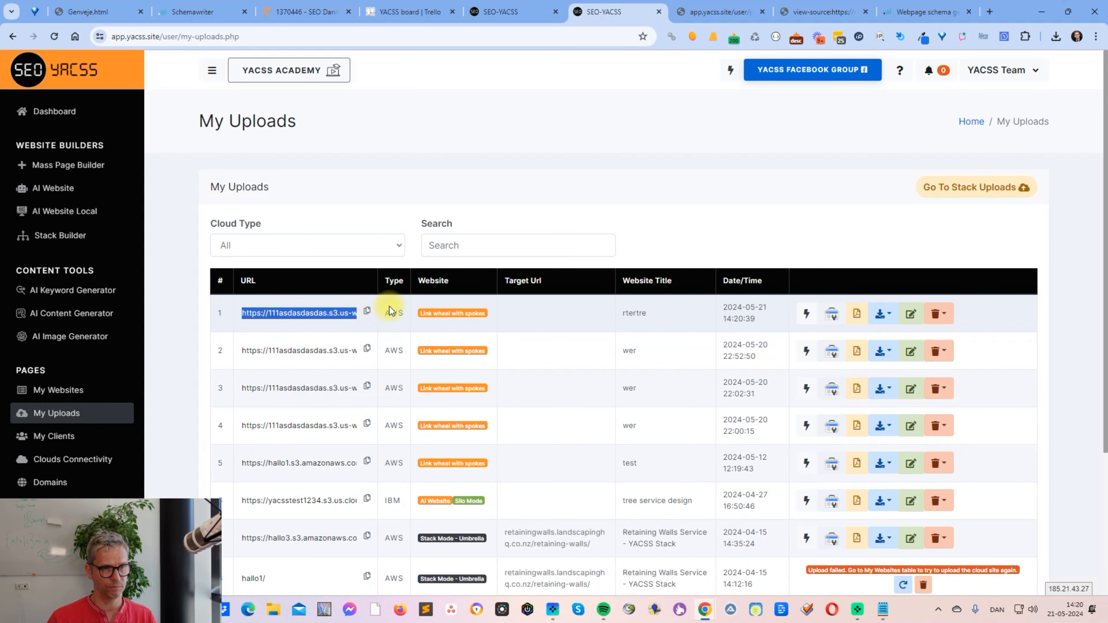
click(989, 12)
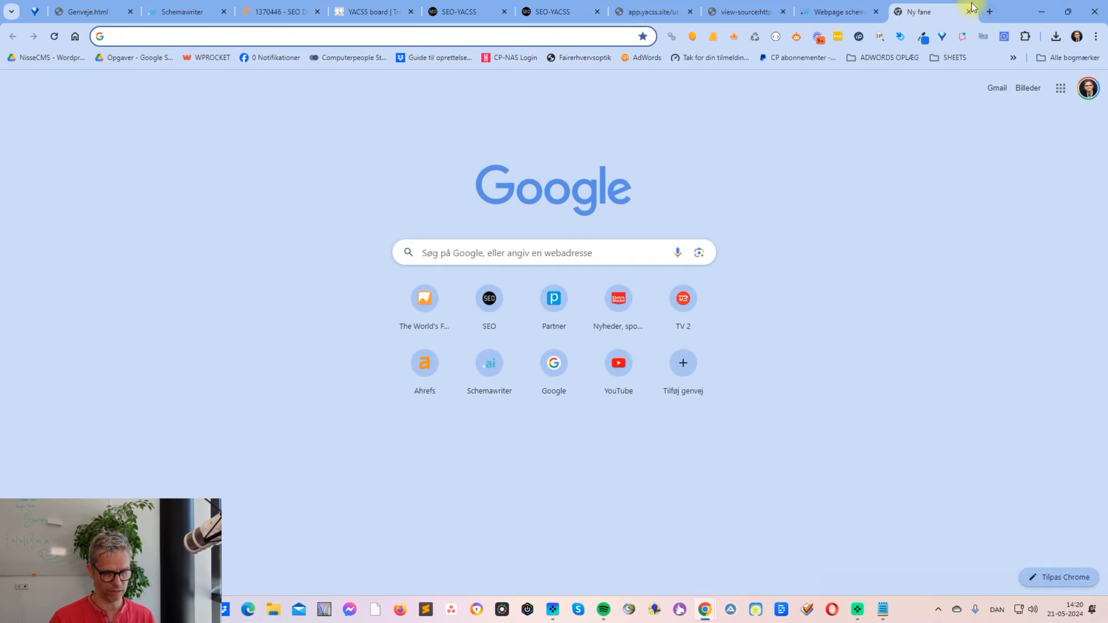
key(ctrl+v)
key(Return)
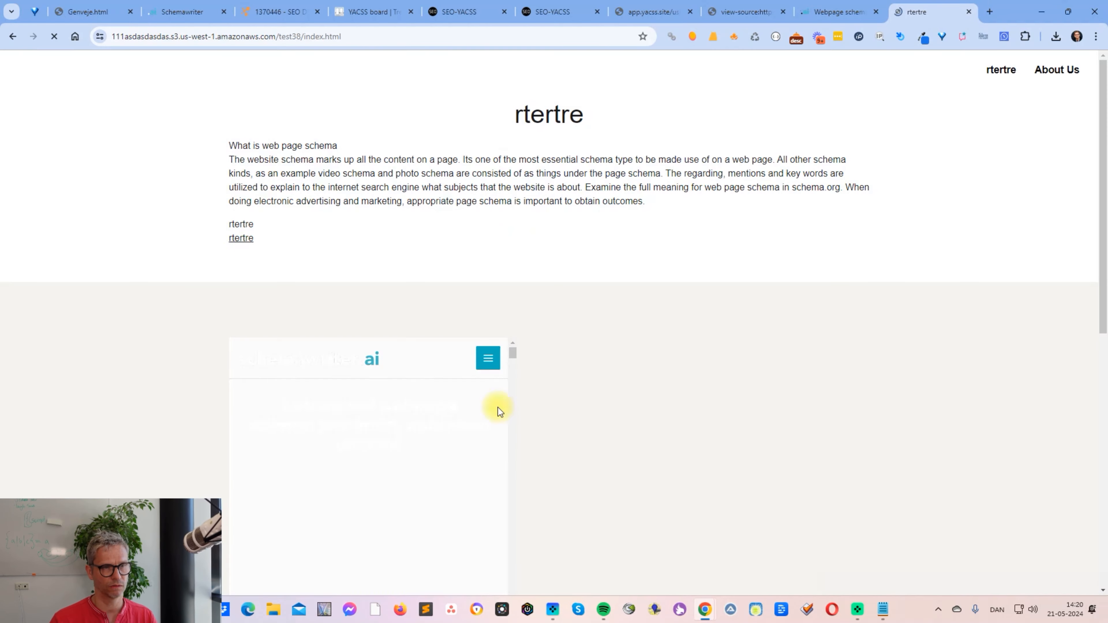
drag(226, 142, 650, 203)
scroll(742, 333, down, 3)
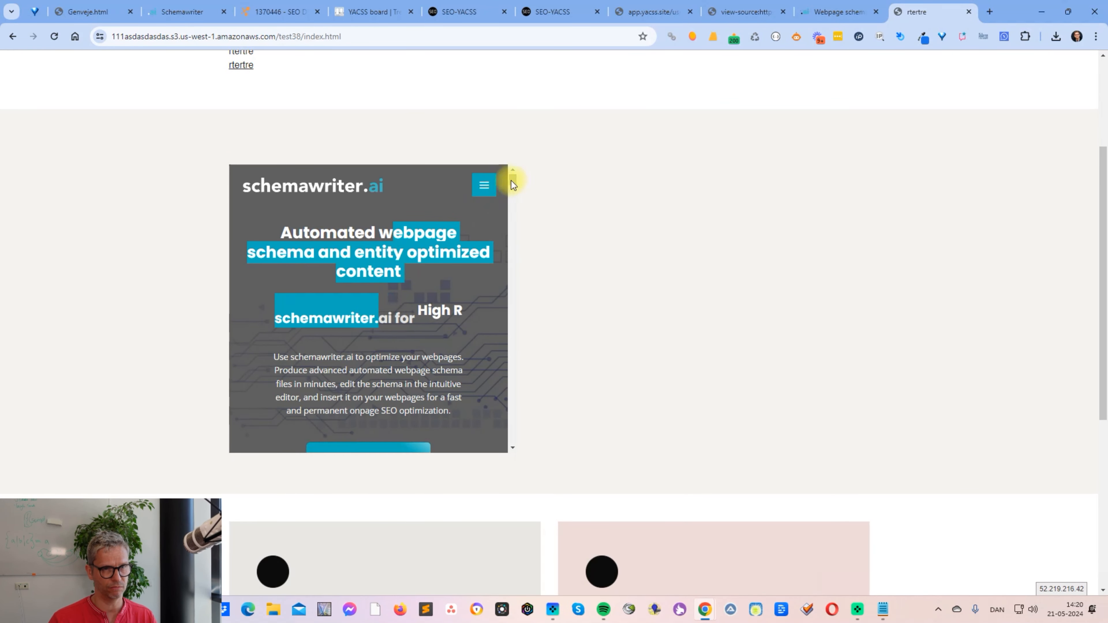
drag(512, 180, 110, 196)
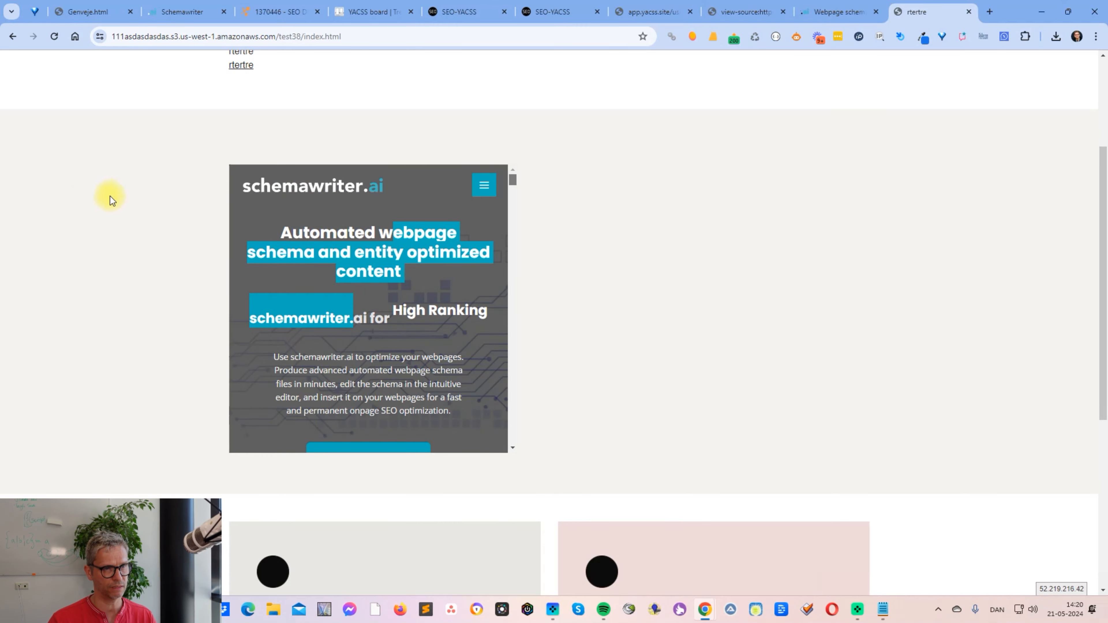
- View the published page's source code and examine the iframe's schema script through to the spun keyword before the closing iframe tag
right_click(110, 196)
click(227, 532)
scroll(557, 387, down, 20)
scroll(556, 390, down, 20)
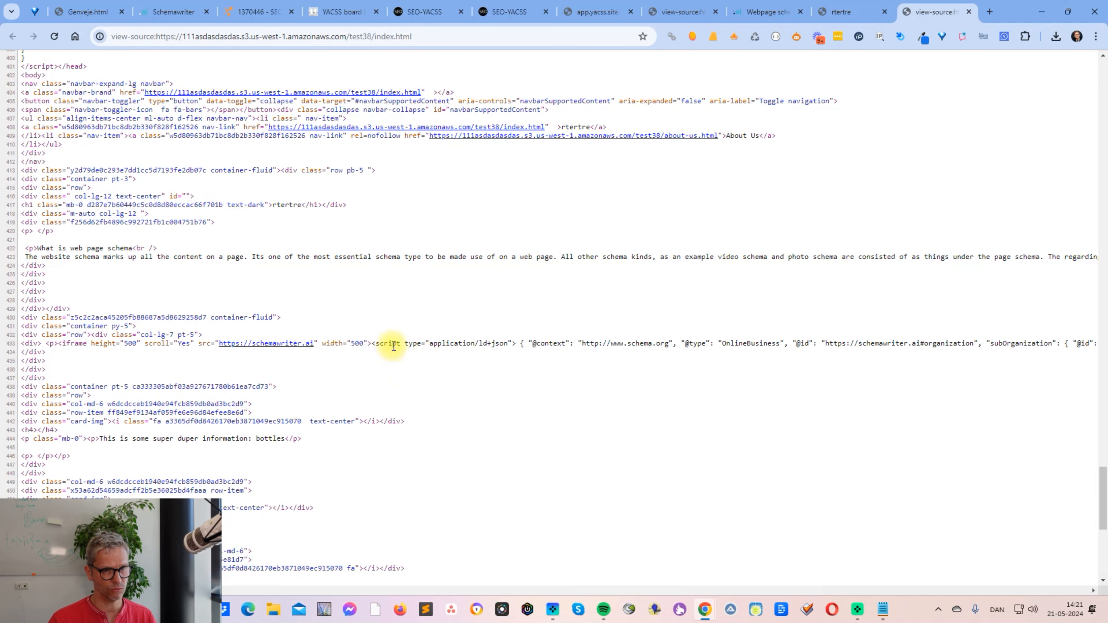
drag(394, 345, 929, 345)
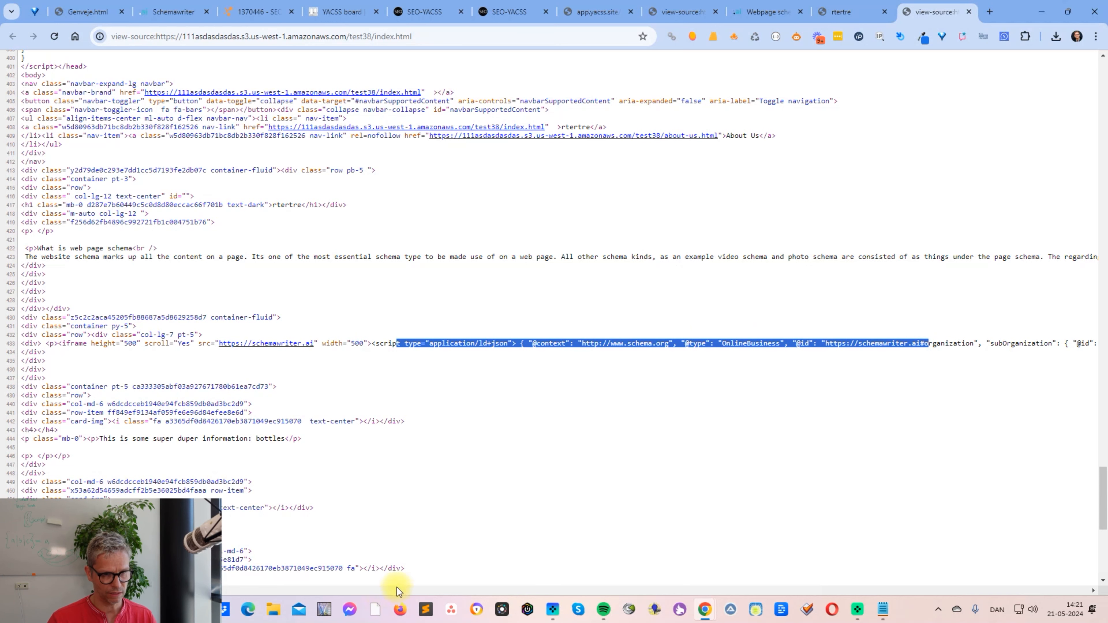
click(440, 590)
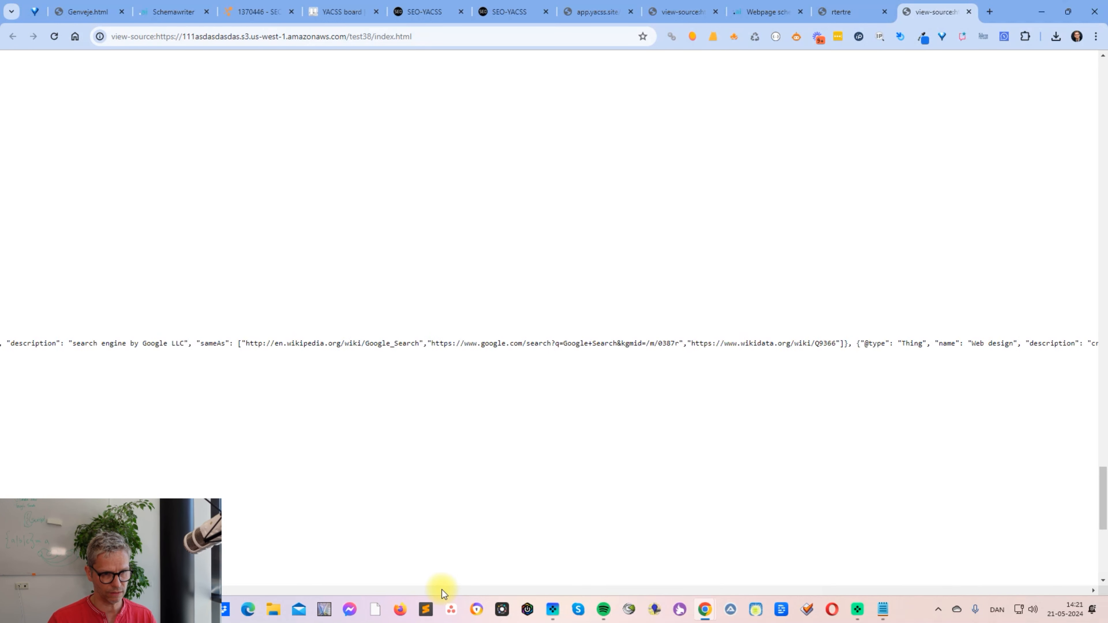
drag(441, 590, 1106, 595)
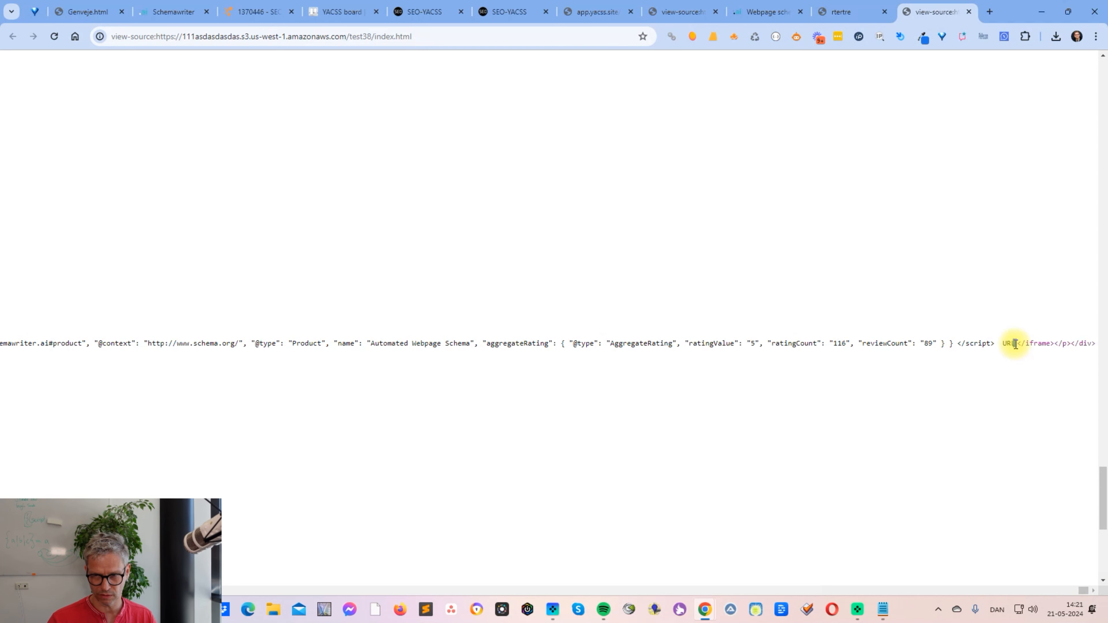
- Switch to Schemawriter, examine the iframe's target URL setting, and compare it with the iframe on the published page
click(162, 12)
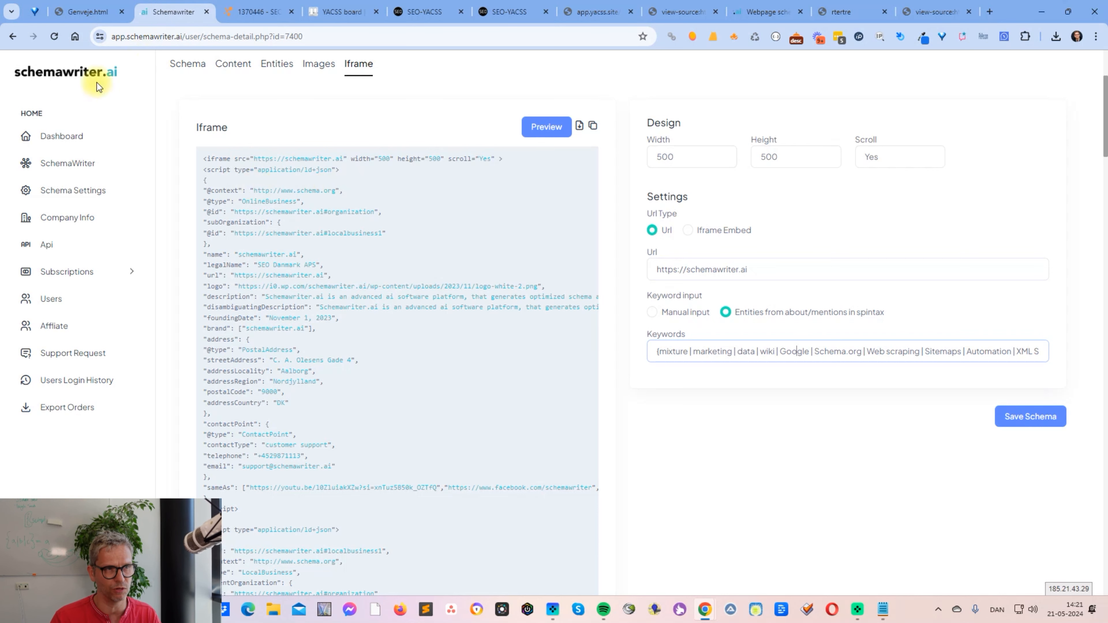
click(632, 494)
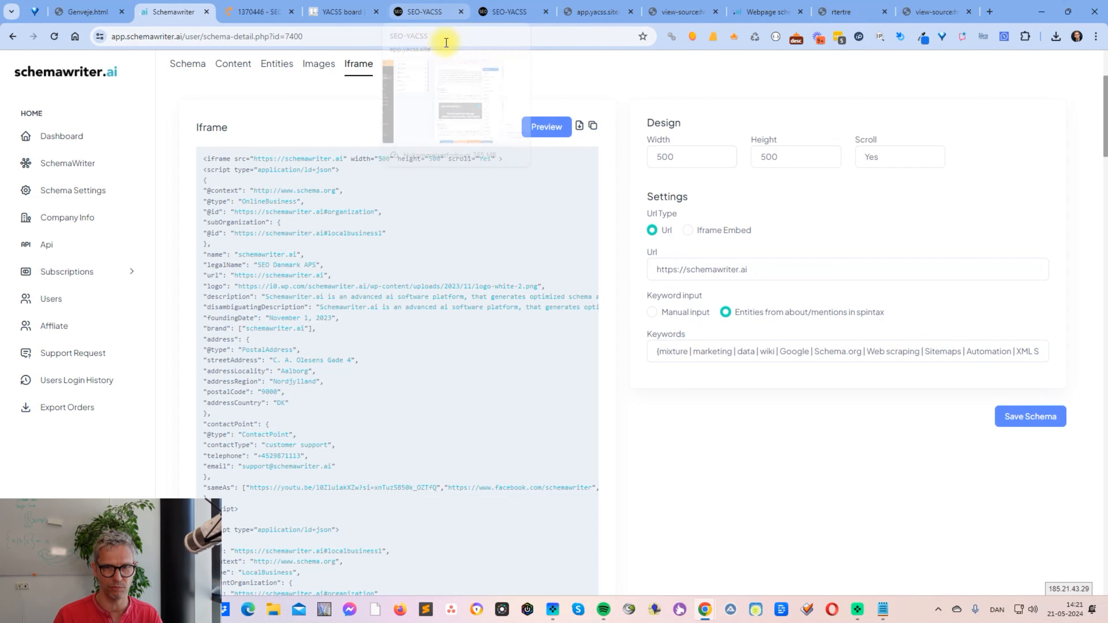
drag(749, 270, 633, 269)
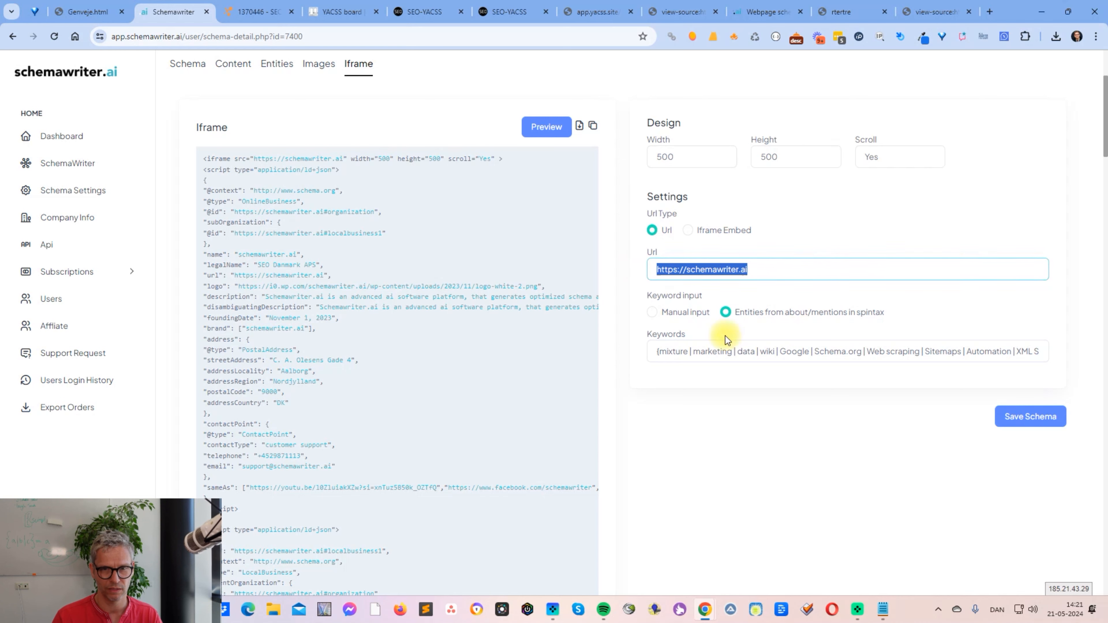
click(840, 13)
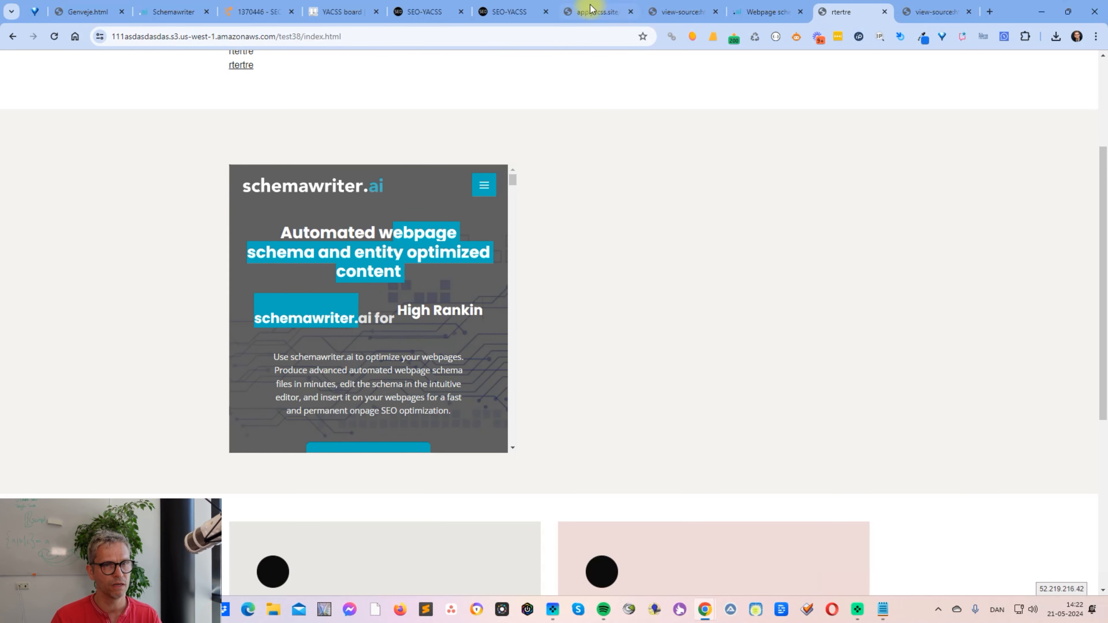
- Check the iframe in Content Area 2, then return to Schemawriter and look through the full spintax keyword list
click(425, 13)
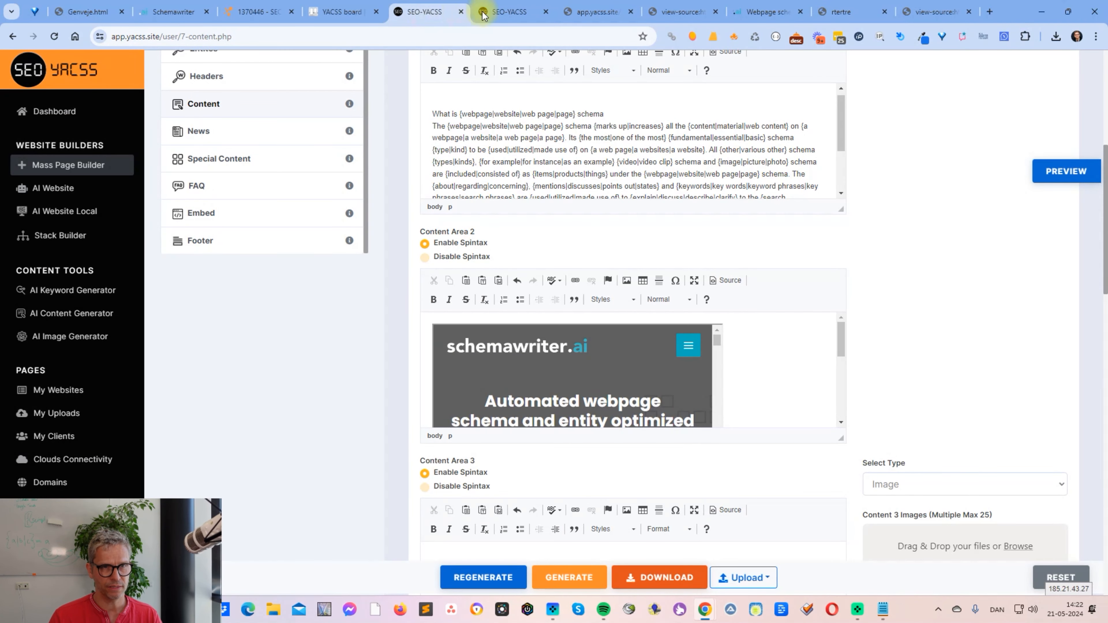
click(168, 12)
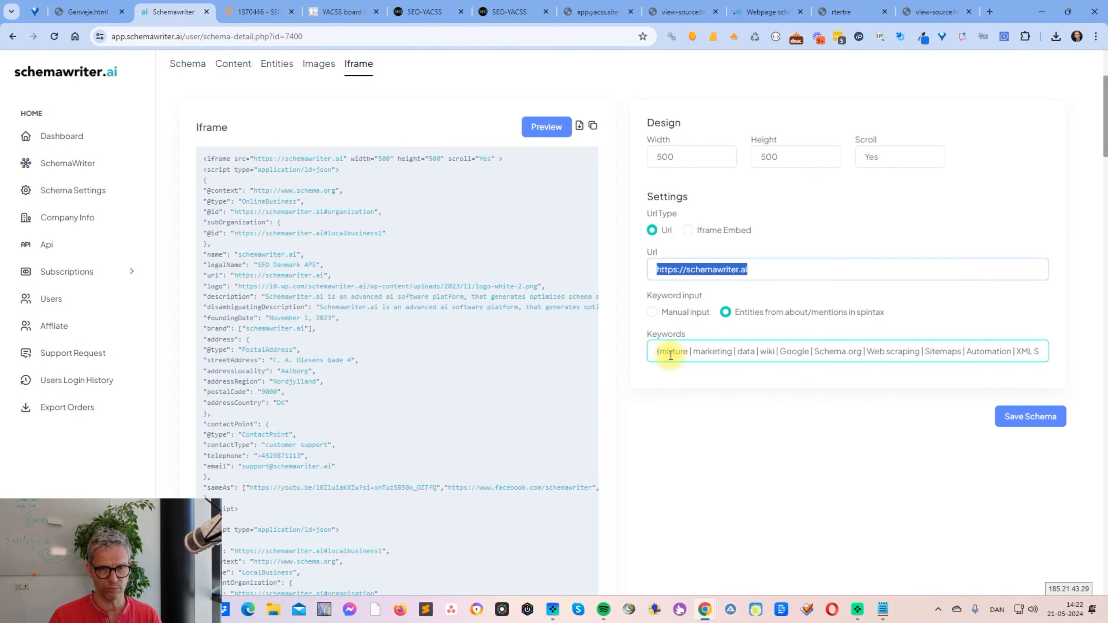
drag(668, 352, 1035, 353)
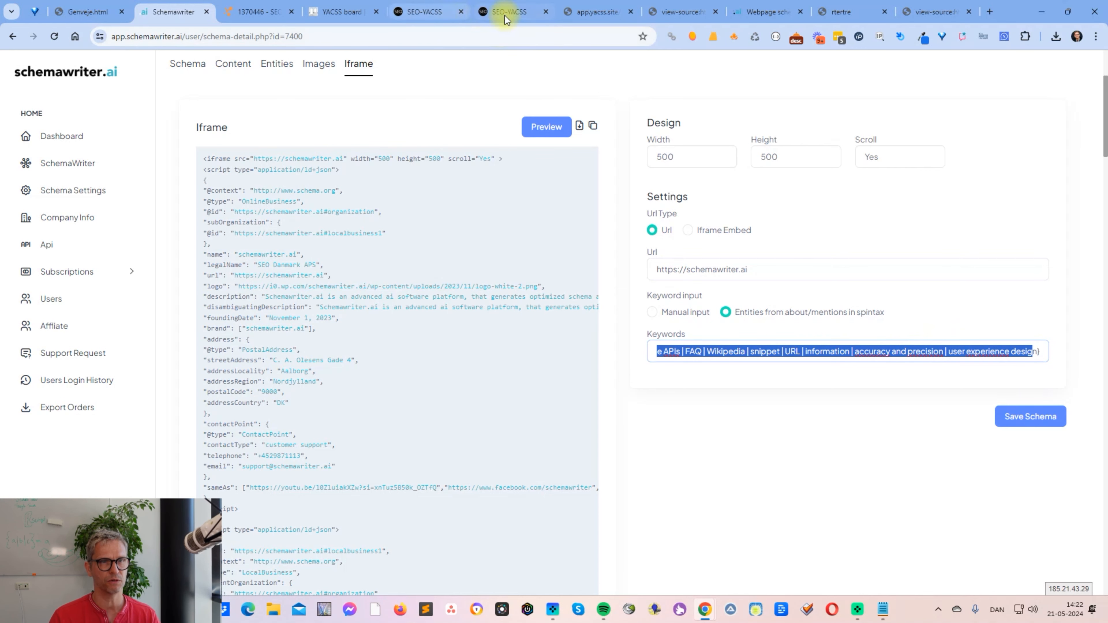
- Switch to SEO-YACSS, open Stack Builder and enter "automated webpage schema for seo" as the diagram's keyword
click(515, 12)
click(432, 12)
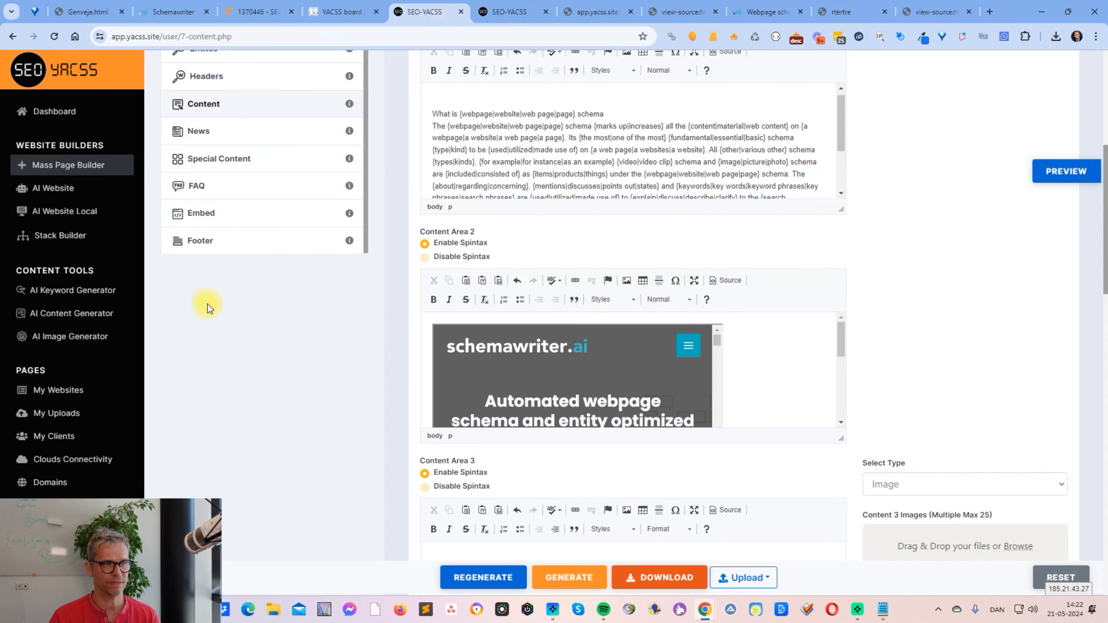
click(66, 168)
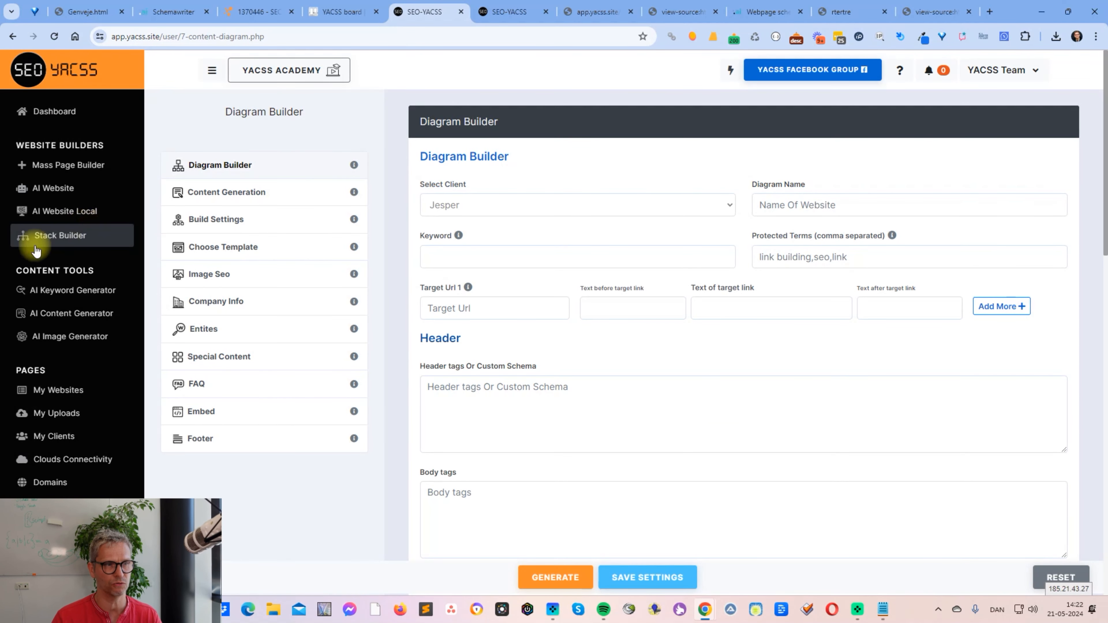
mouse_move(467, 286)
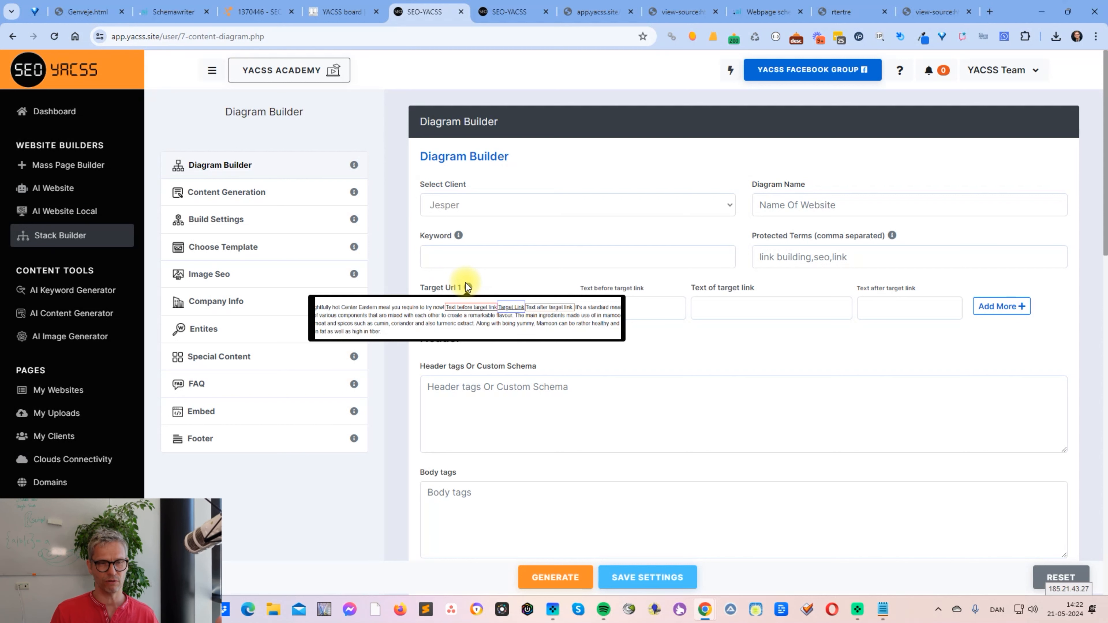
click(509, 264)
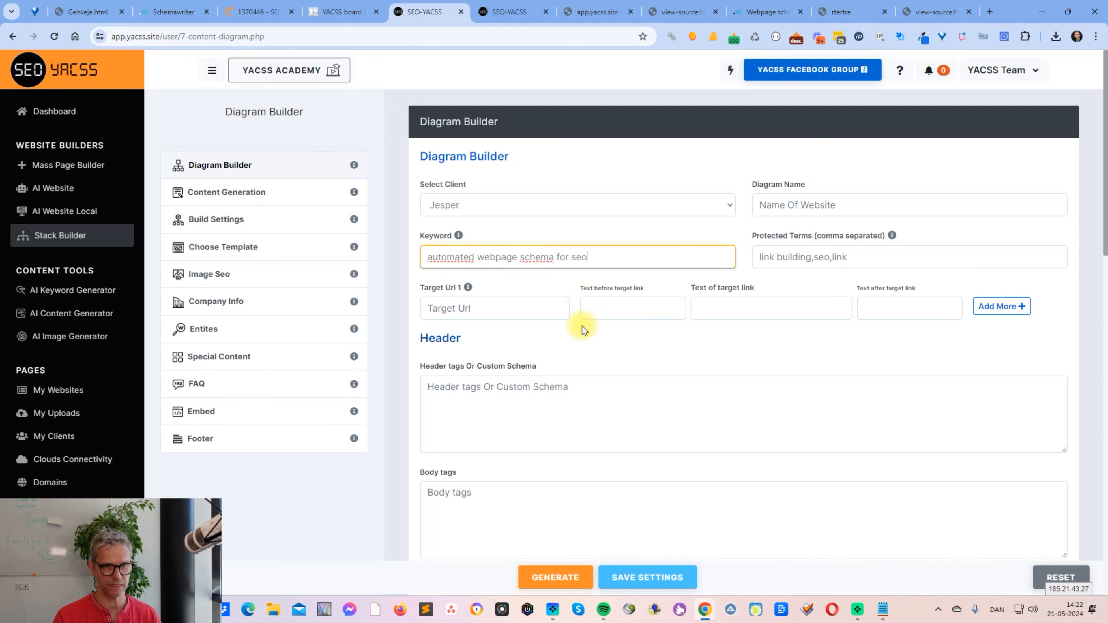
- Check the Aws account settings for automatic bucket creation and select the Aws, Azure and Cloud platforms for the stack
scroll(576, 417, down, 6)
click(502, 301)
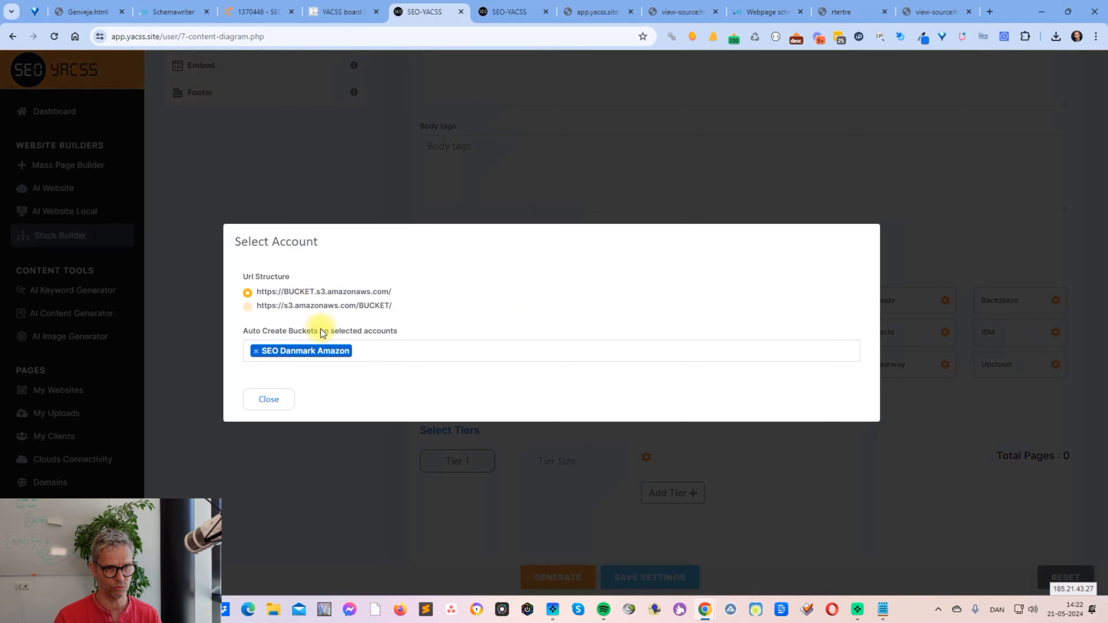
click(280, 409)
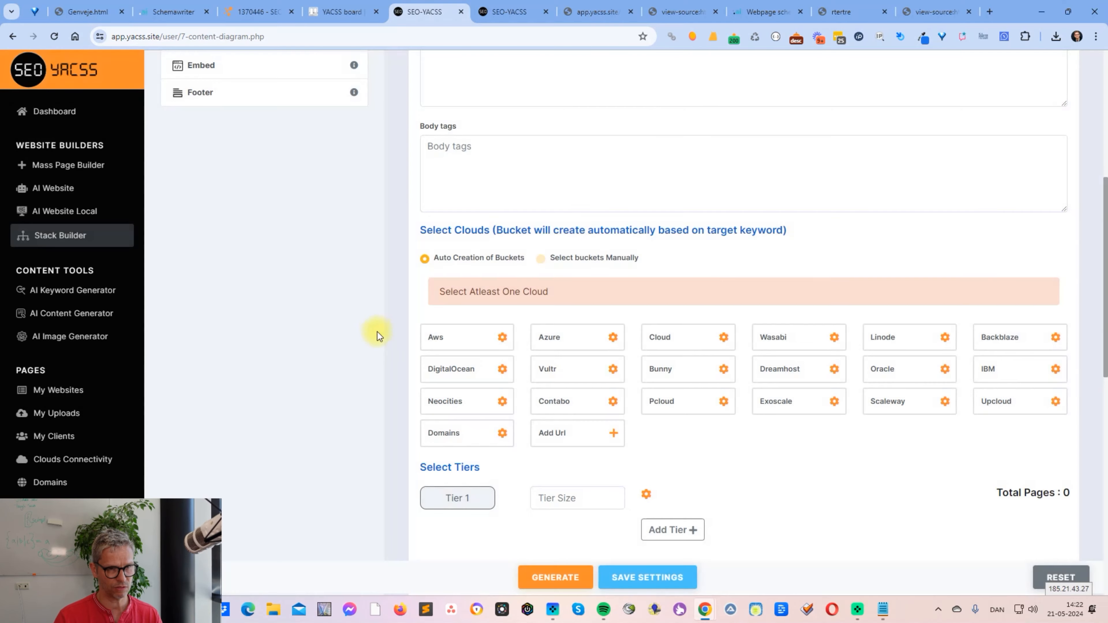
click(543, 301)
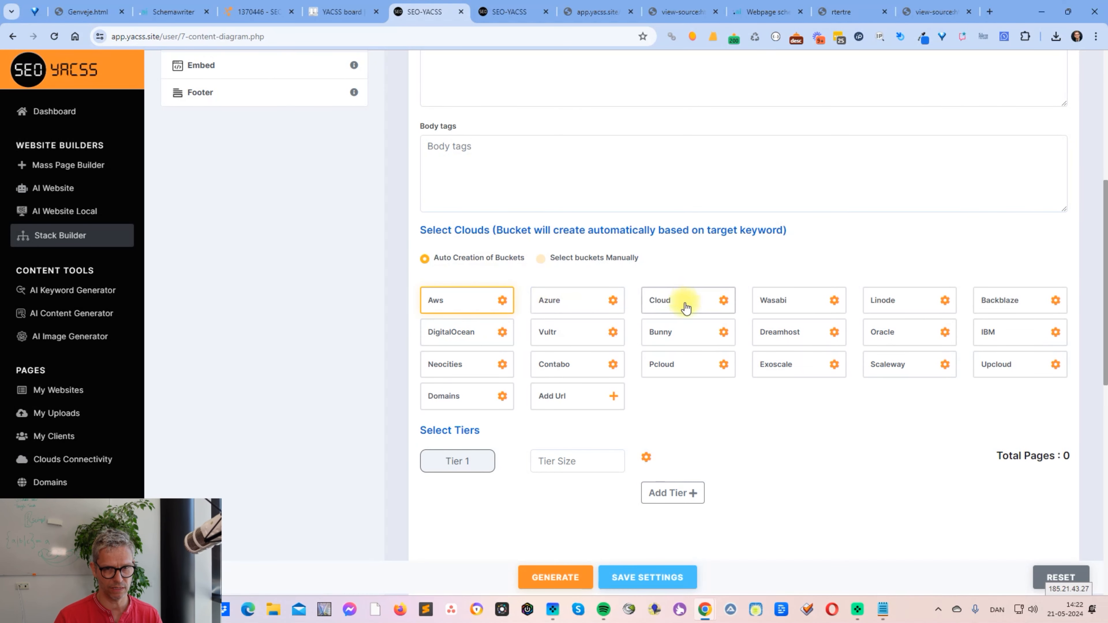
click(677, 302)
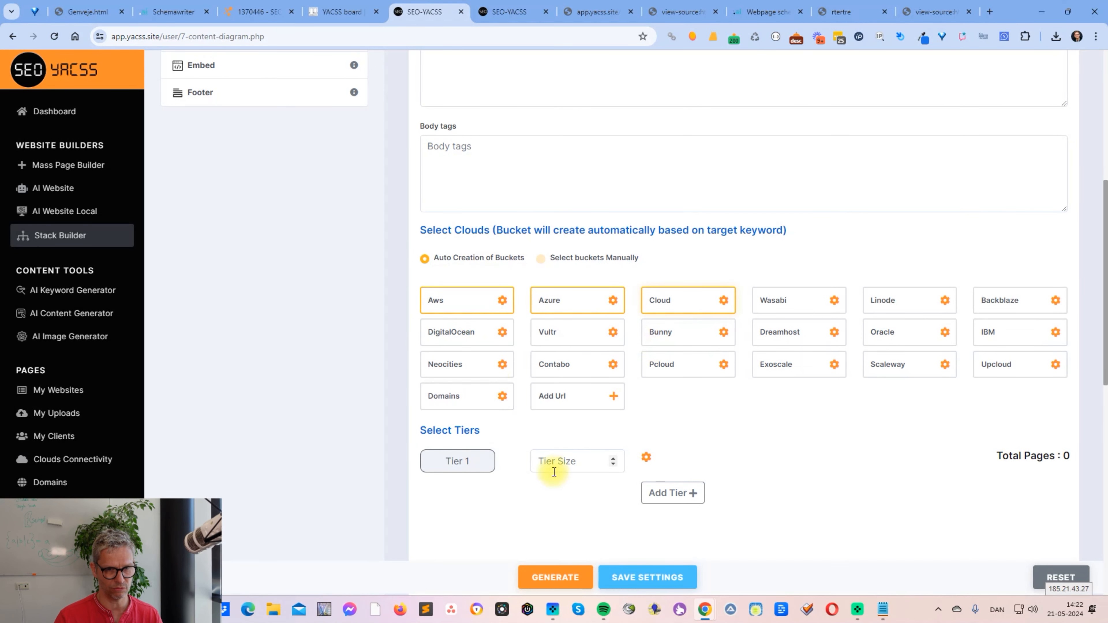
- Set the Tier 1 size to 3 and add a second tier with a size of 3
click(577, 463)
text(3)
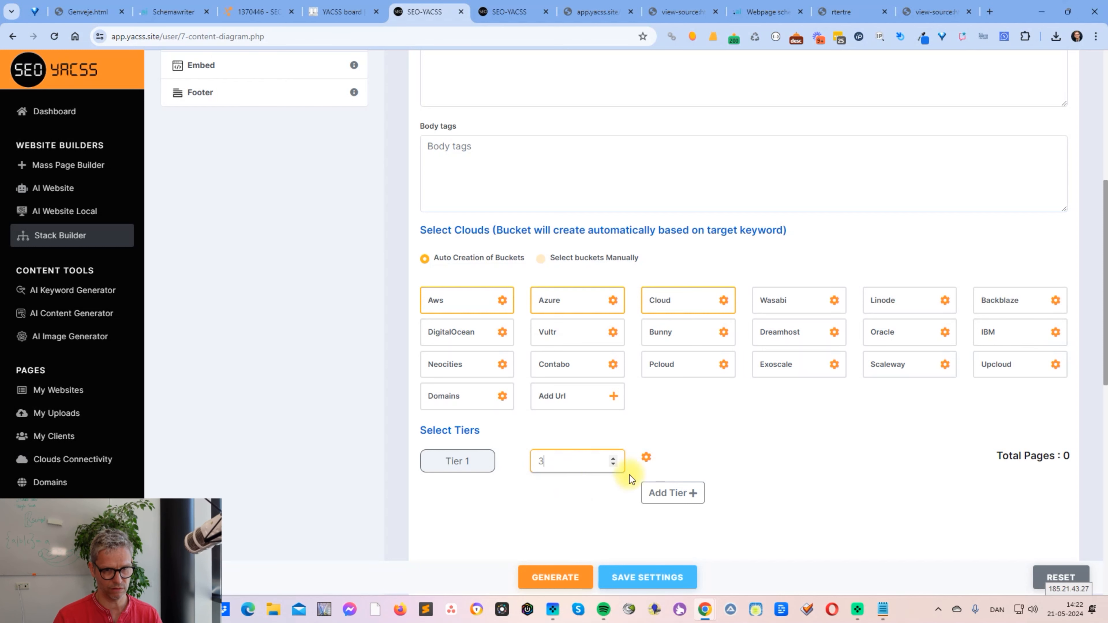
click(659, 493)
click(564, 494)
text(3)
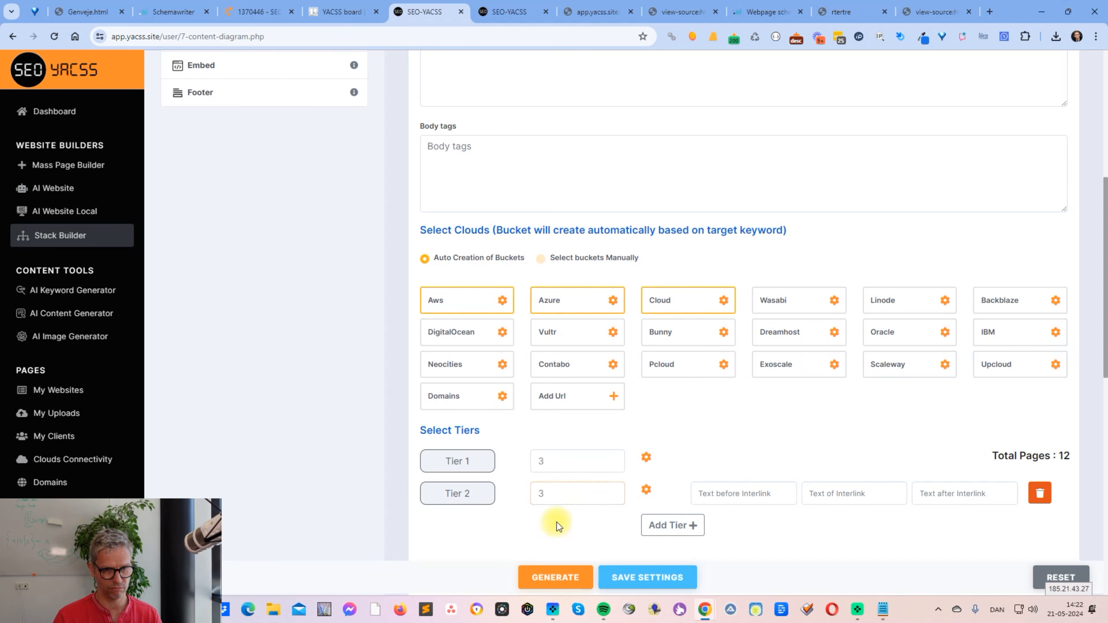
- Look over the rest of the diagram settings, then highlight the full text of the Keyword field
scroll(892, 422, down, 8)
scroll(617, 472, up, 15)
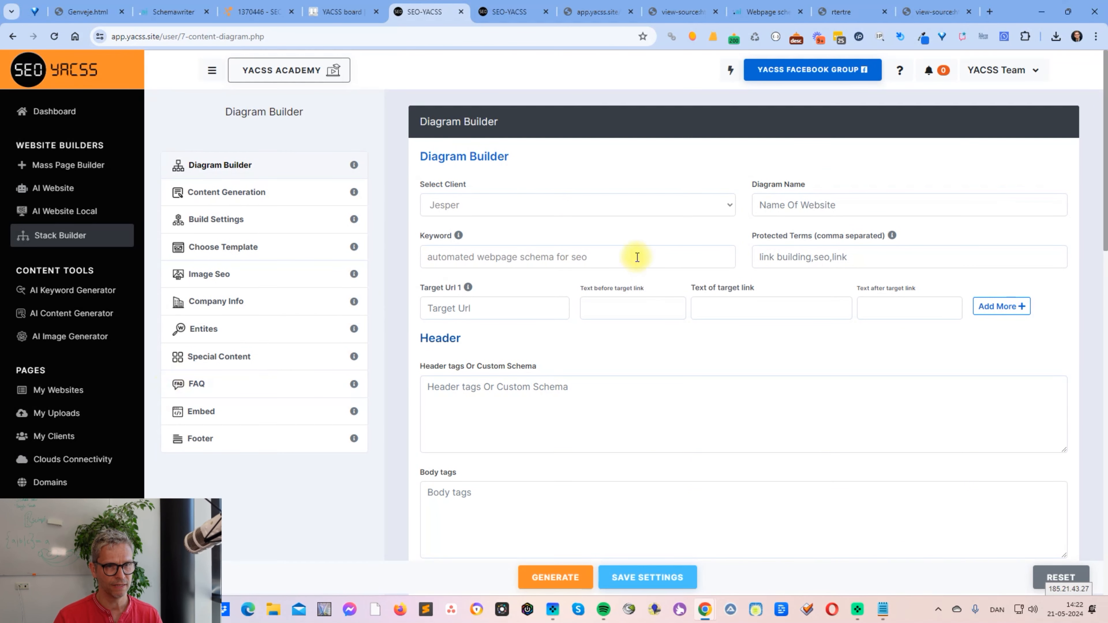
drag(621, 257, 314, 252)
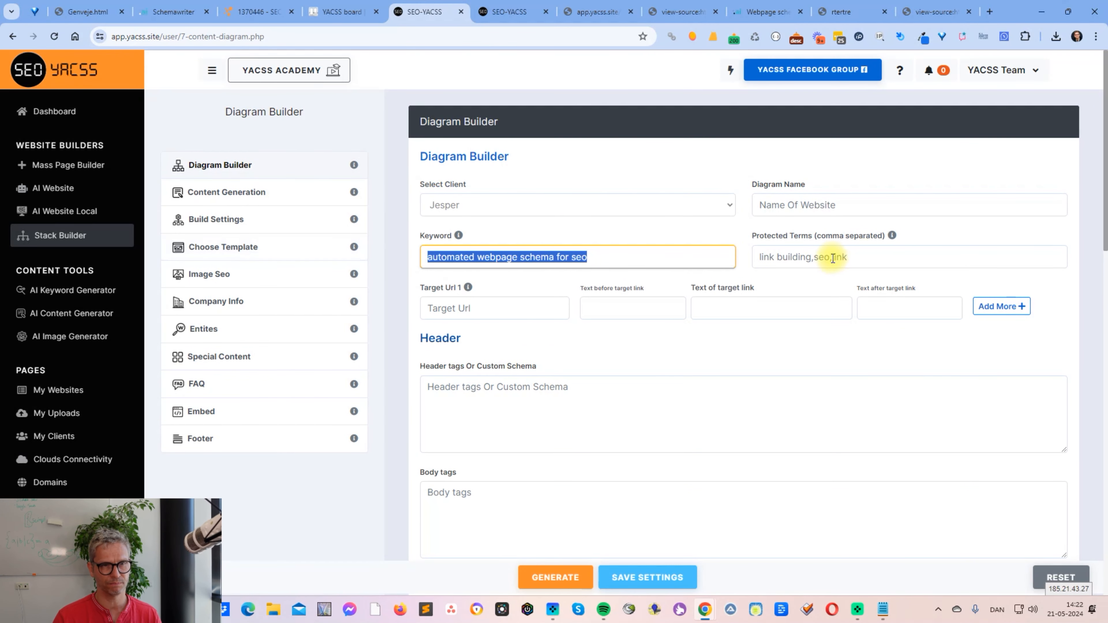
click(547, 261)
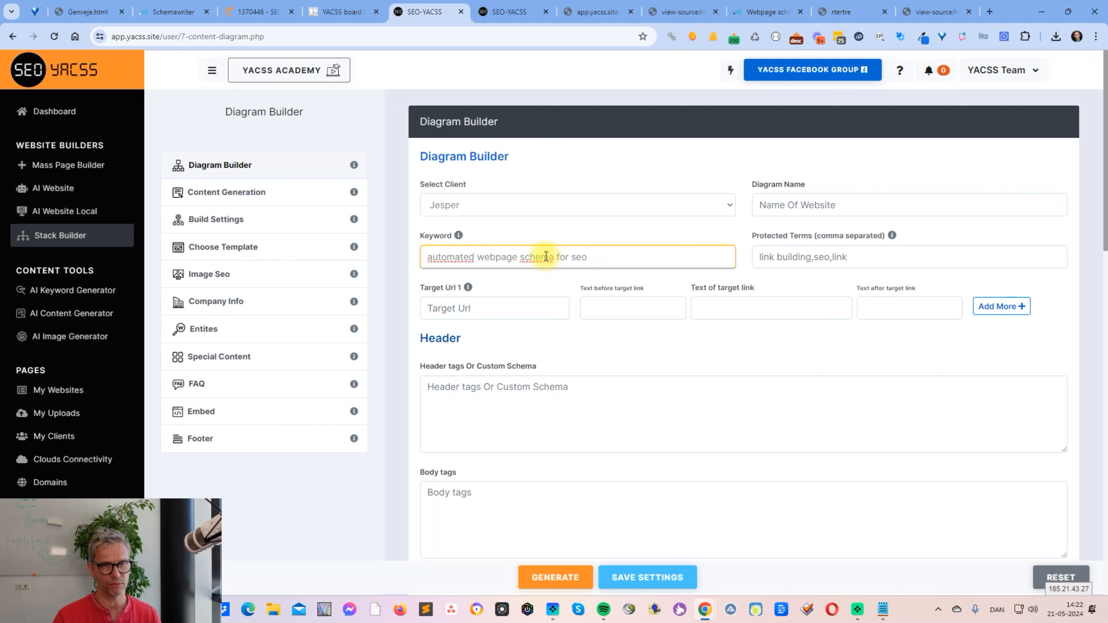
drag(455, 256, 576, 256)
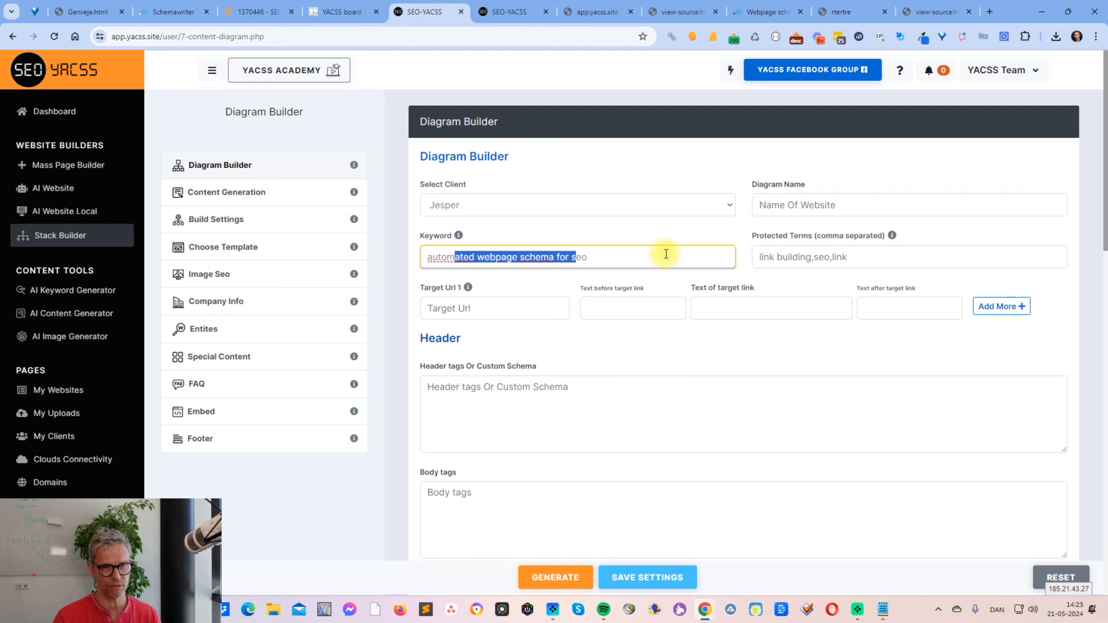
click(768, 309)
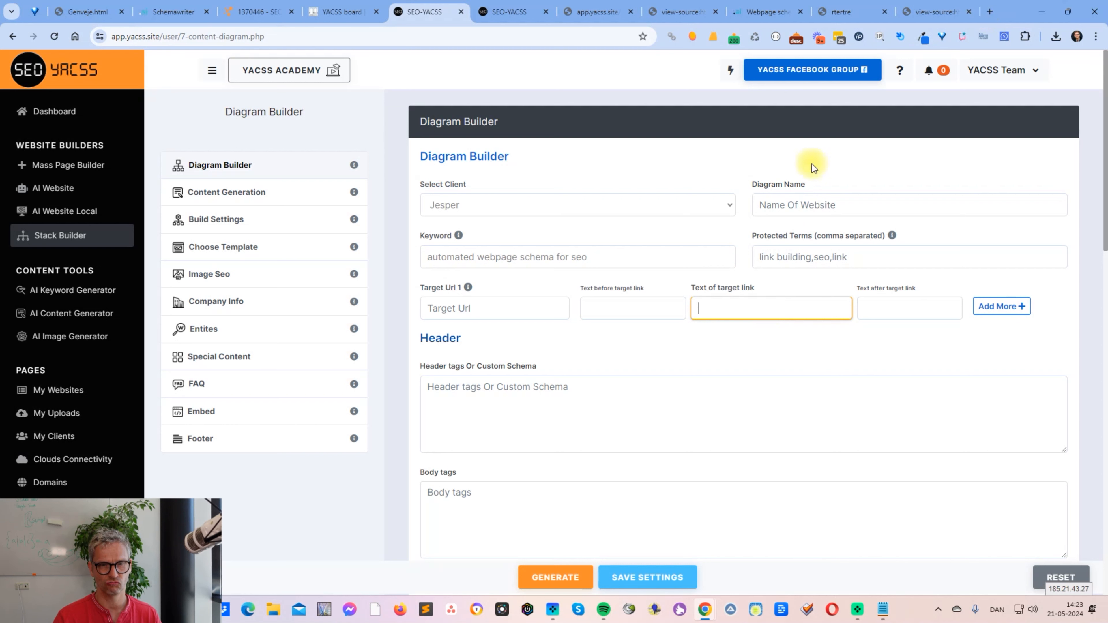
text(https://schemawriter.ai)
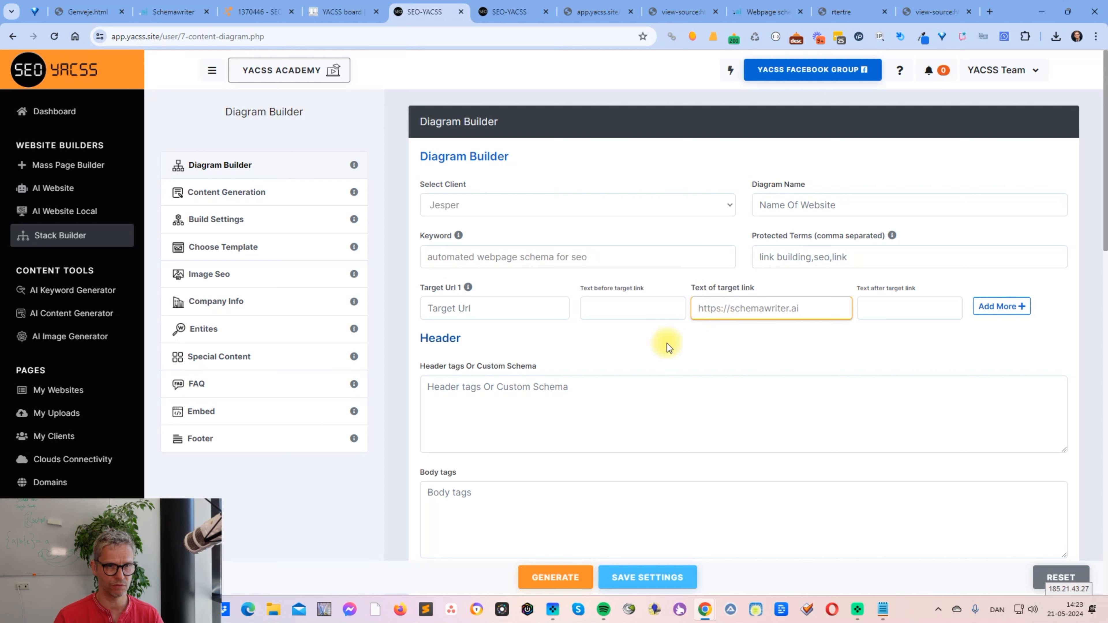
triple_click(815, 311)
click(470, 308)
text(https://schemawriter.ai)
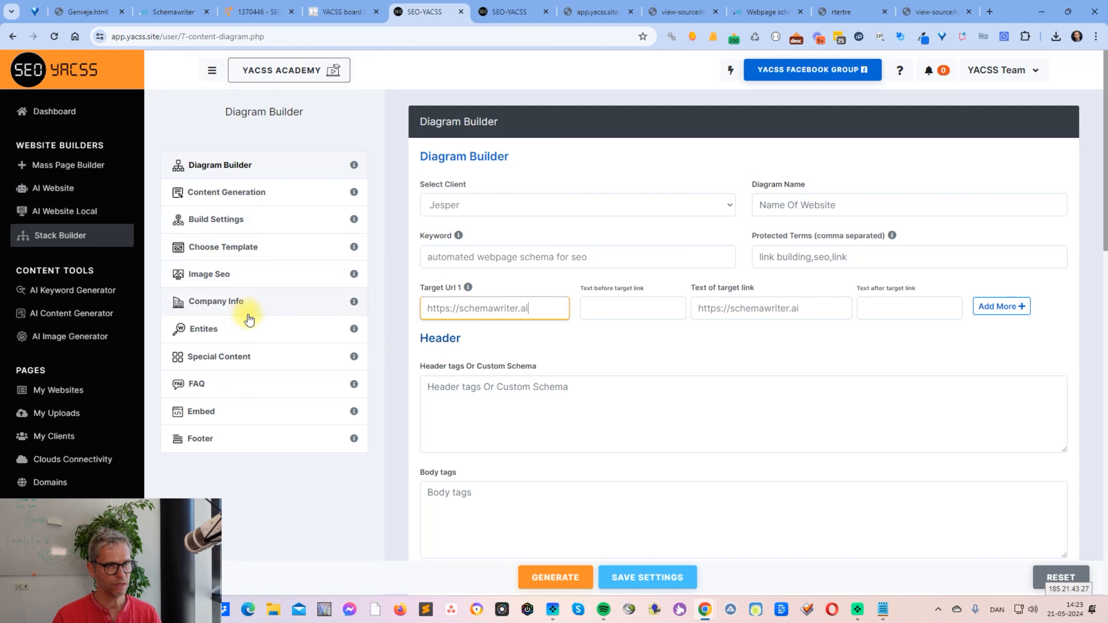
- Set the diagram's Special Content to one column and switch its content editor to source view
click(264, 361)
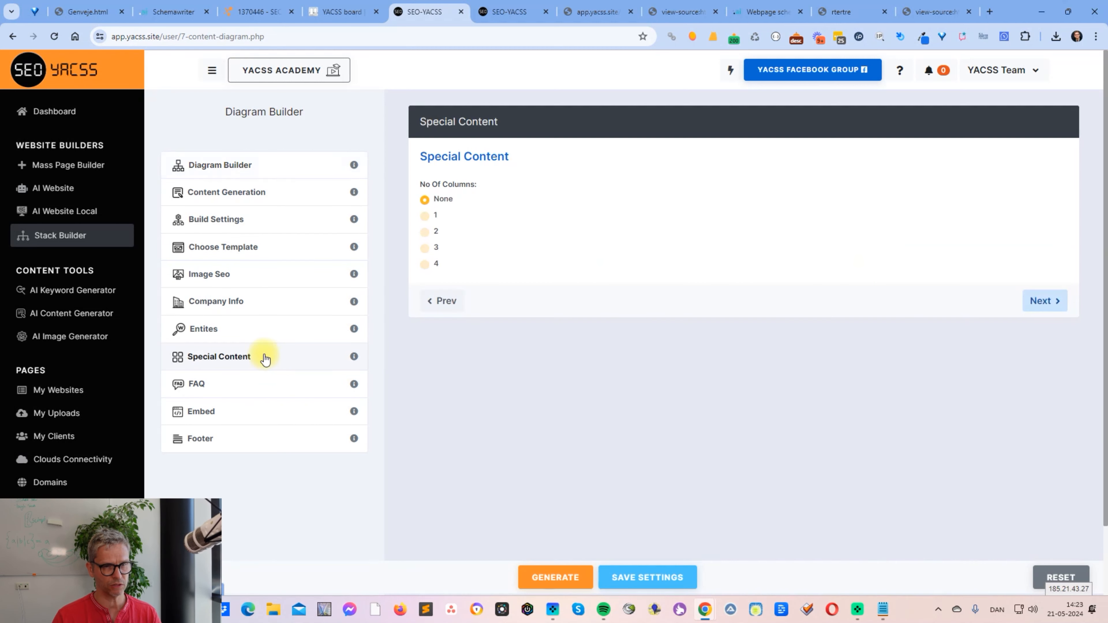
click(425, 216)
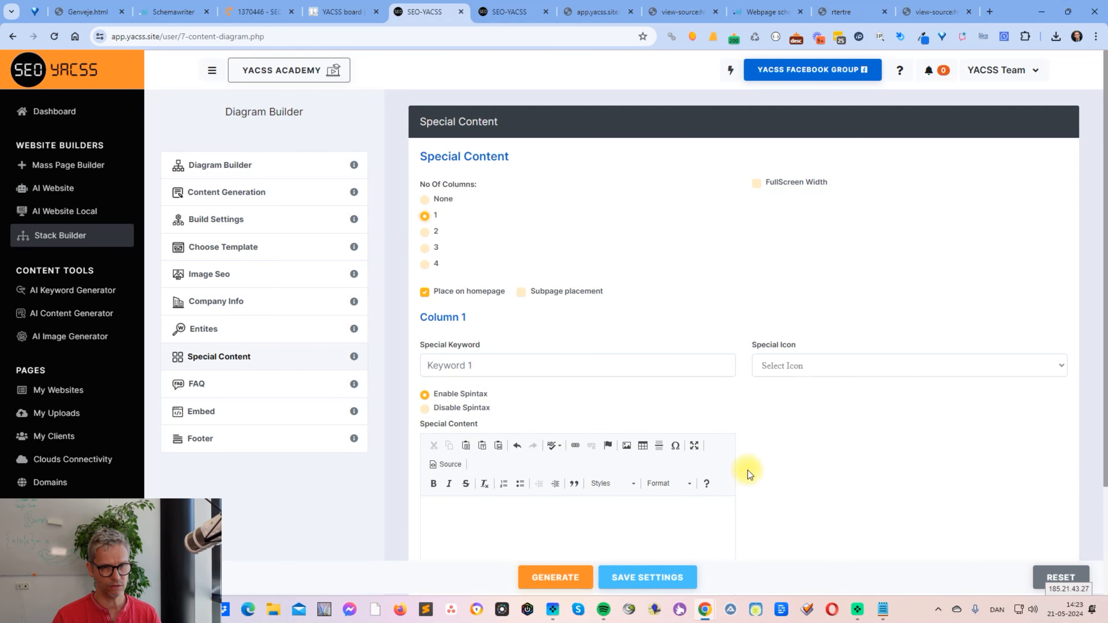
scroll(748, 399, down, 3)
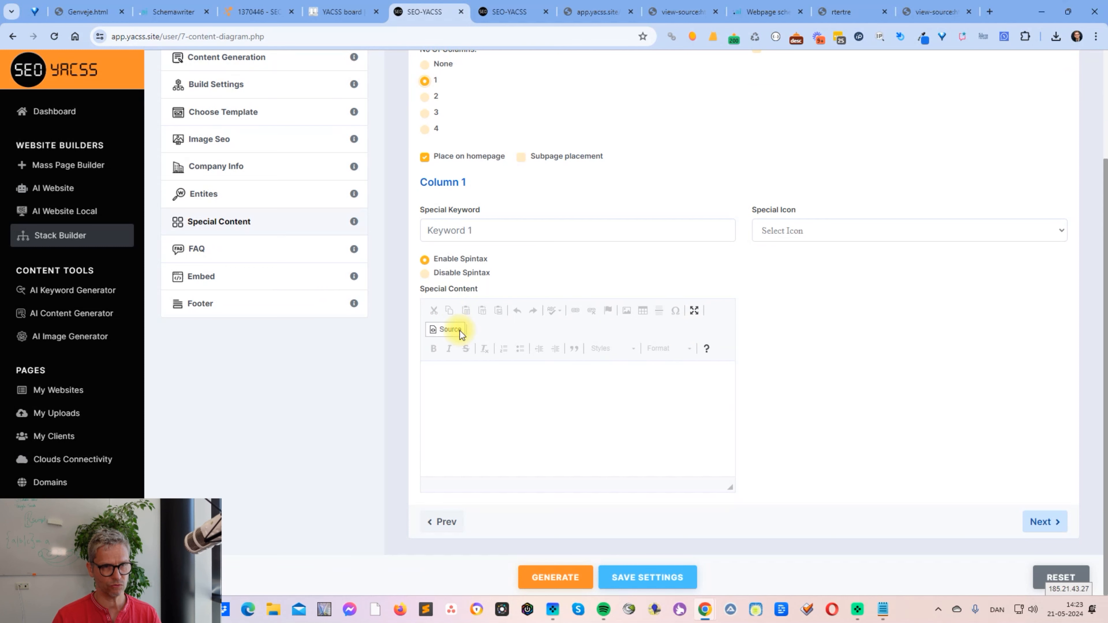
- Copy the iframe code from Schemawriter and paste it into the Column 1 Special Content source in SEO-YACSS
click(174, 13)
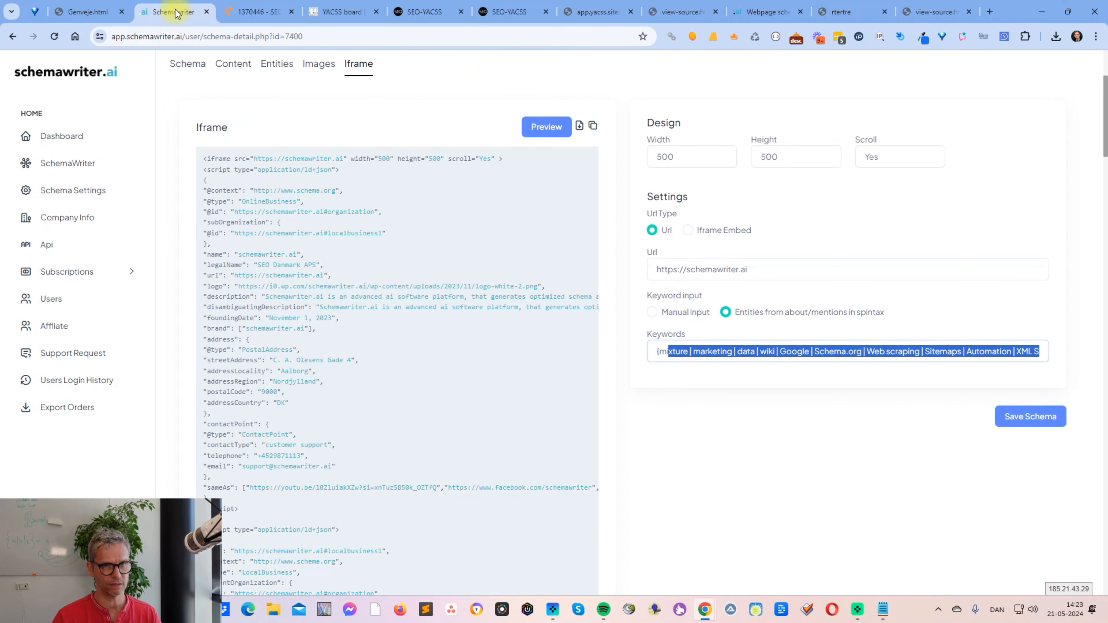
click(594, 128)
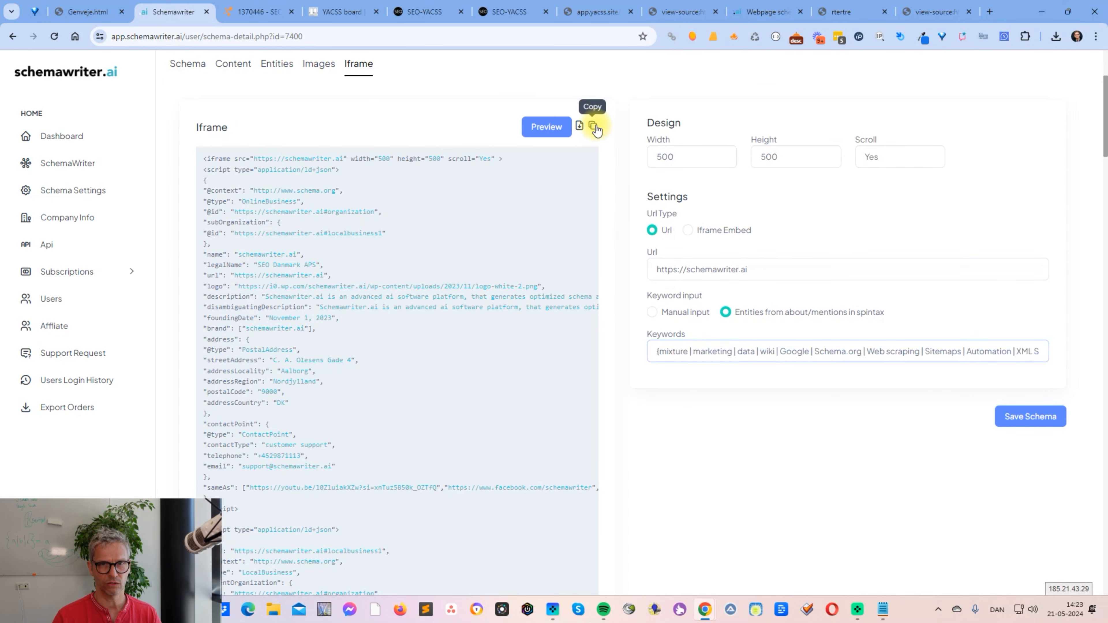
click(507, 12)
click(426, 13)
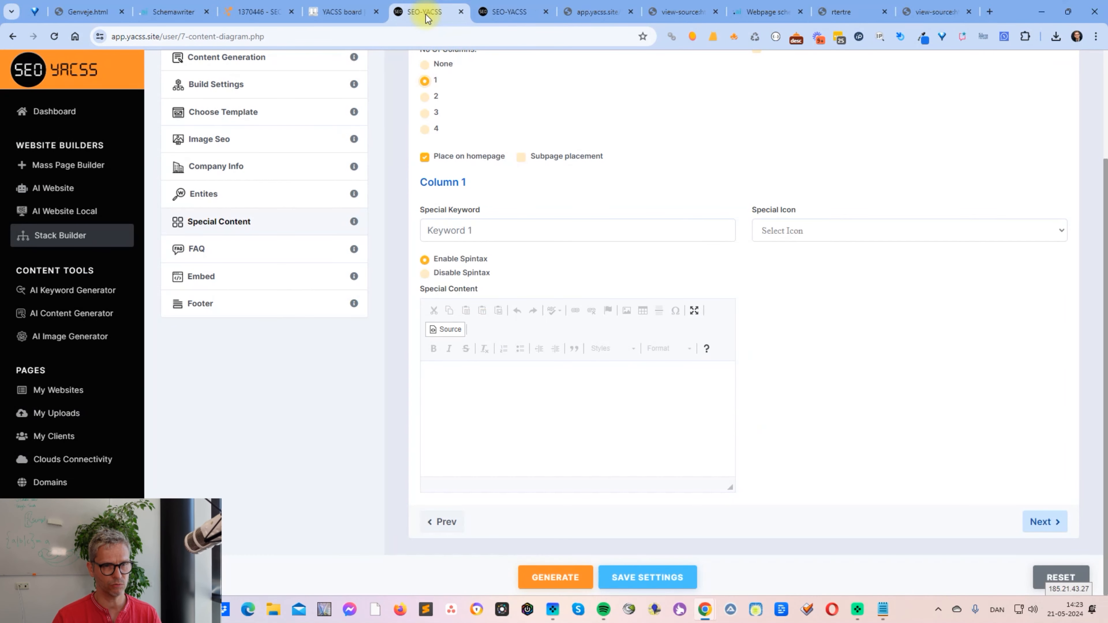
click(473, 379)
key(ctrl+v)
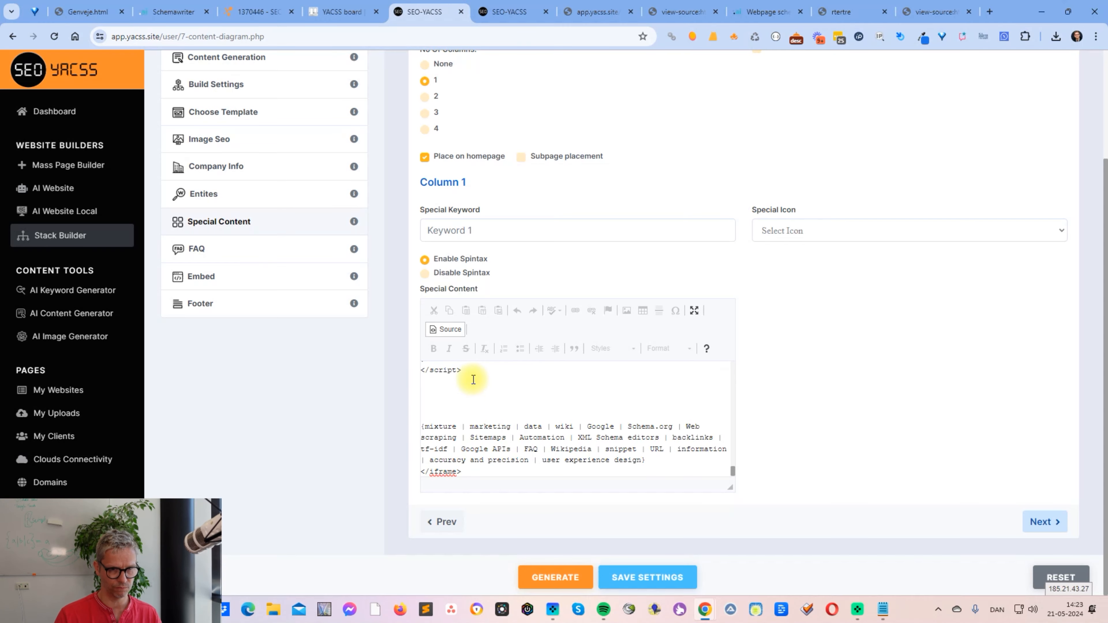
- Review the pasted iframe code, then leave source view and check how the embed renders in the Special Content editor
scroll(501, 395, down, 5)
scroll(502, 394, up, 10)
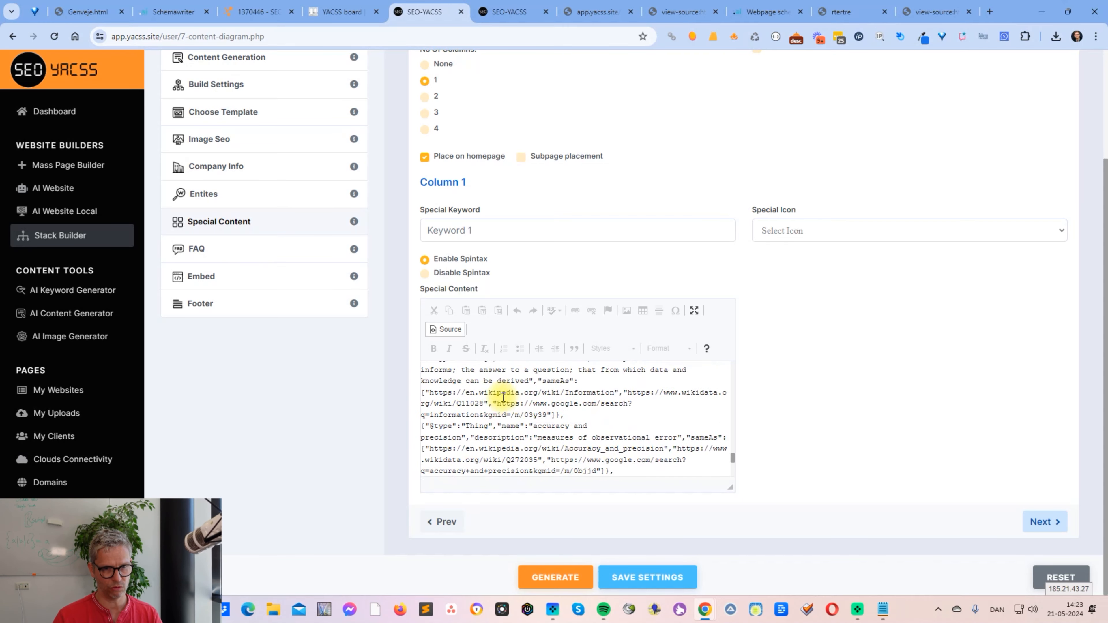
scroll(502, 394, up, 10)
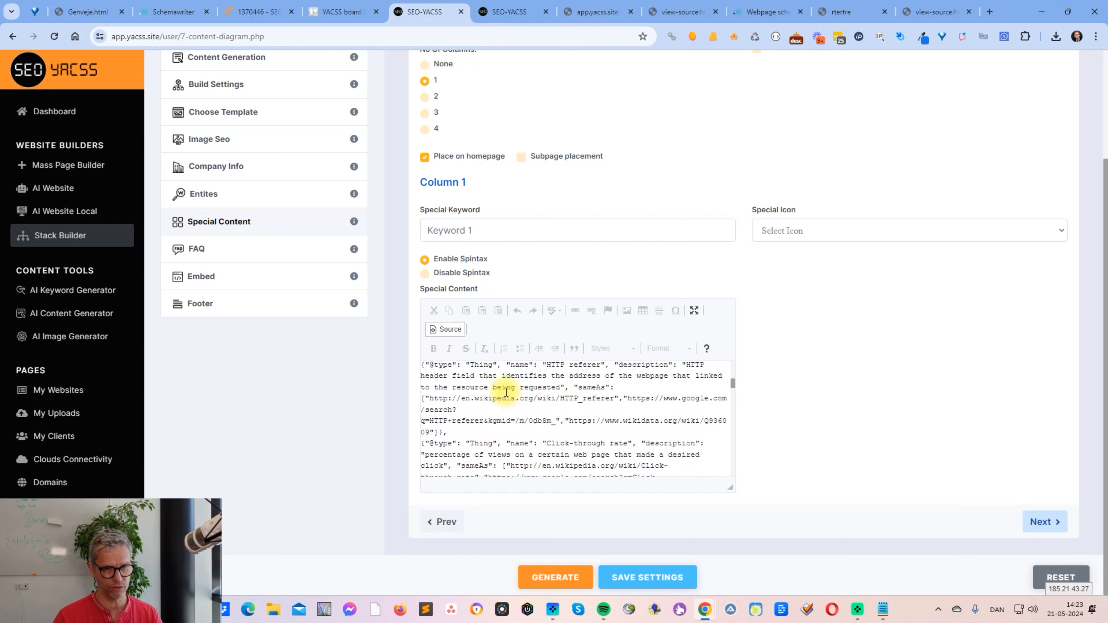
scroll(504, 388, up, 5)
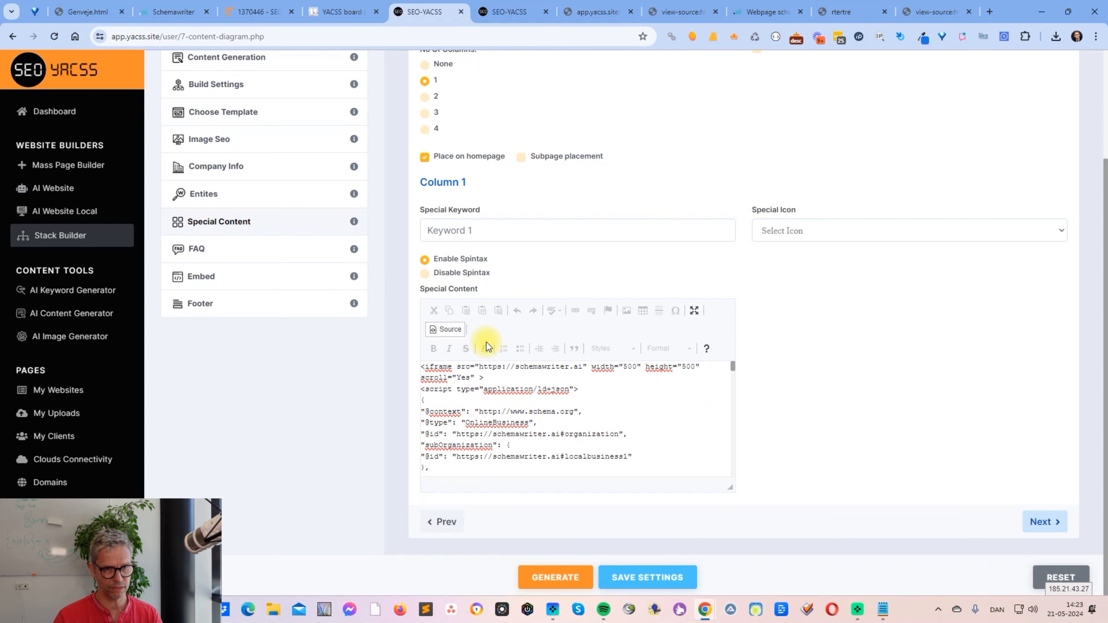
click(445, 330)
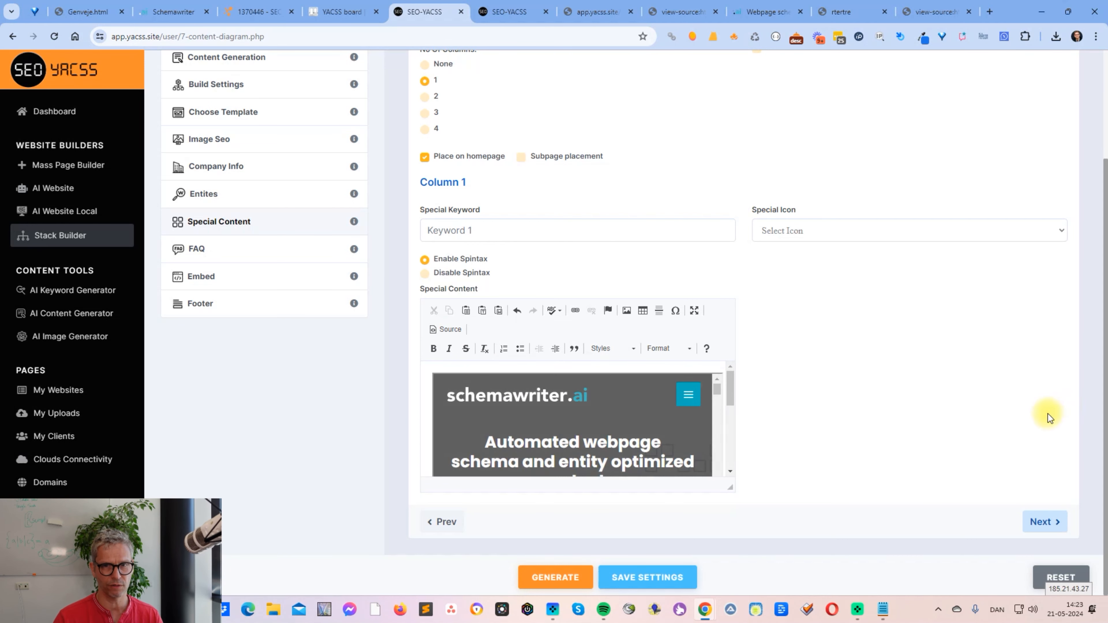
drag(730, 390, 728, 465)
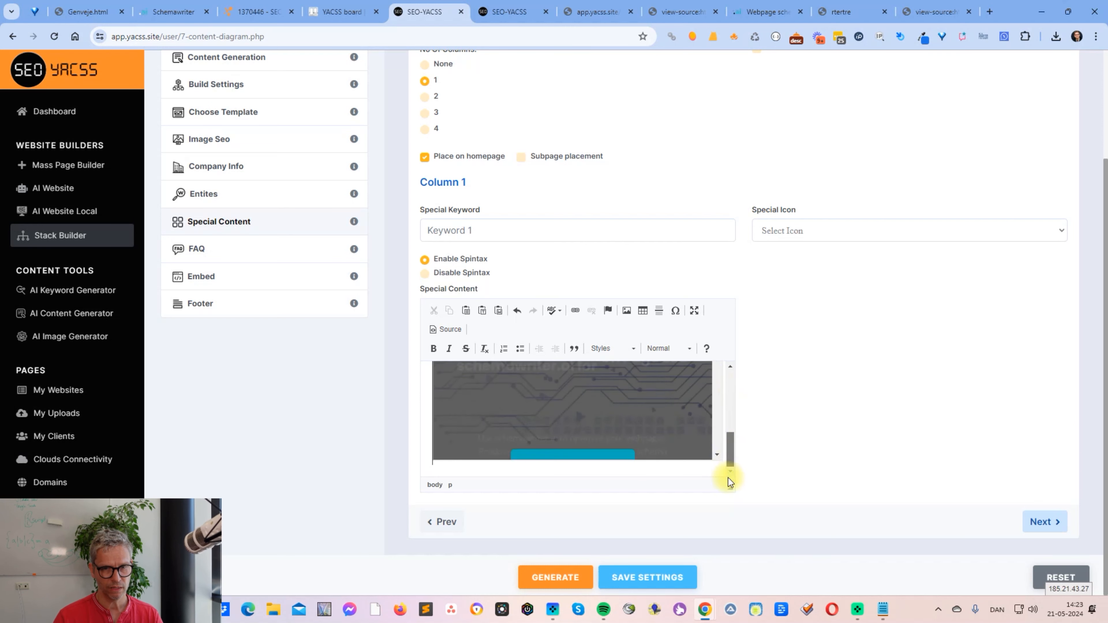
- Turn off the webpage, Local Business and Product schema in the build settings and generate the stack
scroll(804, 434, up, 3)
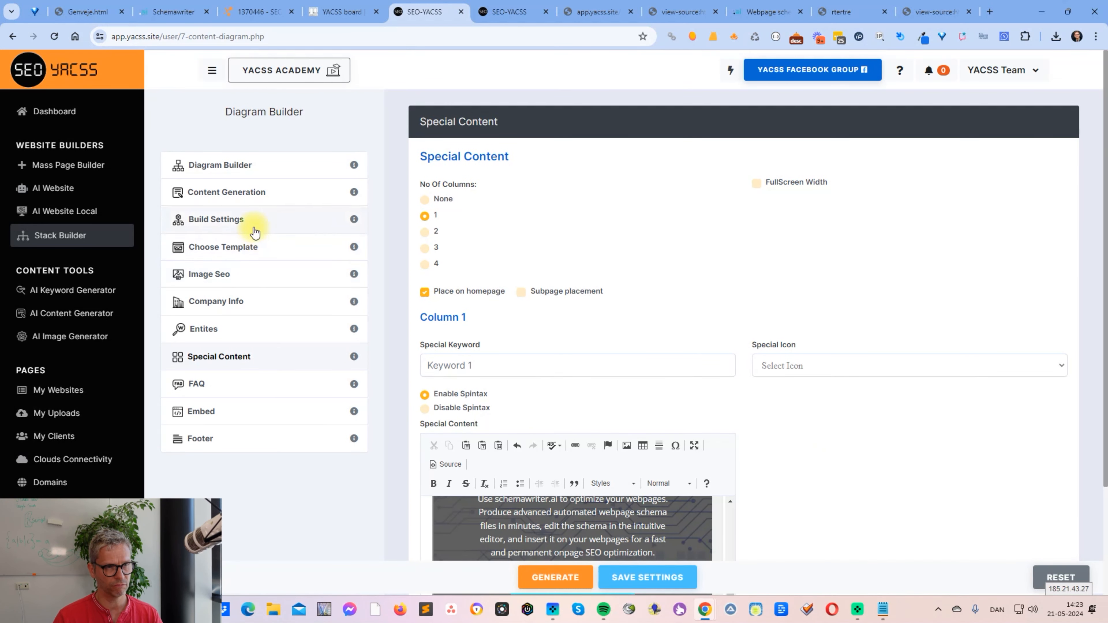
click(258, 219)
scroll(863, 312, down, 5)
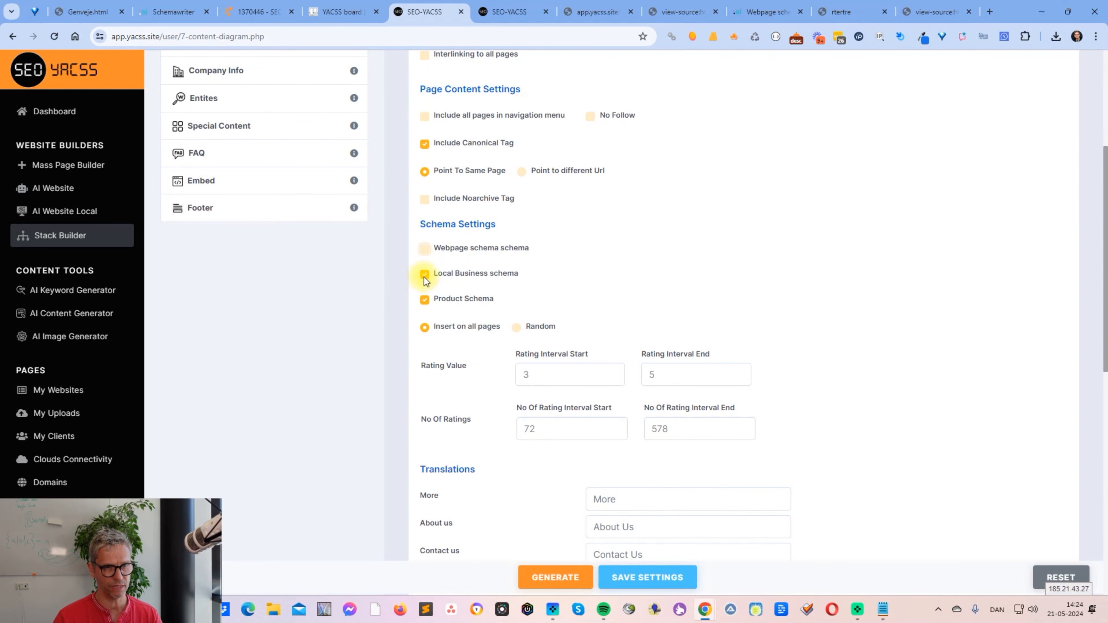
click(424, 300)
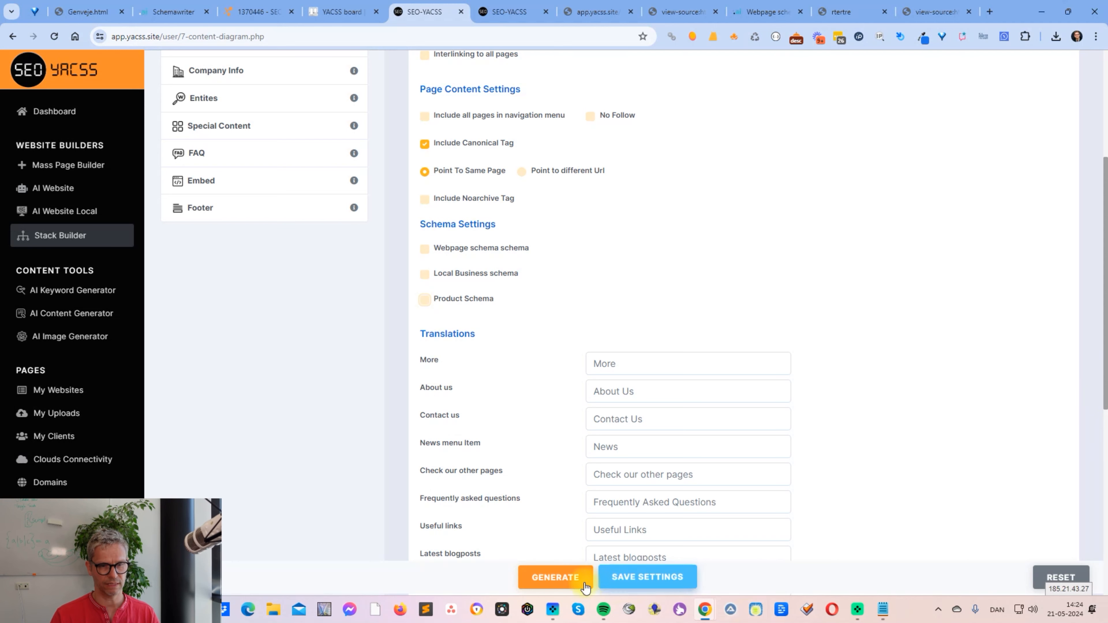
click(552, 577)
click(547, 352)
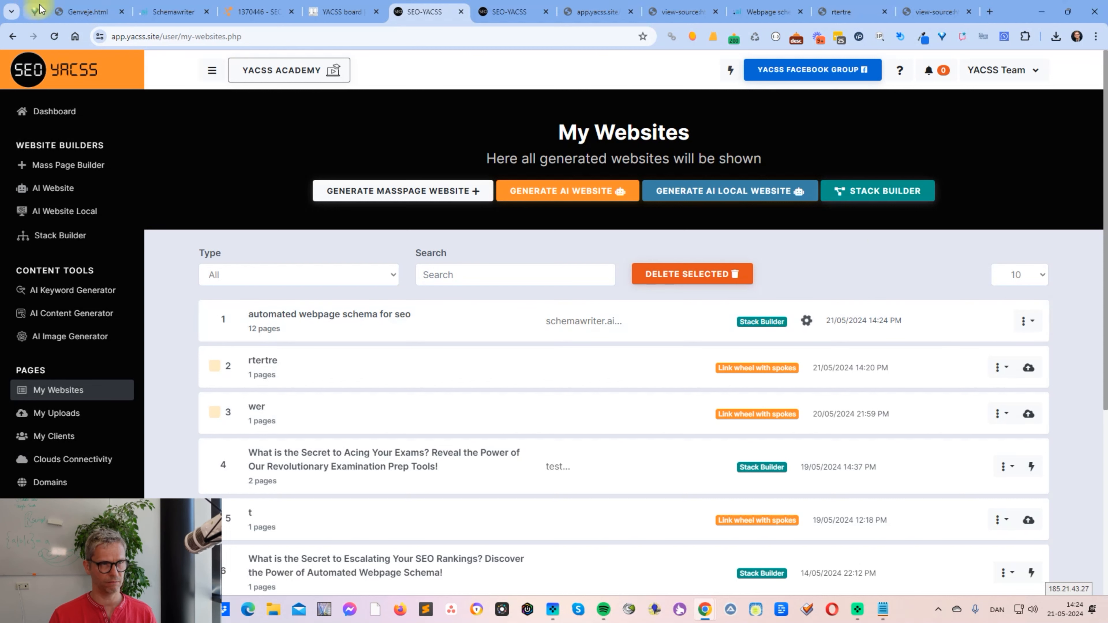
- Switch to Schemawriter and examine the entity spintax in the iframe's Keywords field
click(183, 14)
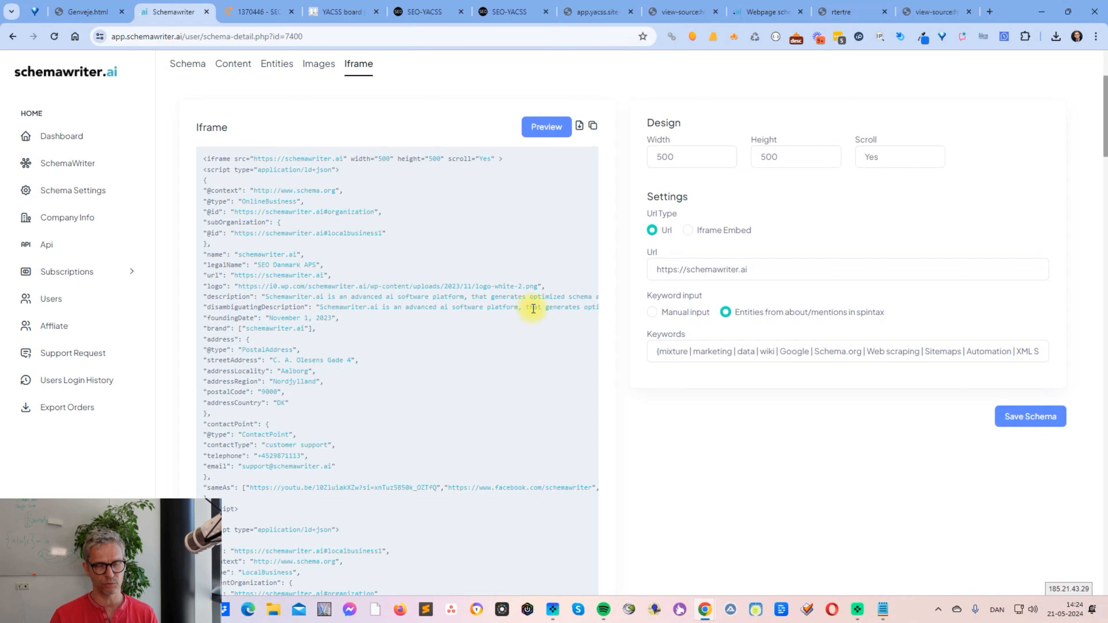
click(742, 354)
drag(693, 352, 1008, 345)
- Return to SEO-YACSS, export the newly generated stack's URLs as a CSV file and open it in Excel
click(443, 11)
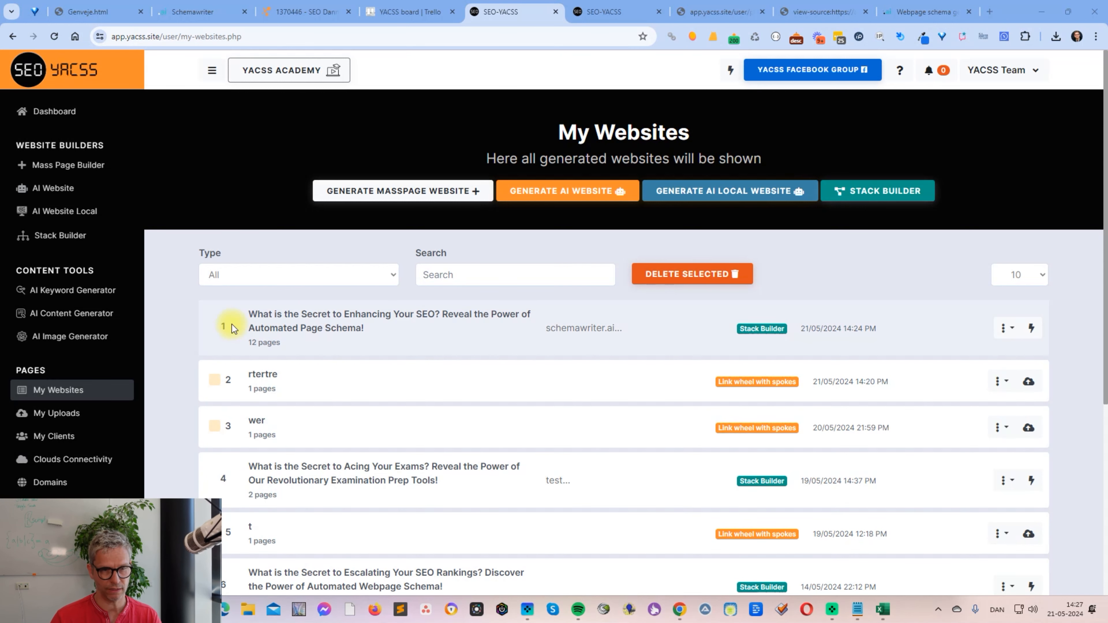
click(1006, 328)
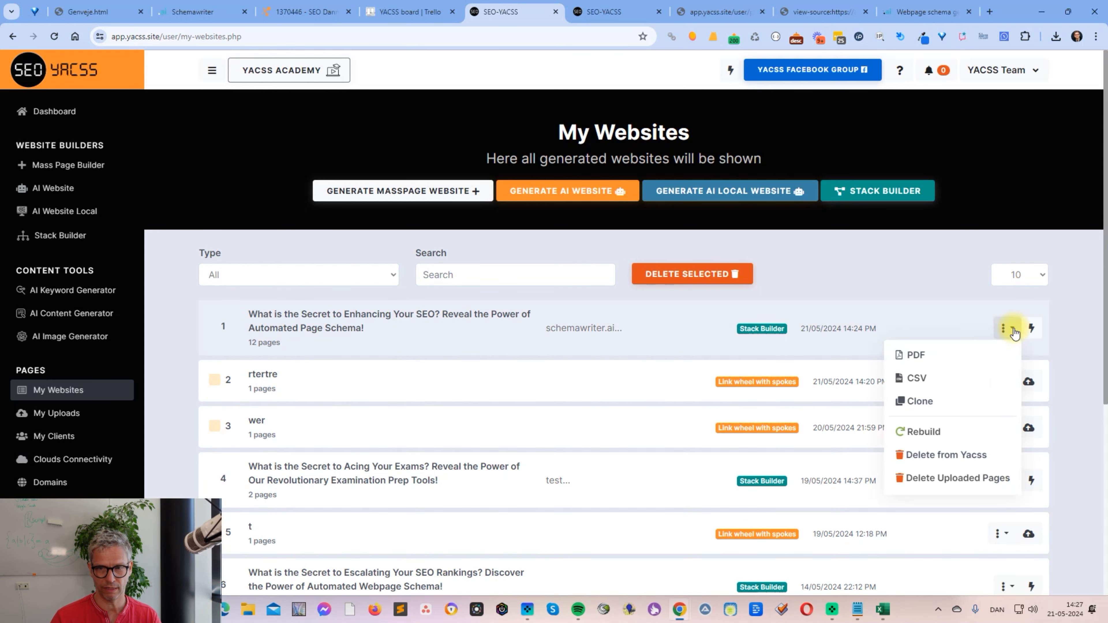
click(918, 378)
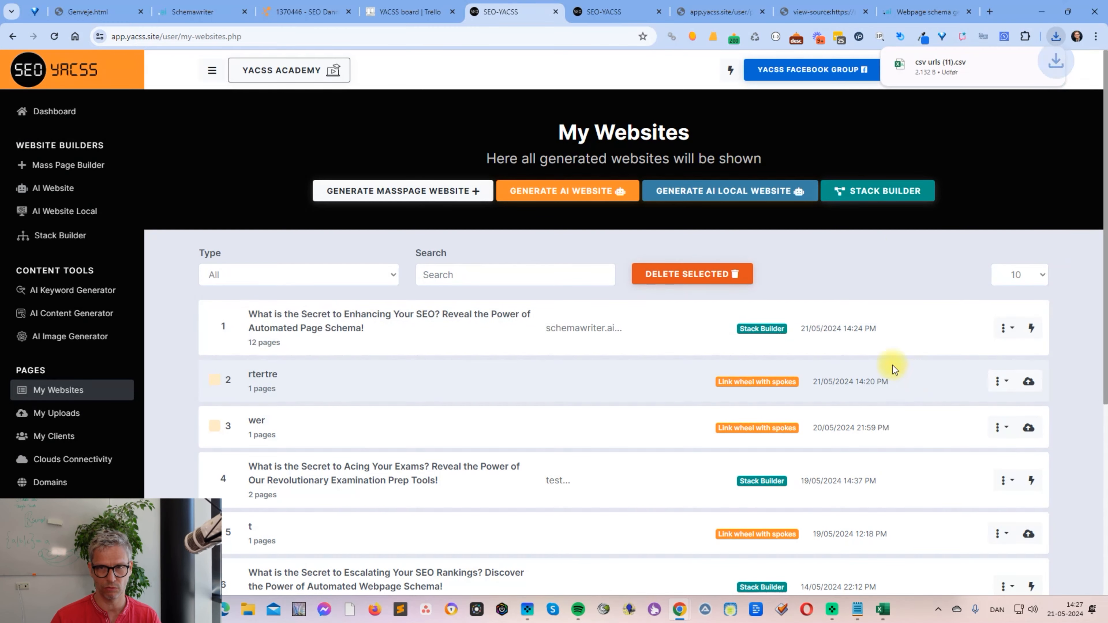
click(933, 65)
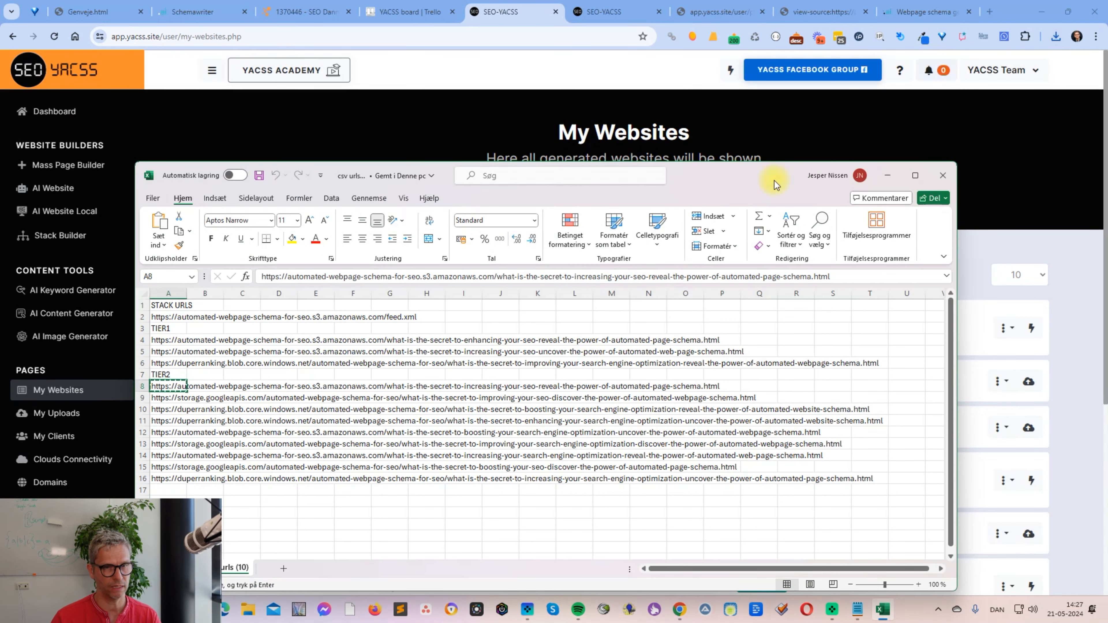
drag(758, 176, 878, 90)
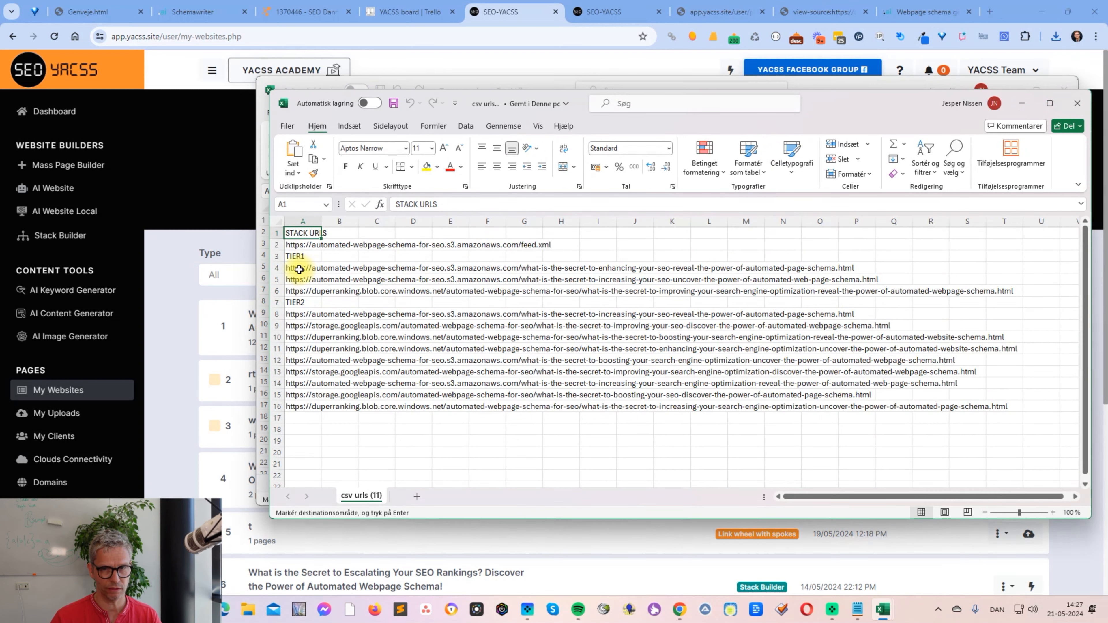
- Copy the first Tier 1 URL from cell A4 and open it in a new browser tab
click(300, 269)
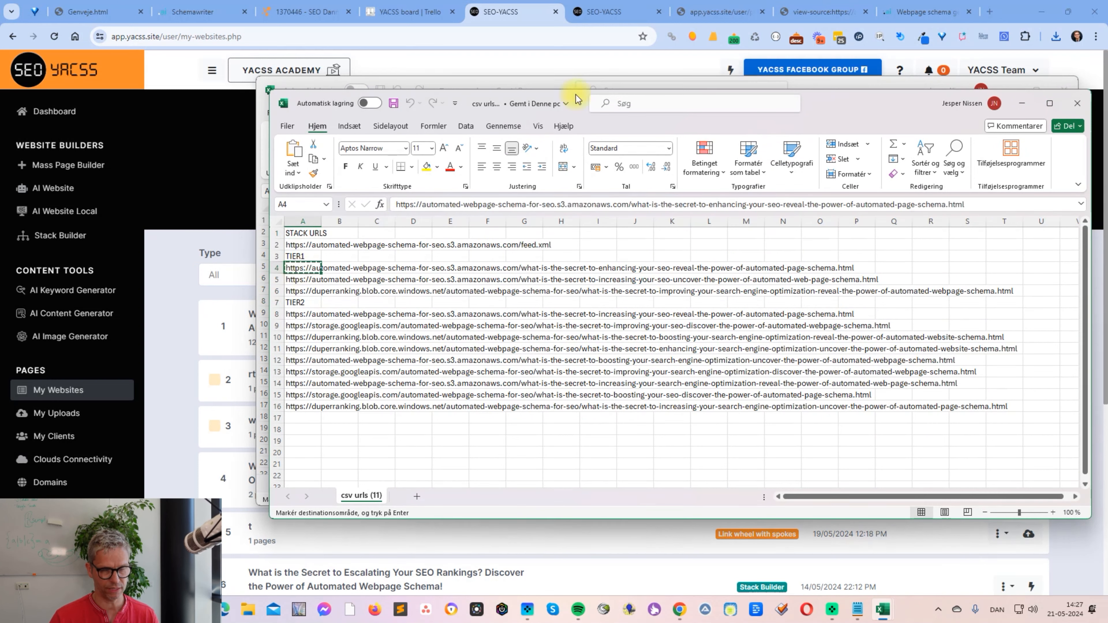
click(988, 12)
key(ctrl+v)
key(Return)
- Examine the published Tier 1 page, from its article text down to the embedded schemawriter.ai iframe
scroll(699, 331, down, 20)
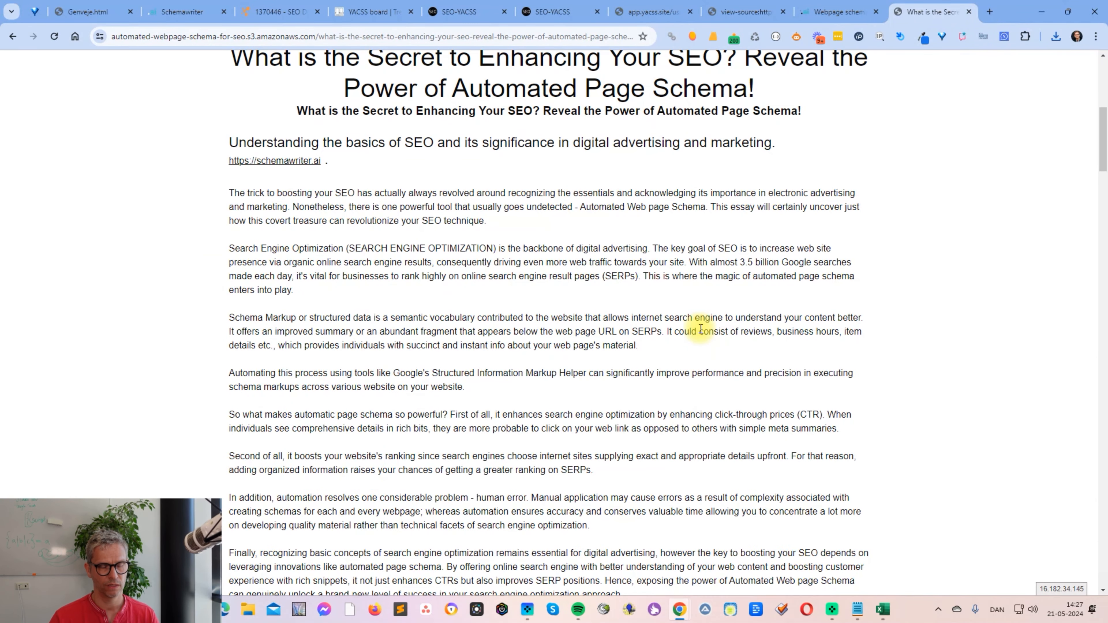
scroll(717, 318, down, 15)
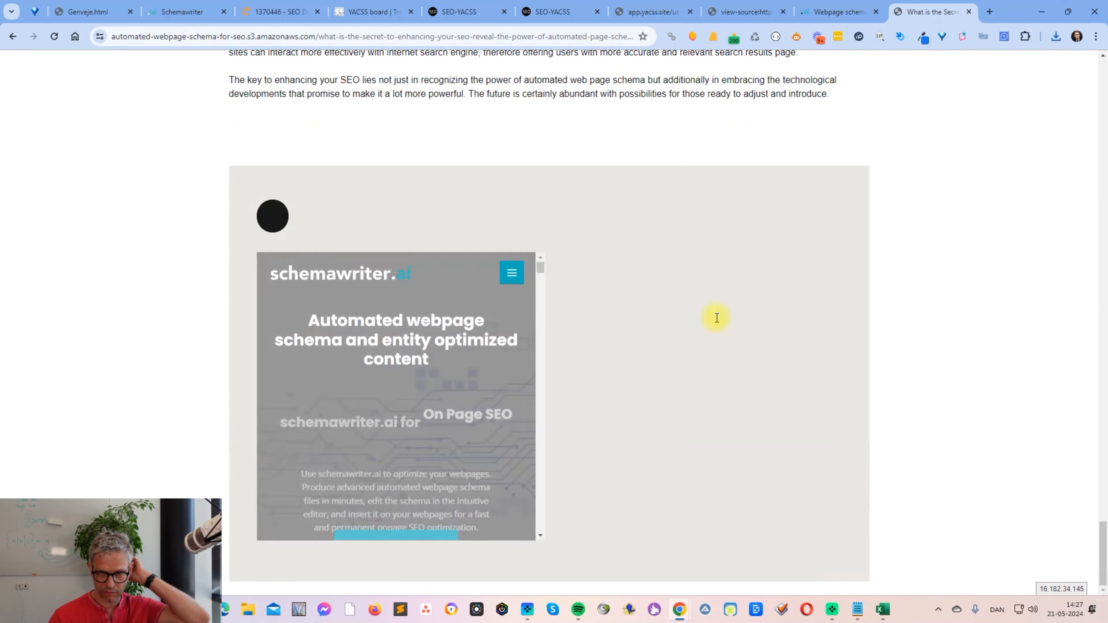
scroll(721, 298, up, 20)
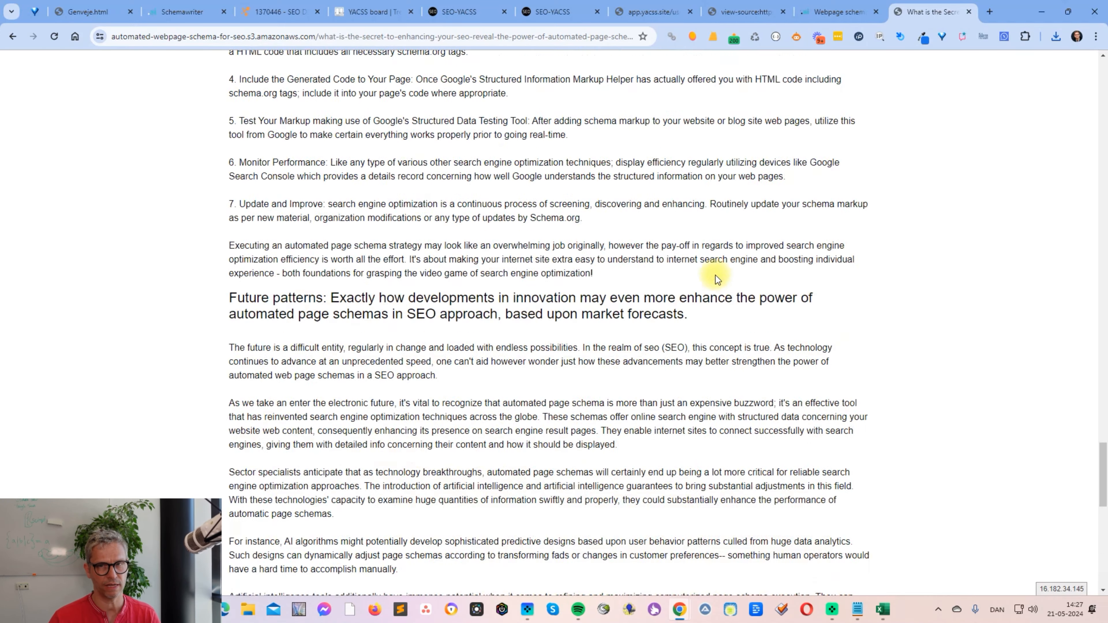
scroll(679, 232, down, 8)
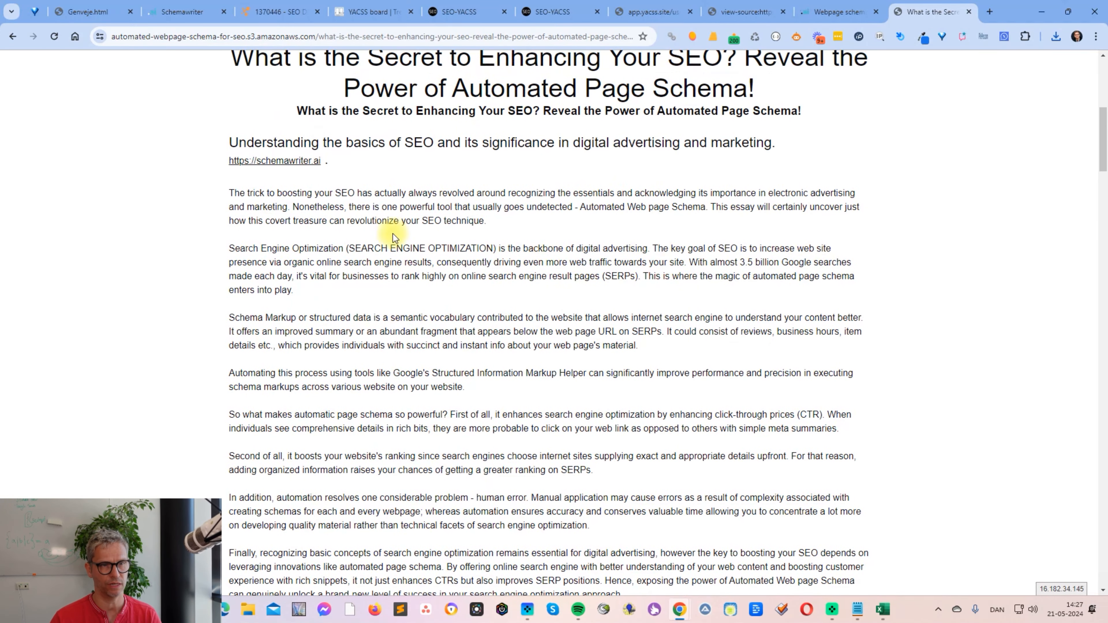
drag(330, 220, 432, 396)
scroll(696, 356, down, 5)
scroll(697, 355, down, 10)
scroll(698, 354, up, 20)
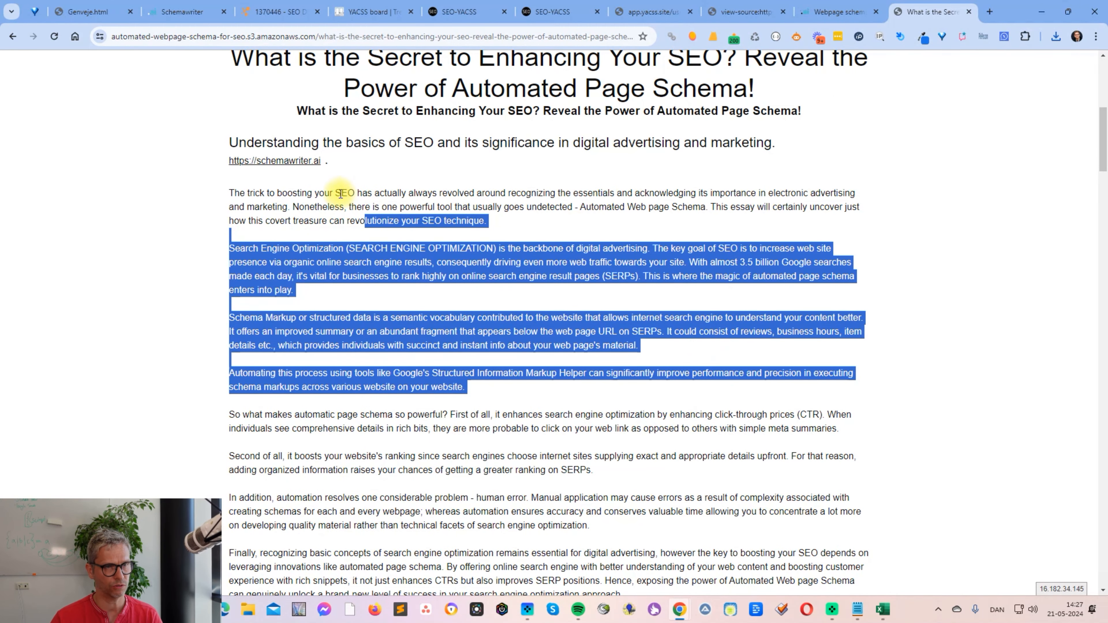
click(783, 253)
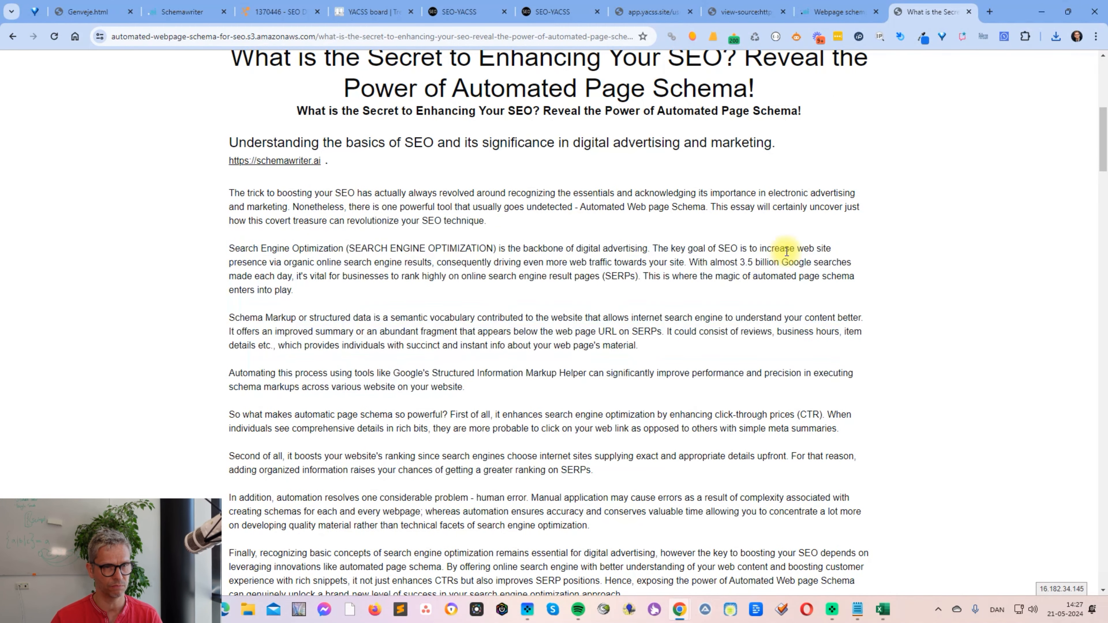
scroll(789, 260, down, 15)
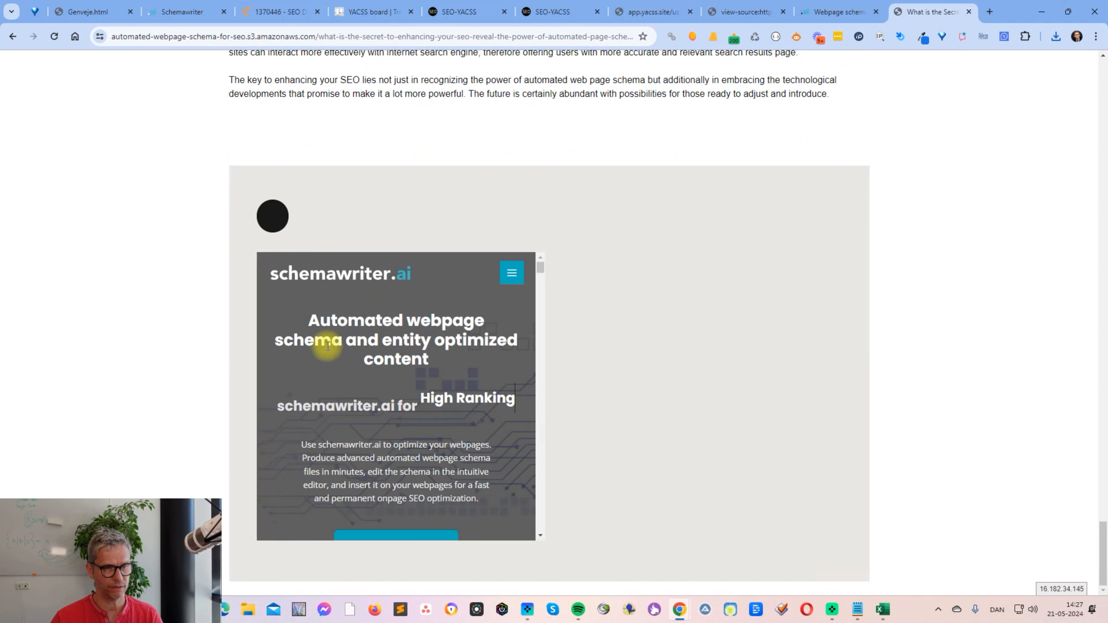
- Copy the published Tier 1 page's URL and open schema.org in a new browser tab
click(405, 36)
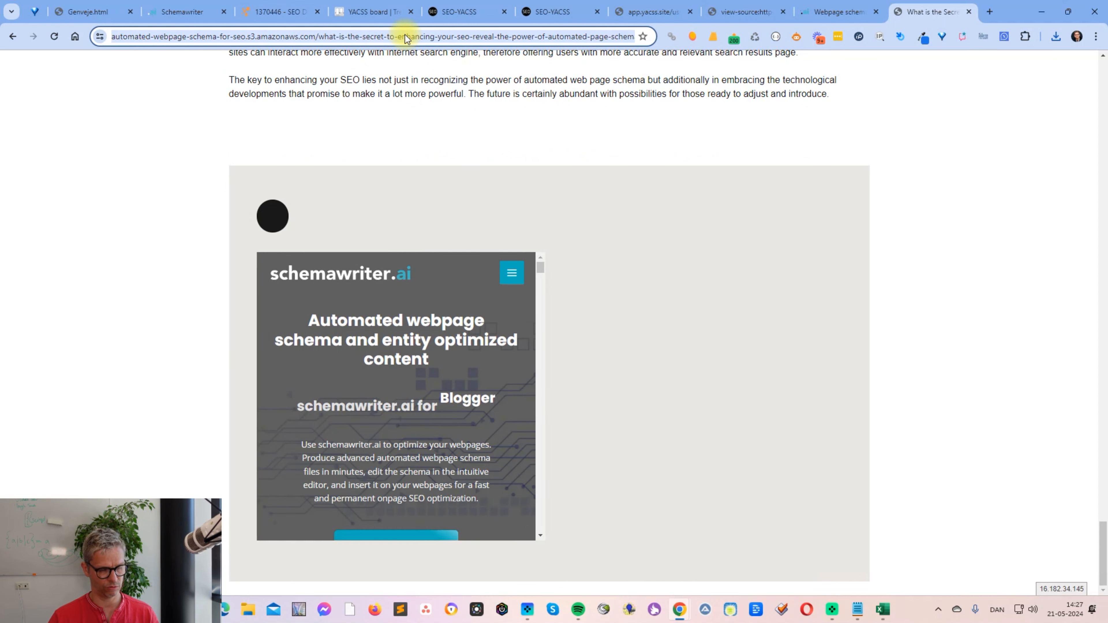
click(987, 12)
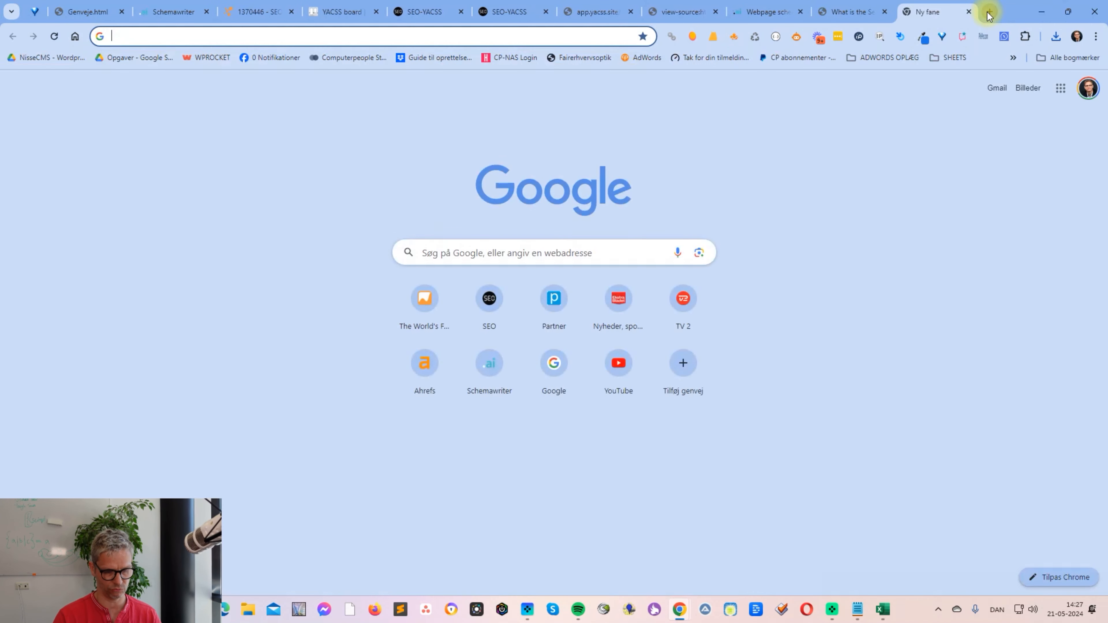
text(schmea)
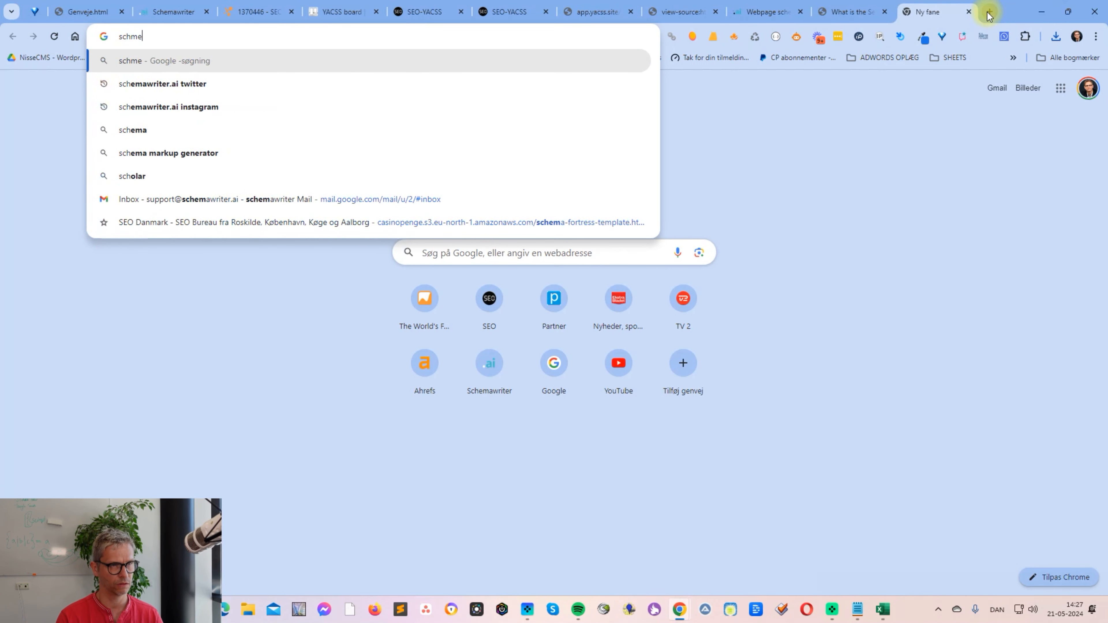
key(BackSpace)
key(BackSpace)
key(BackSpace)
text(ema)
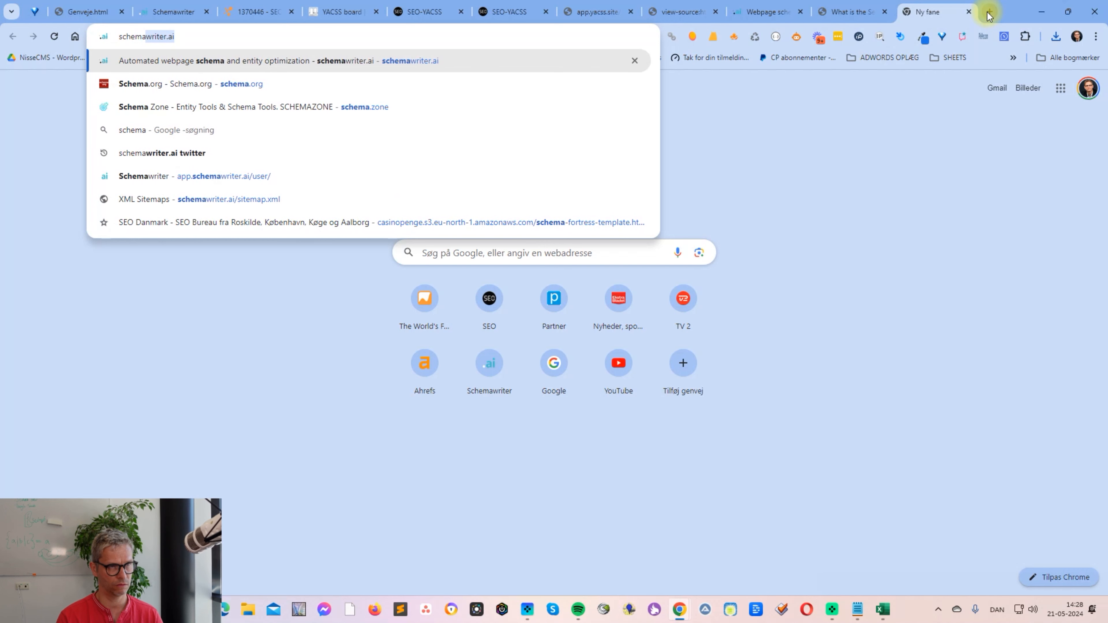
text(.org)
key(Return)
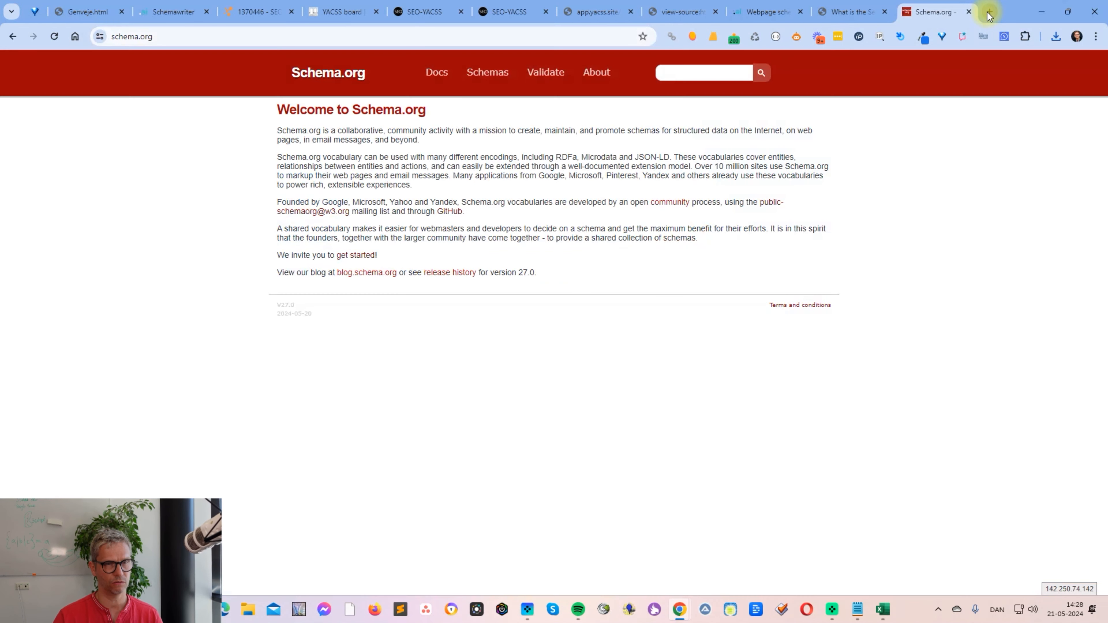
- Open the Schema.org validator and run a structured data test on the copied Tier 1 page URL
click(544, 73)
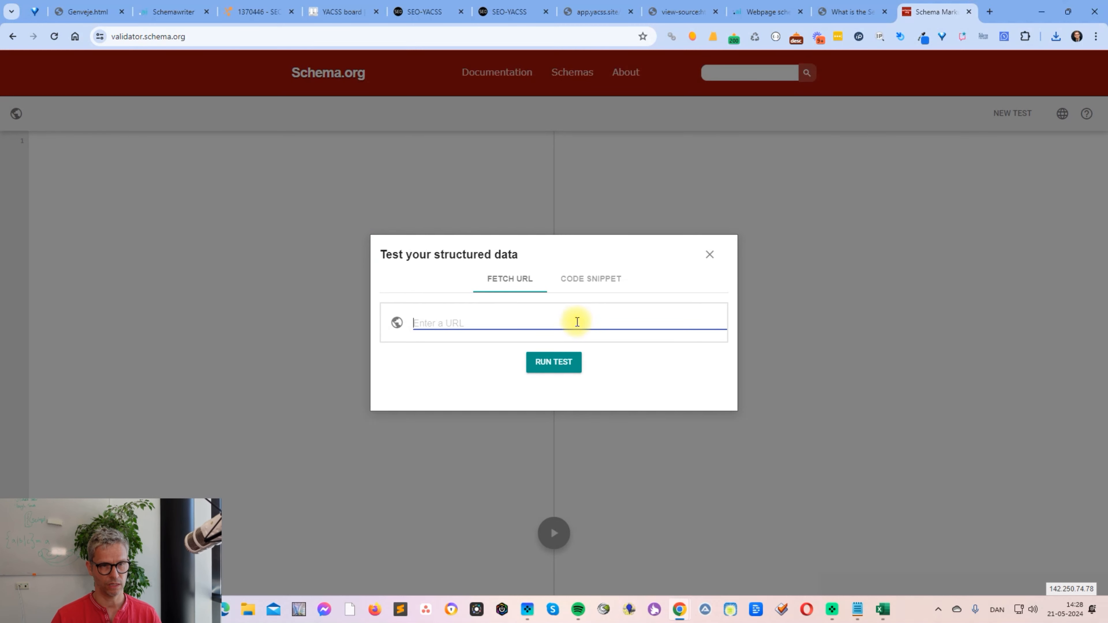
text(https://automated-webpage-schema-for-seo.s3.amazonaws.com/what-is-the-secret-to-enhancing-your-seo-reveal-the-power-of-automated-page-schema.html)
click(569, 365)
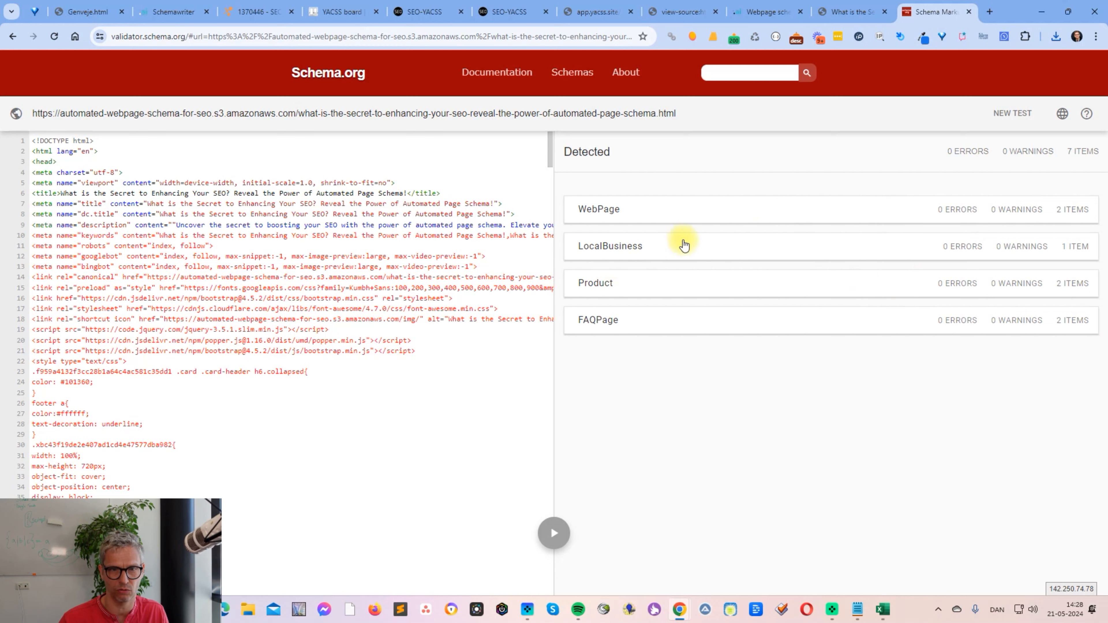
- Examine both detected WebPage items in the validator and compare them with the iframe on the published page
click(761, 205)
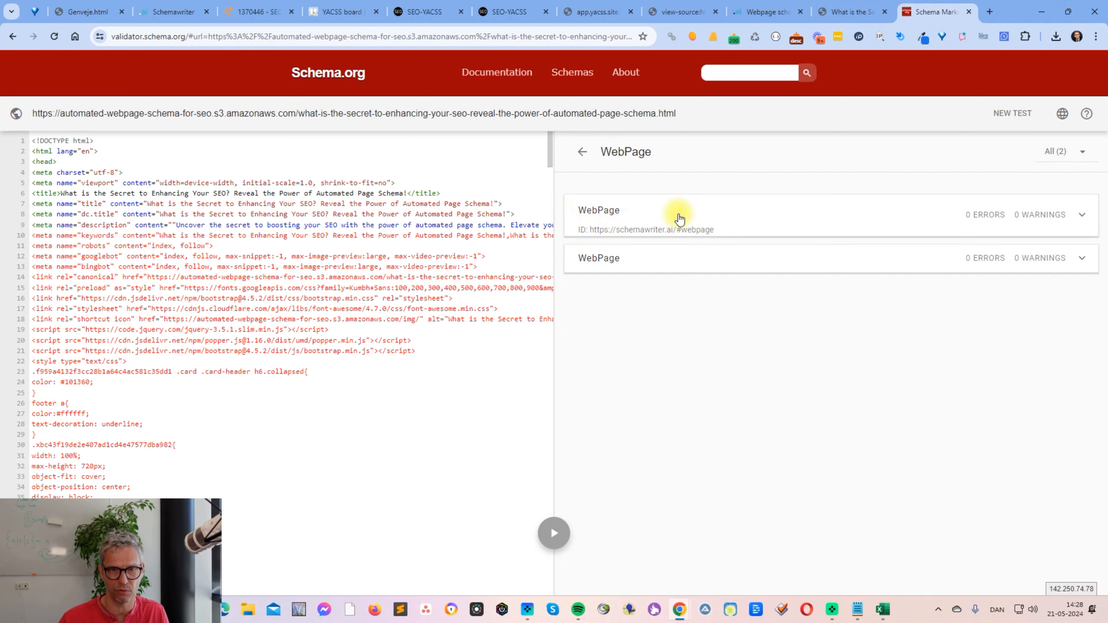
click(701, 217)
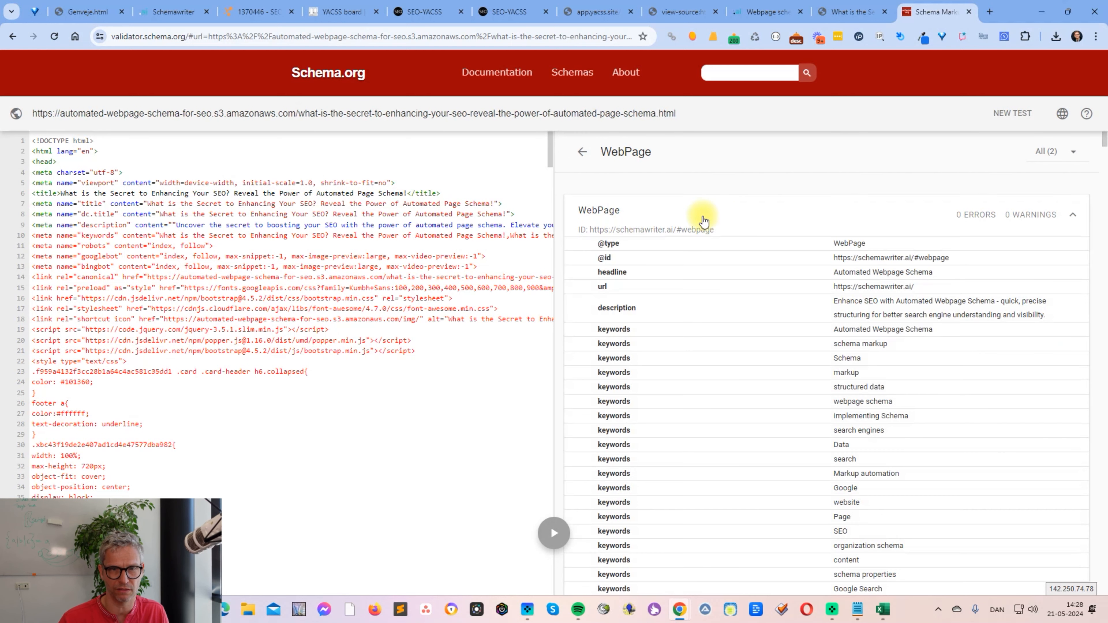
click(863, 18)
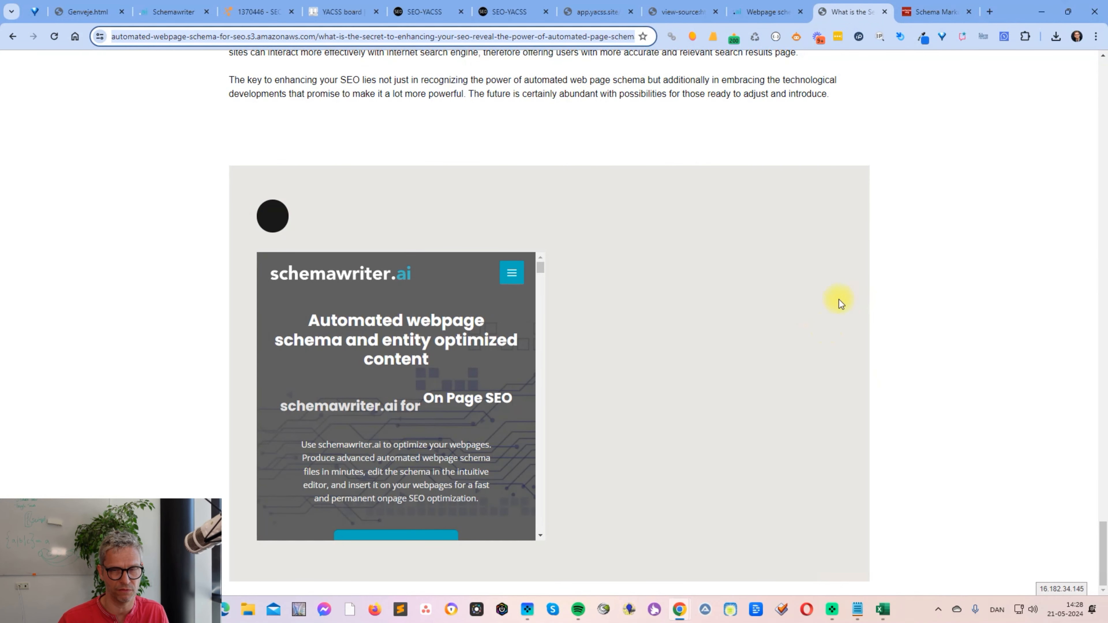
click(934, 11)
click(622, 218)
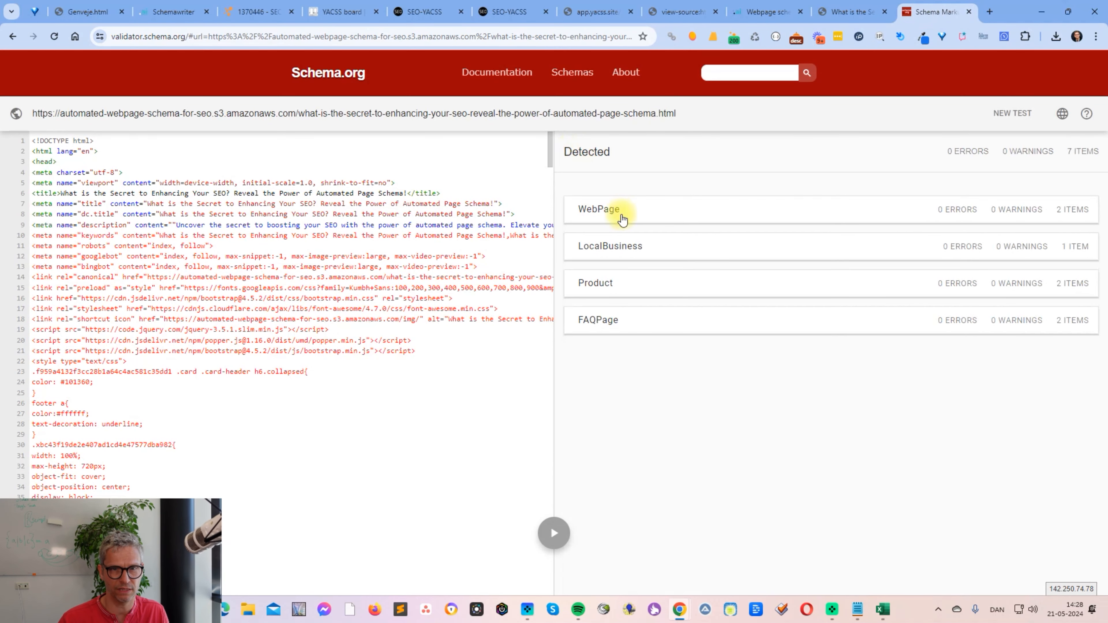
click(624, 216)
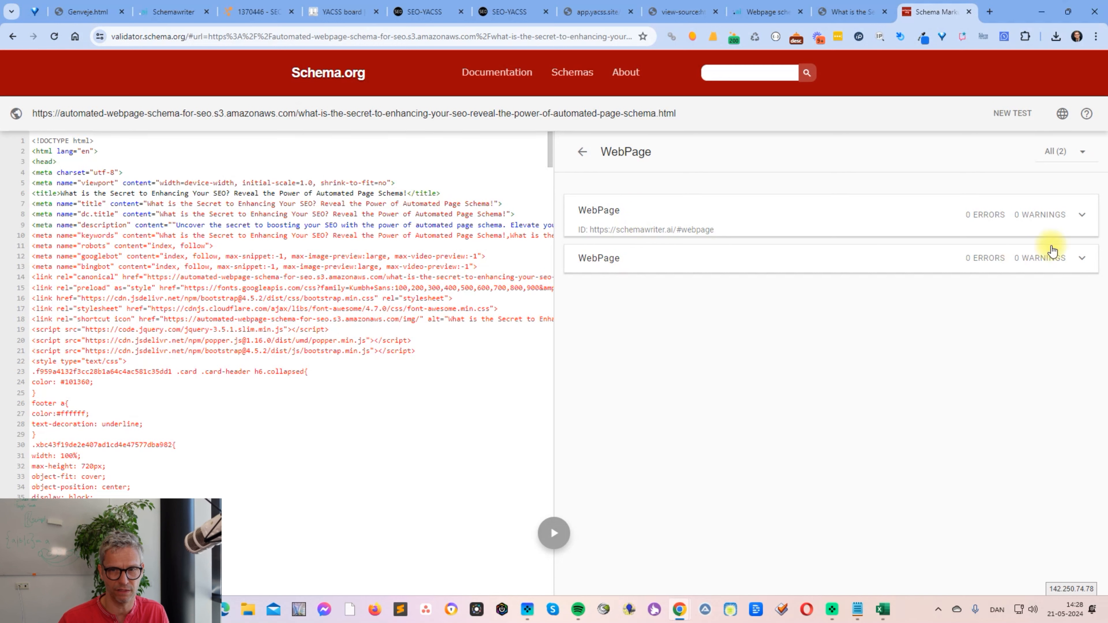
click(1081, 260)
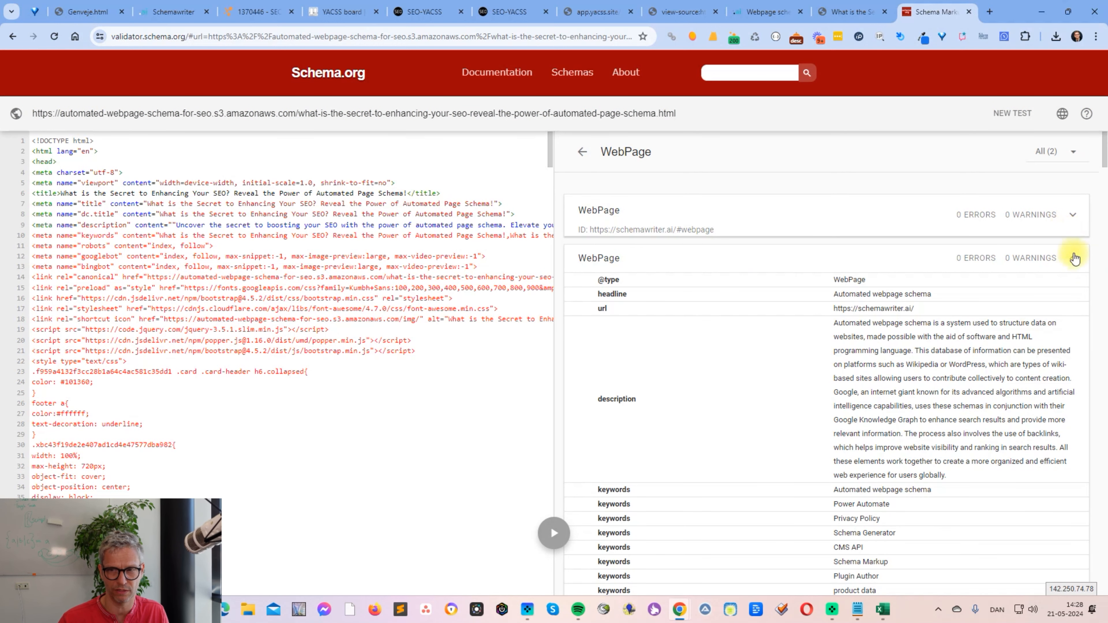
click(1074, 258)
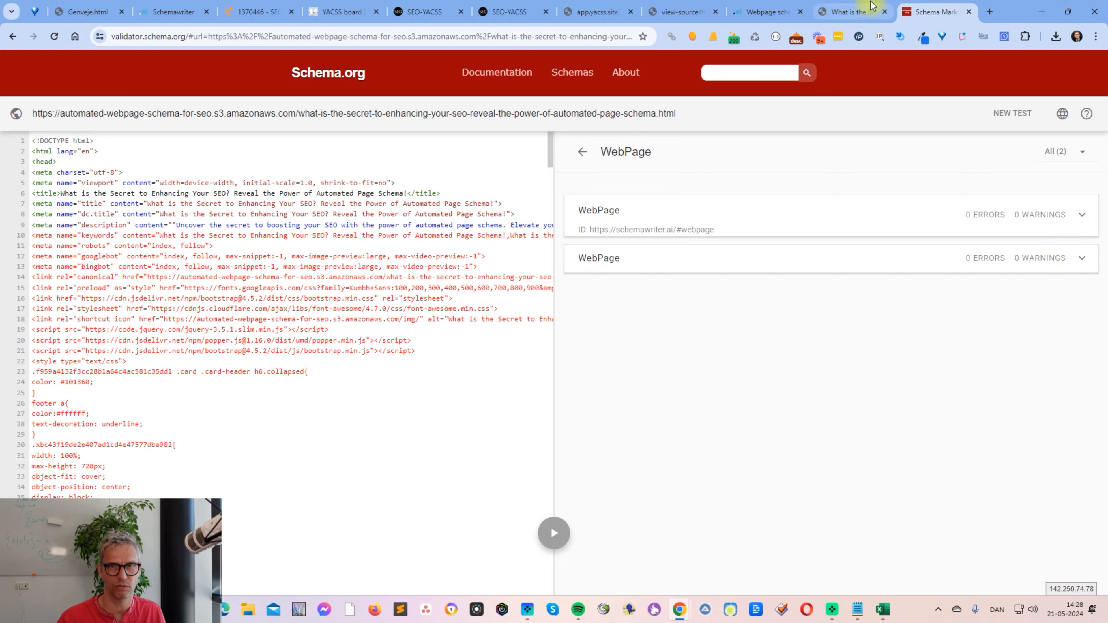
- Revisit the published page's iframe and review the second WebPage item, plus the first item's keywords and author data
click(853, 17)
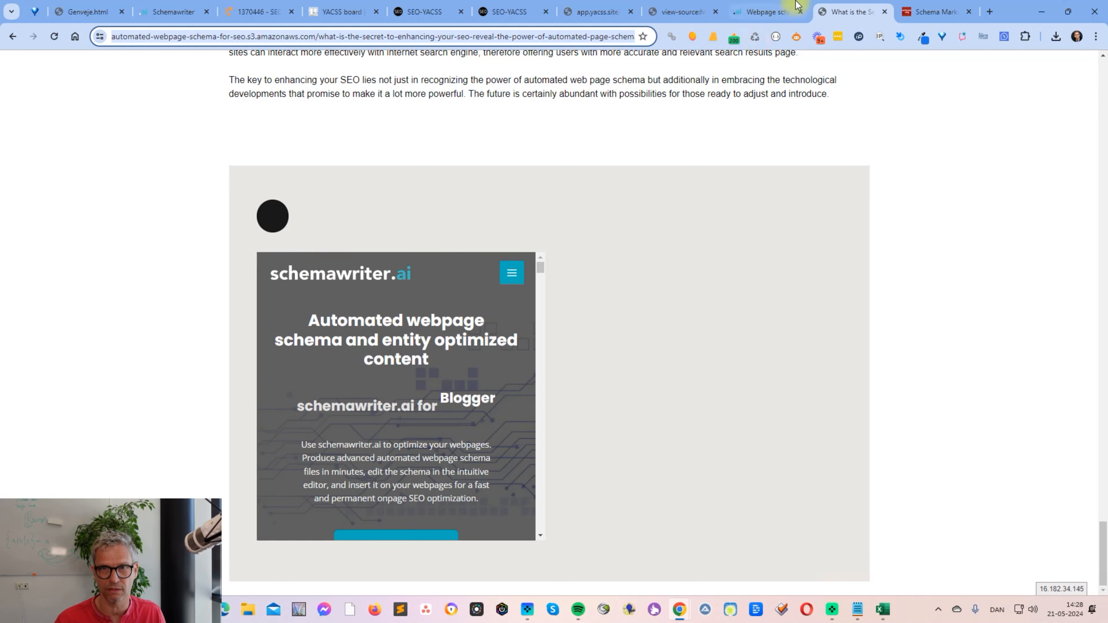
click(940, 17)
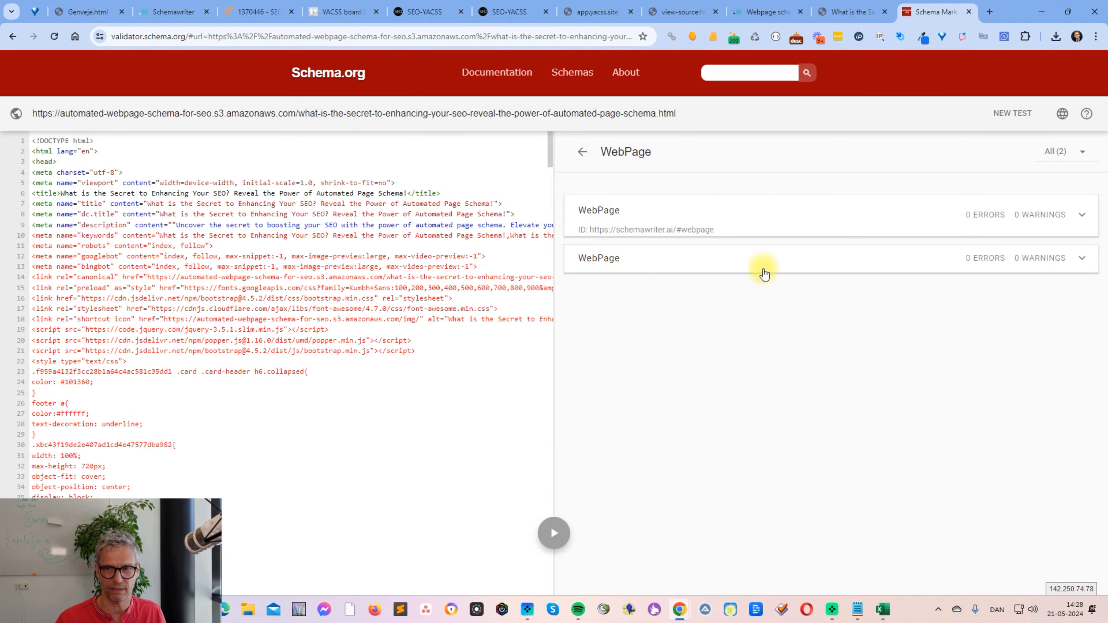
click(1078, 261)
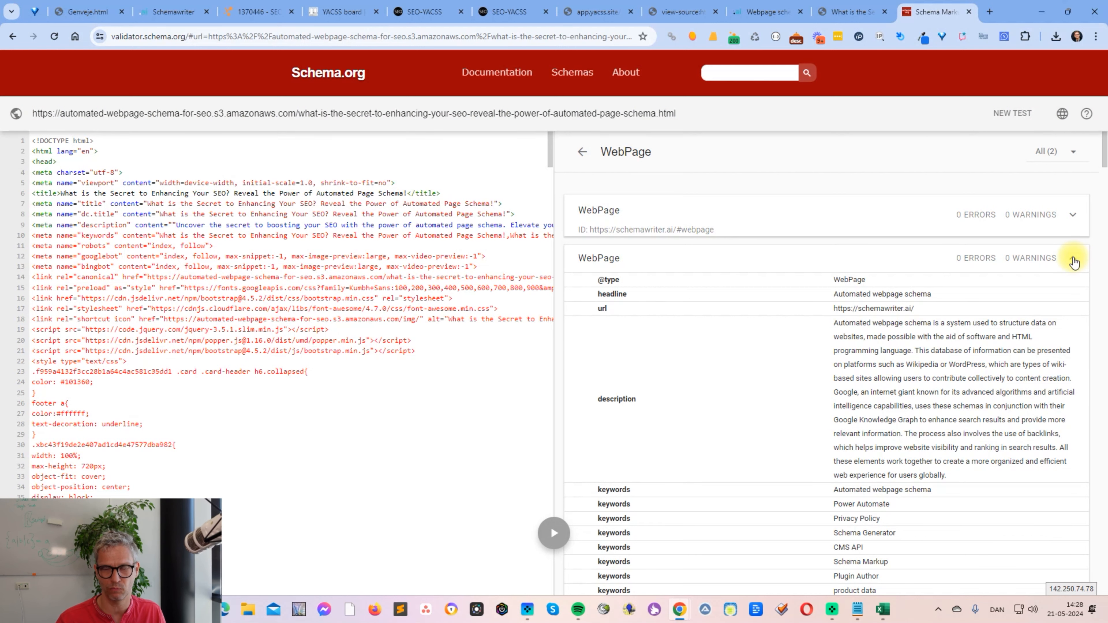
click(1074, 262)
click(729, 227)
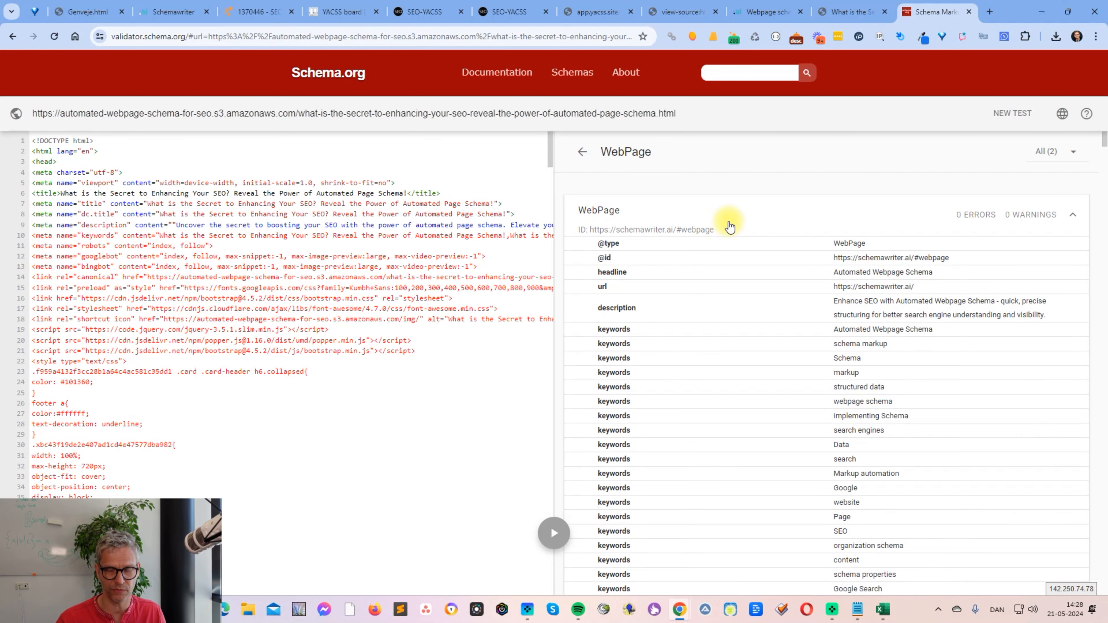
scroll(904, 316, down, 10)
scroll(904, 315, down, 10)
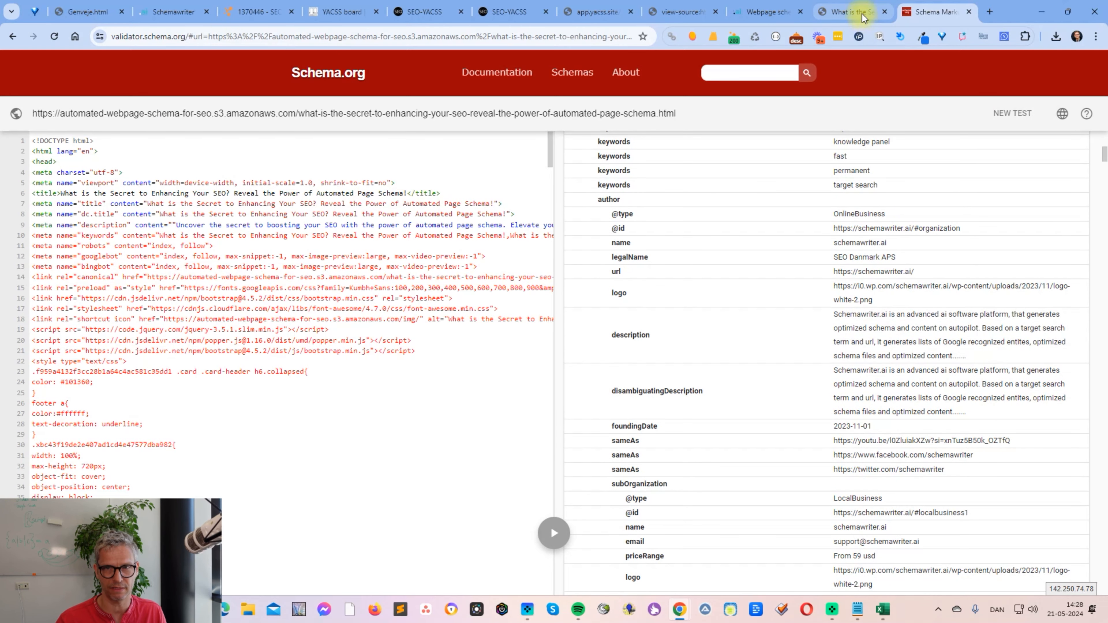
- Check Schemawriter's iframe code and examine the author, subOrganization and knowsAbout entities in the validator's first WebPage item
click(169, 18)
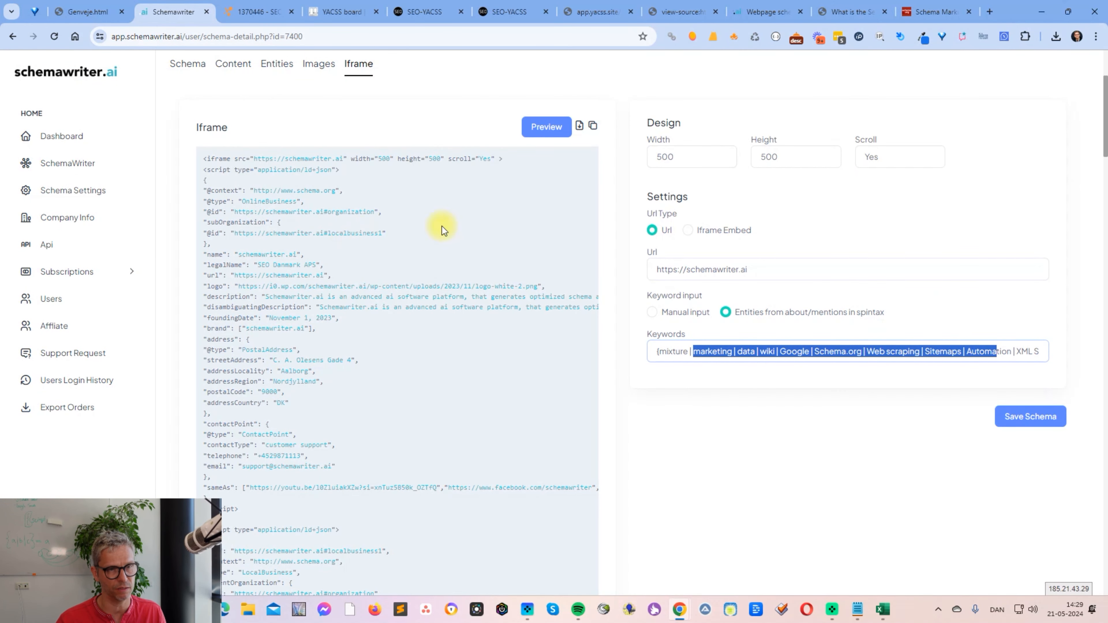
click(947, 17)
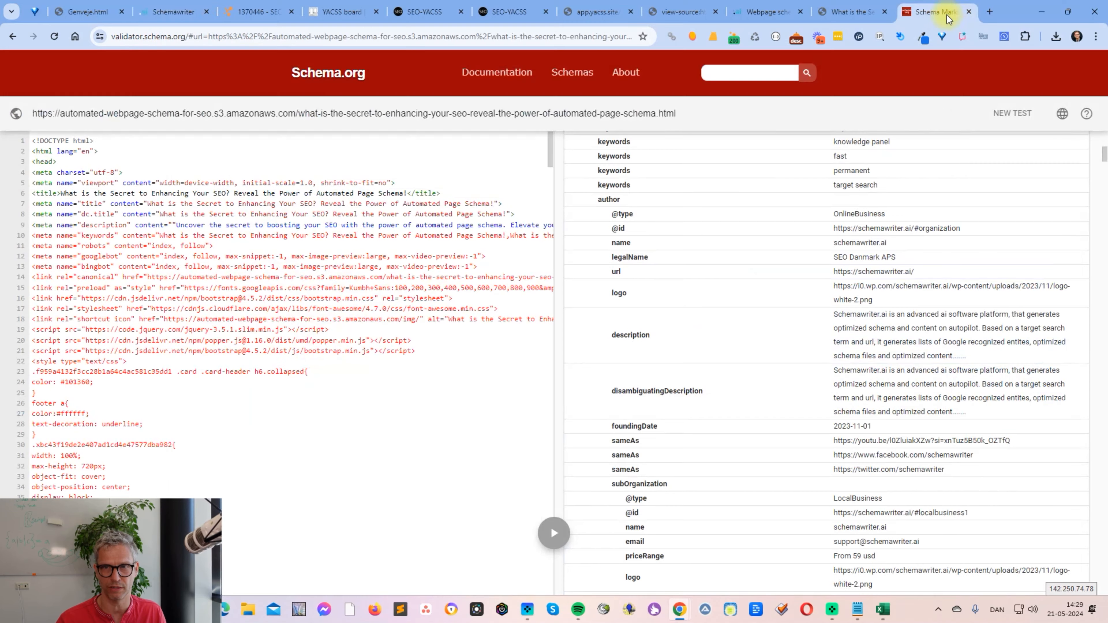
scroll(969, 246, down, 1)
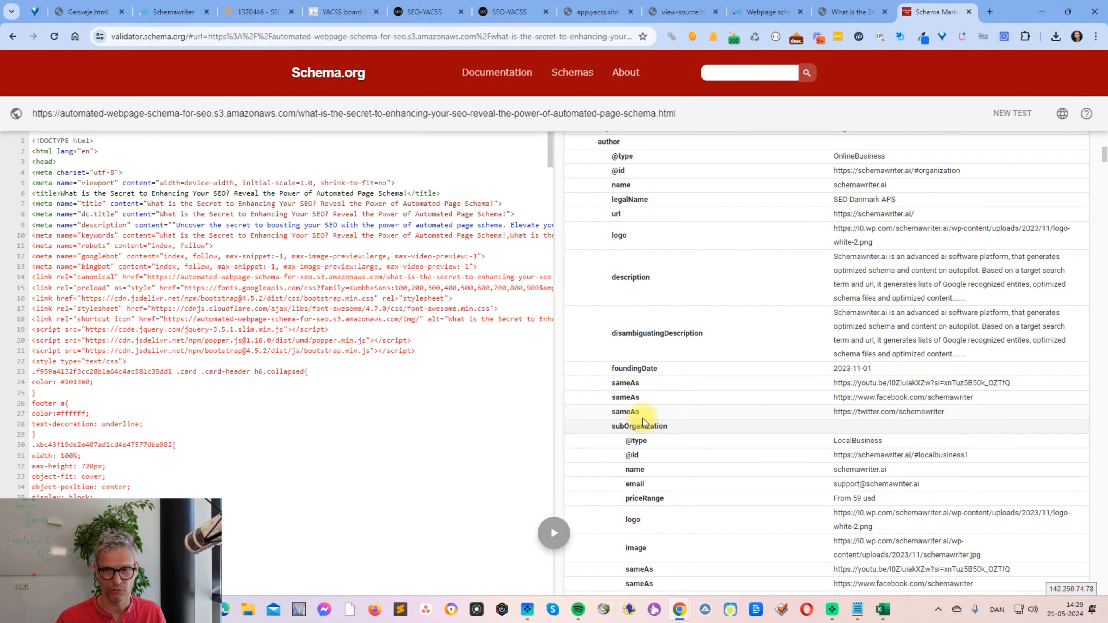
scroll(842, 252, down, 5)
scroll(842, 252, down, 7)
scroll(848, 260, up, 4)
scroll(848, 260, down, 8)
scroll(835, 267, down, 15)
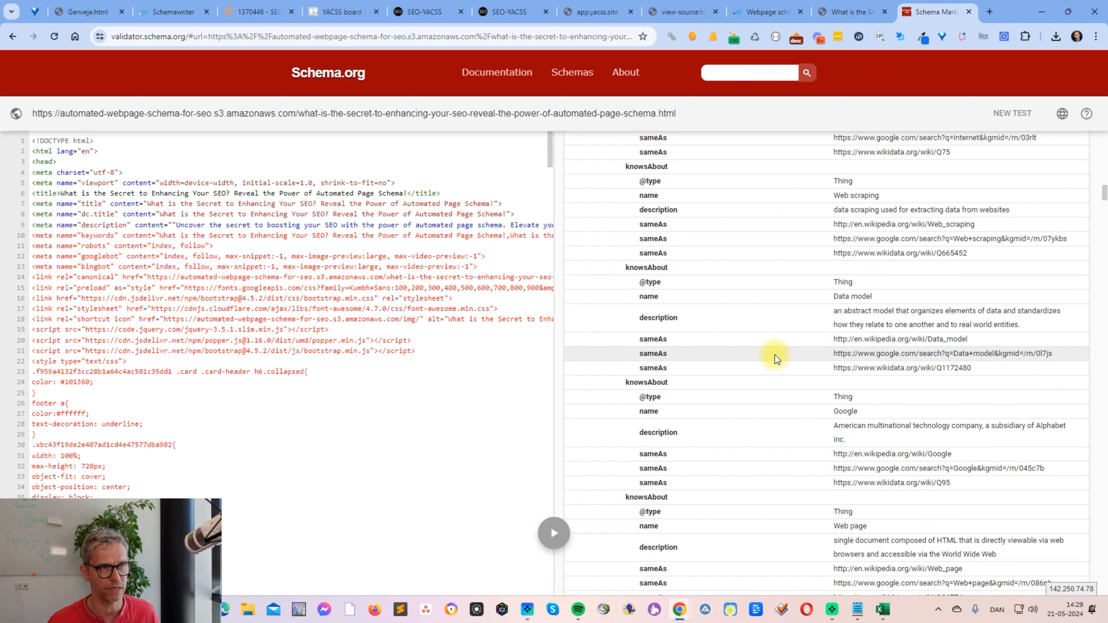
mouse_move(368, 6)
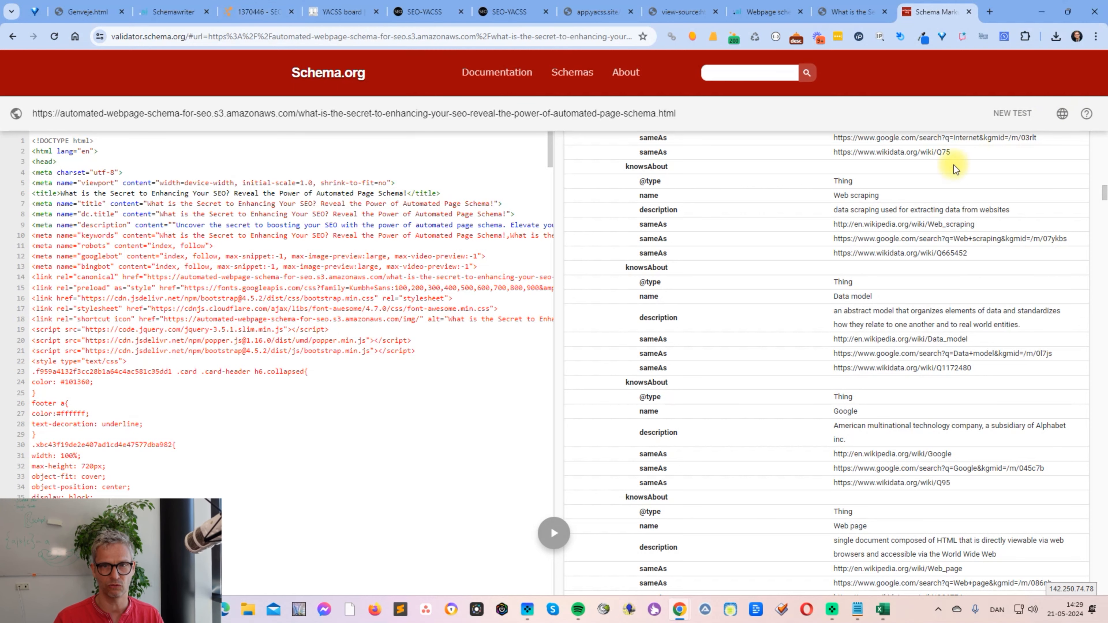
scroll(947, 163, up, 15)
- View the published page from its beginning and switch to SEO-YACSS to open the 7 Content stack in Mass Page Builder
click(887, 8)
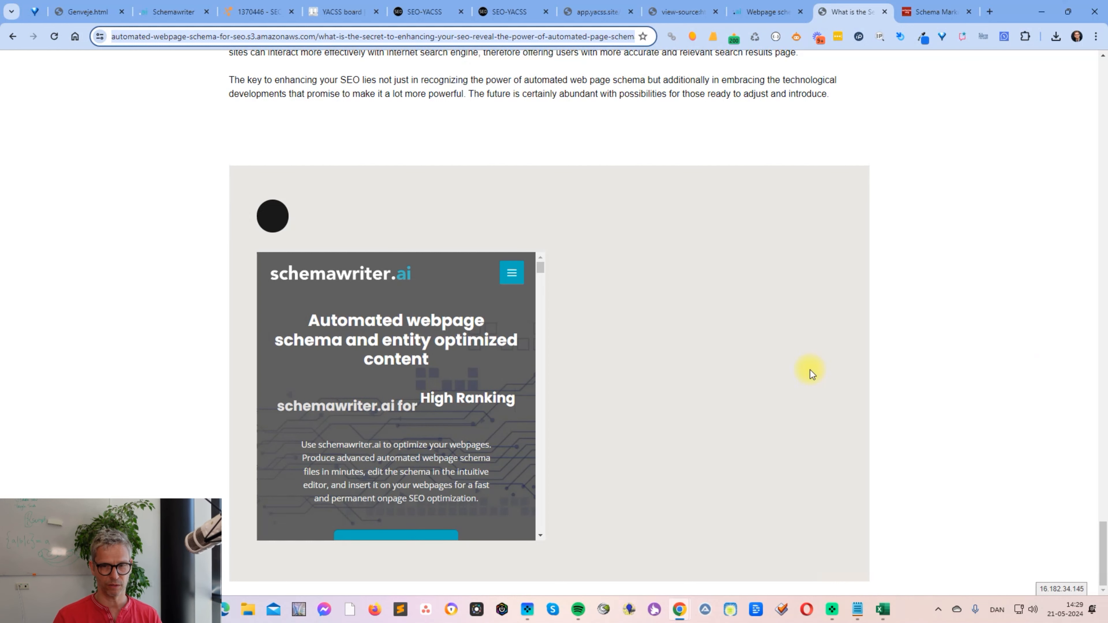
key(Home)
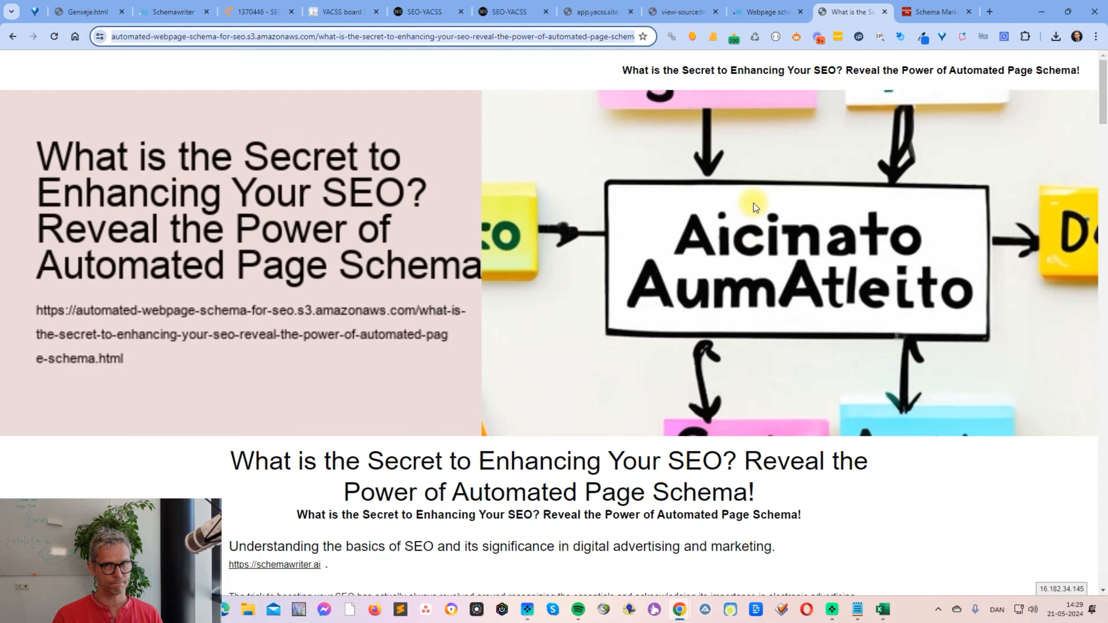
click(421, 13)
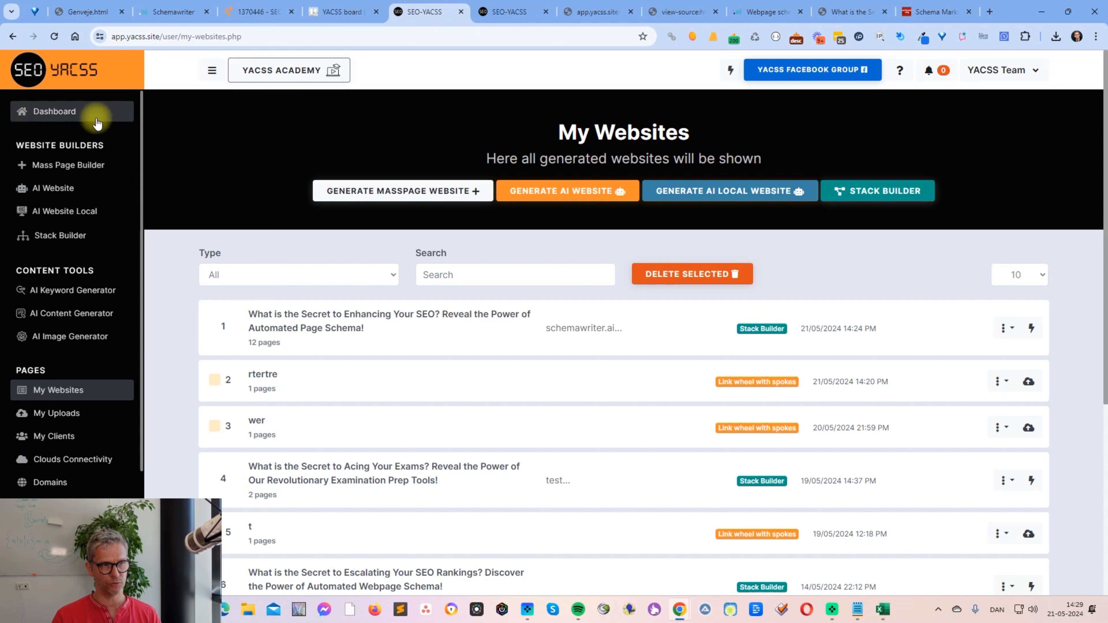
click(66, 168)
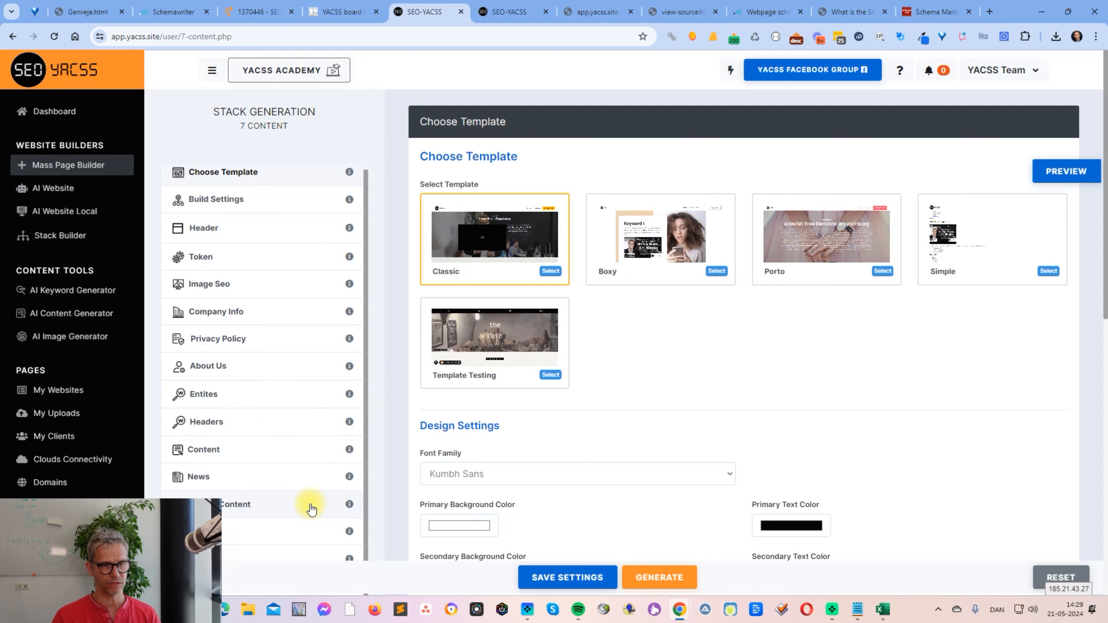
- Set Special Content to one column and show its content editor in source mode
click(294, 515)
click(425, 216)
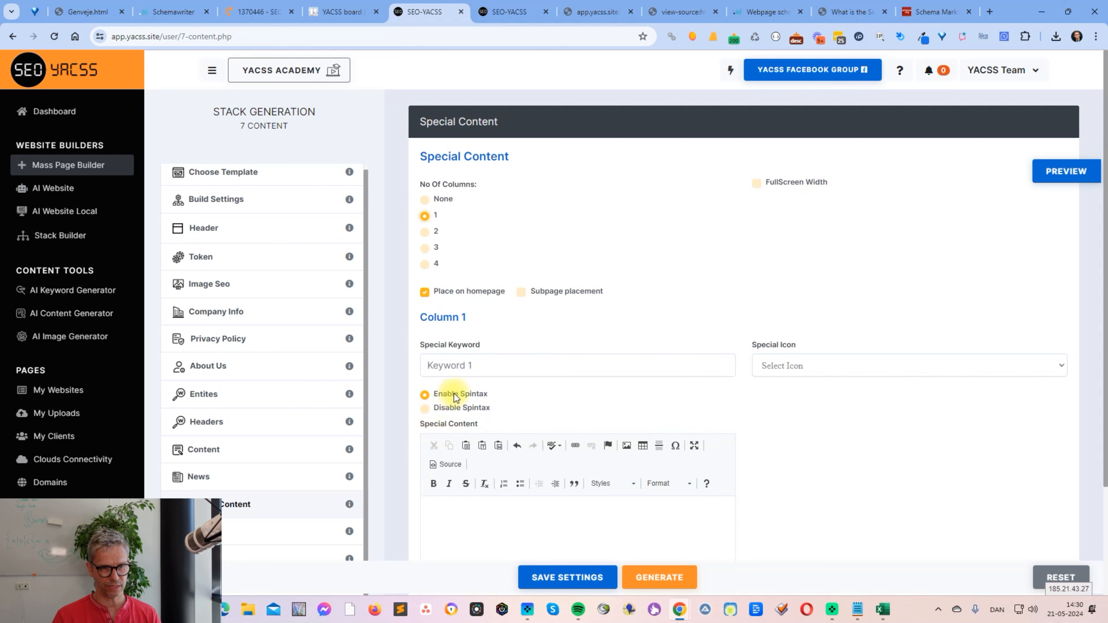
click(446, 464)
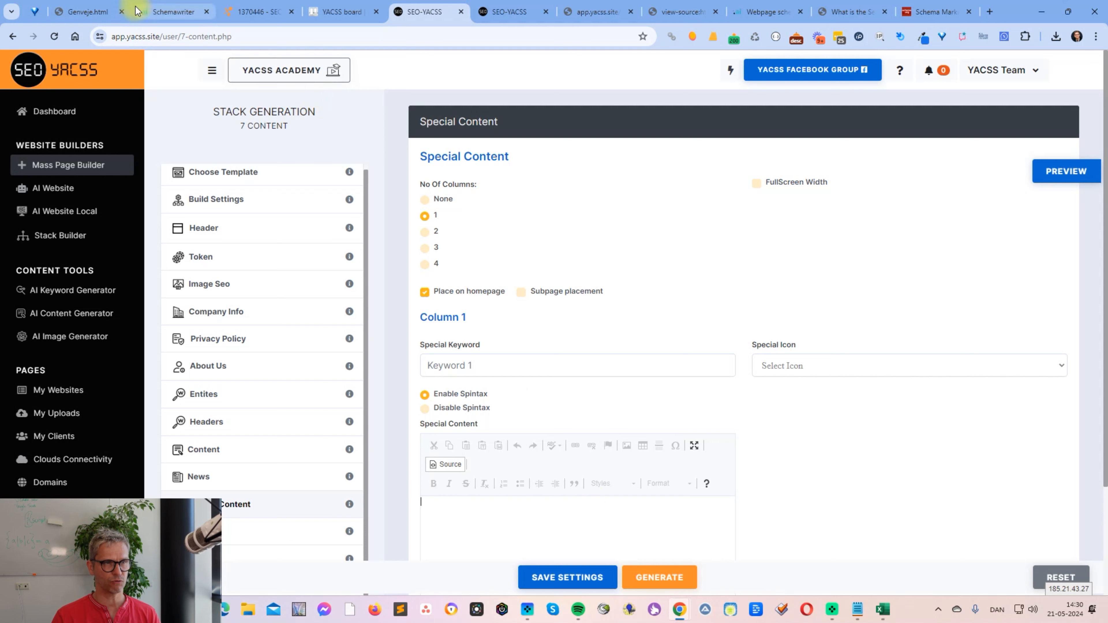
- Copy the iframe code from Schemawriter and paste it into Column 1's Special Content source in SEO-YACSS
click(160, 14)
click(592, 126)
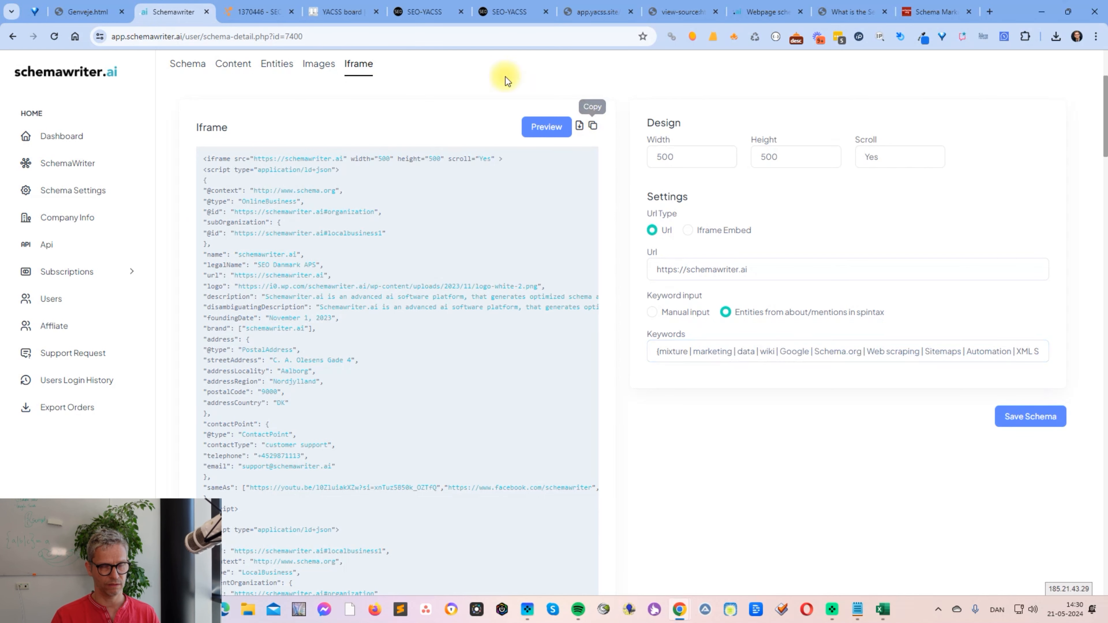
click(426, 12)
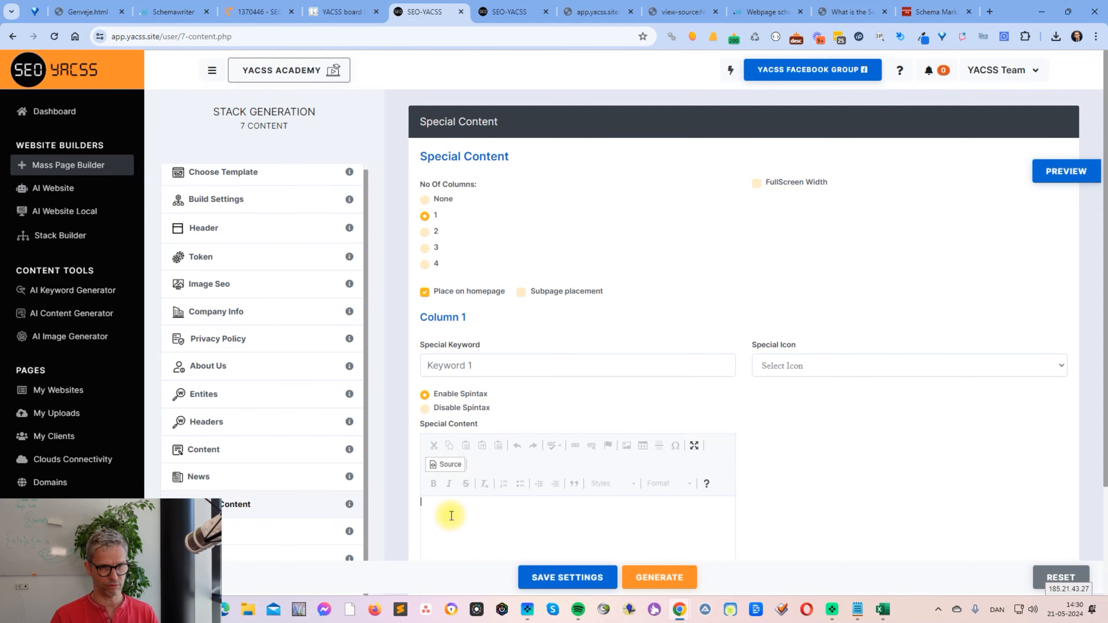
key(ctrl+v)
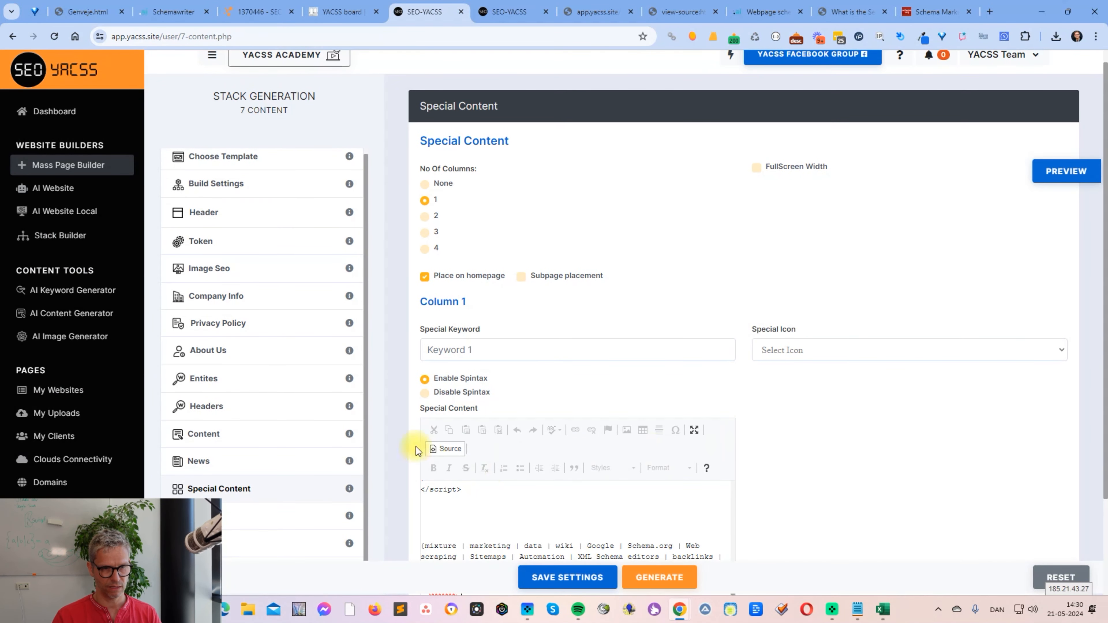
- Check how the pasted iframe renders in the Special Content editor and return to its source code
click(445, 449)
scroll(1090, 432, down, 3)
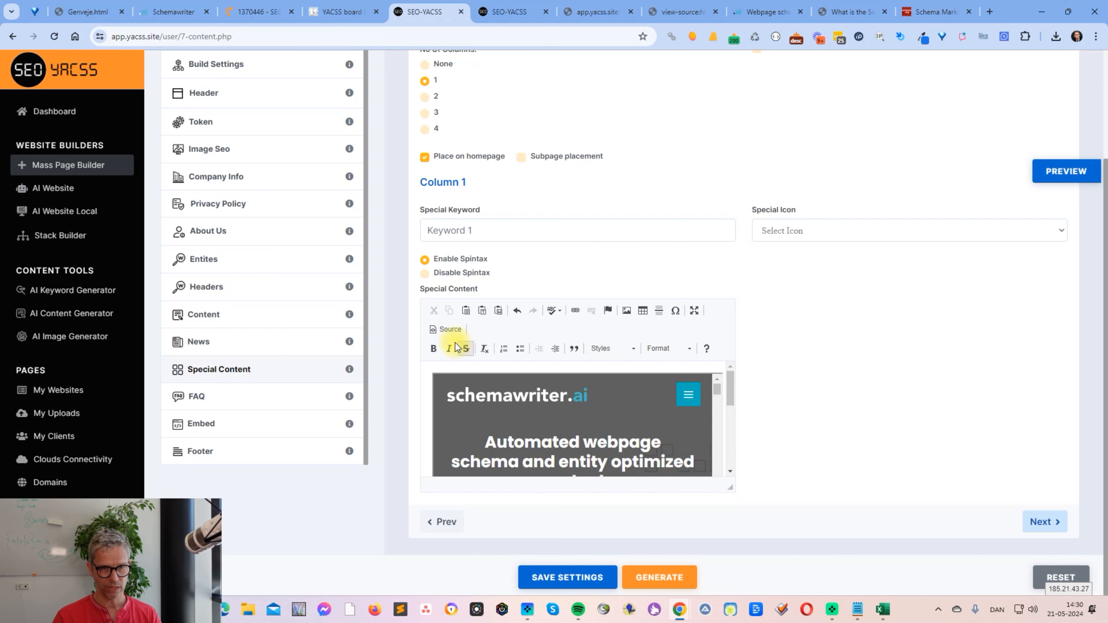
click(441, 330)
scroll(409, 366, up, 3)
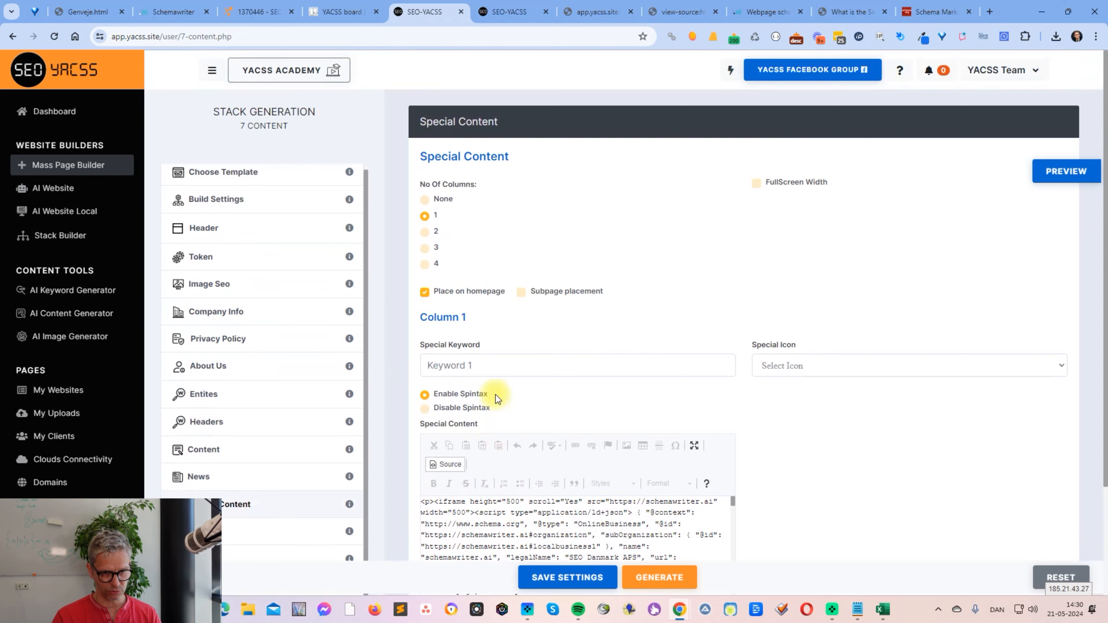
- Inspect the curly brackets in Column 1's pasted Special Content source and make sure Enable Spintax is selected
double_click(638, 512)
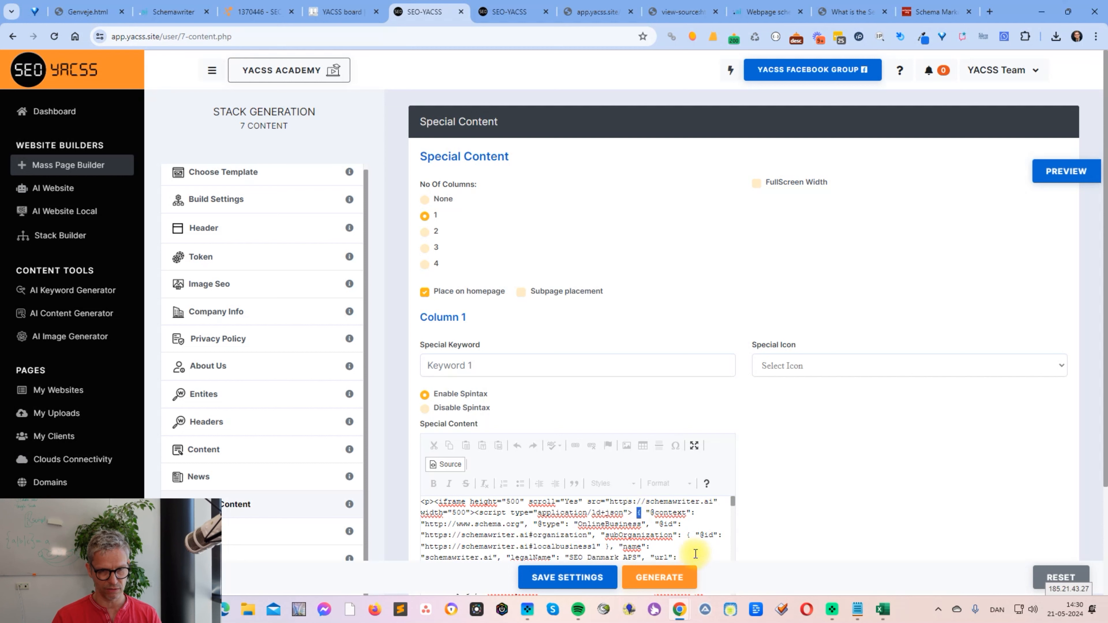
key(ctrl+a)
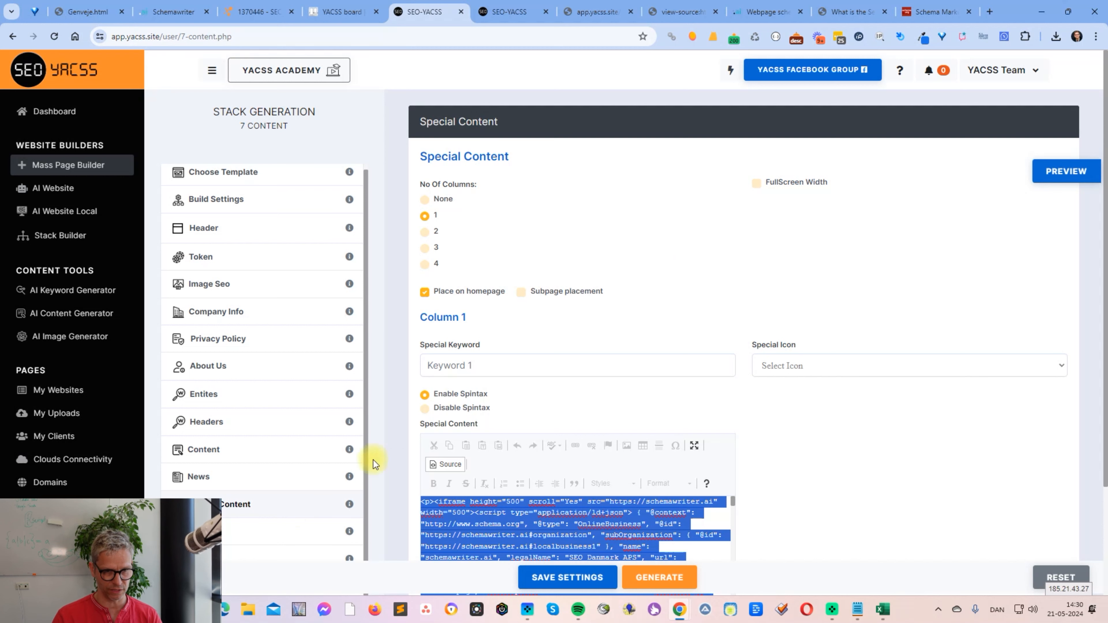
click(469, 388)
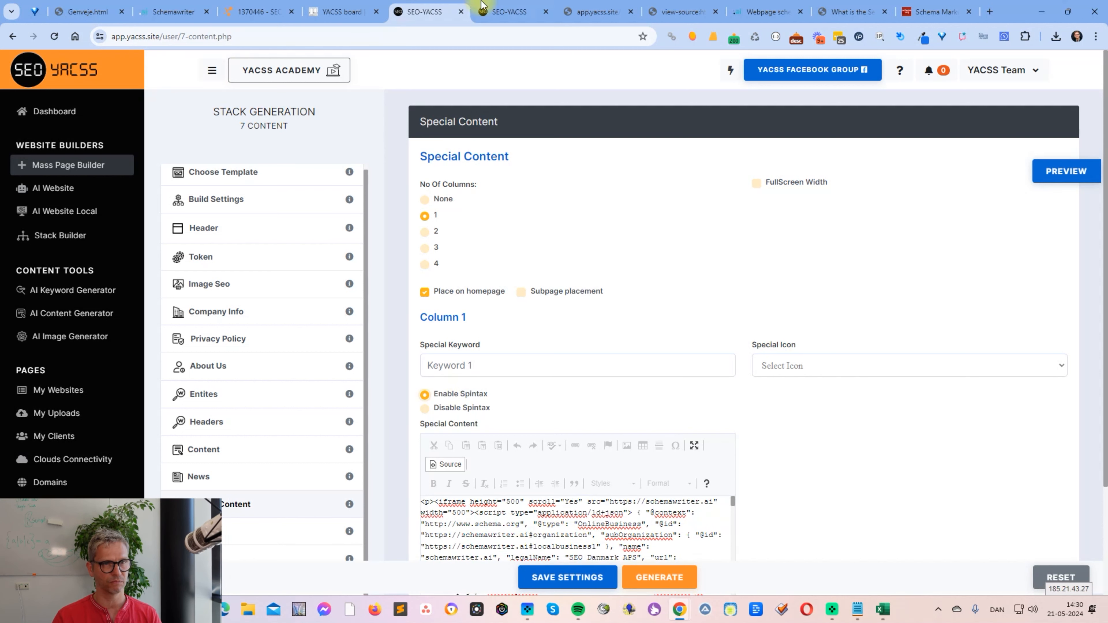
- Switch to Schemawriter to compare the iframe code's JSON brackets with the Keywords spintax, including at the code's end, and return to SEO-YACSS
click(180, 13)
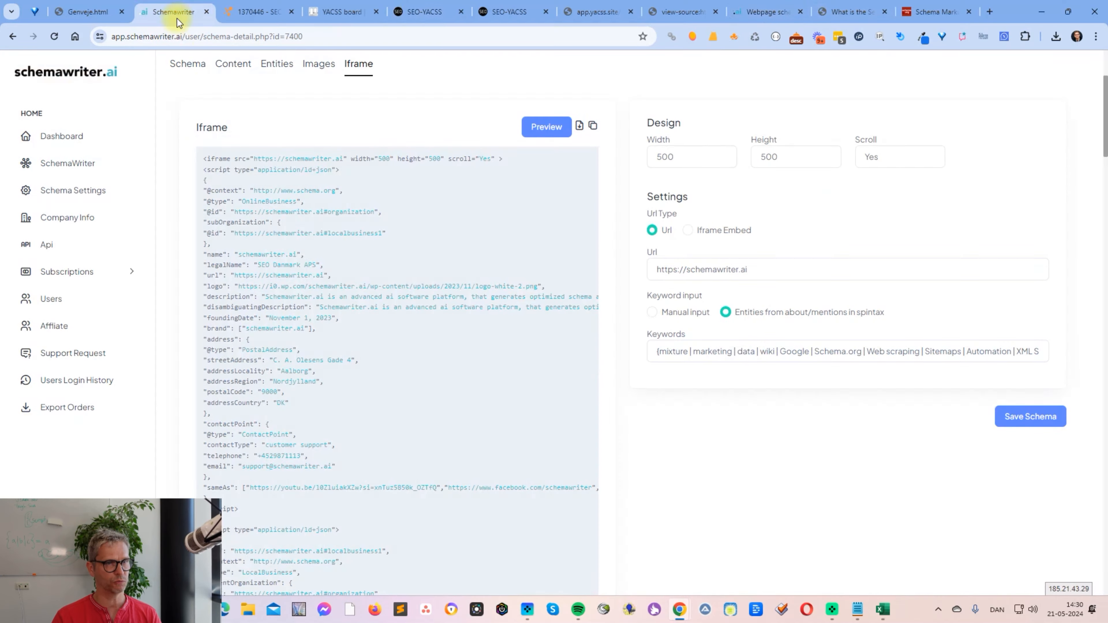
click(658, 342)
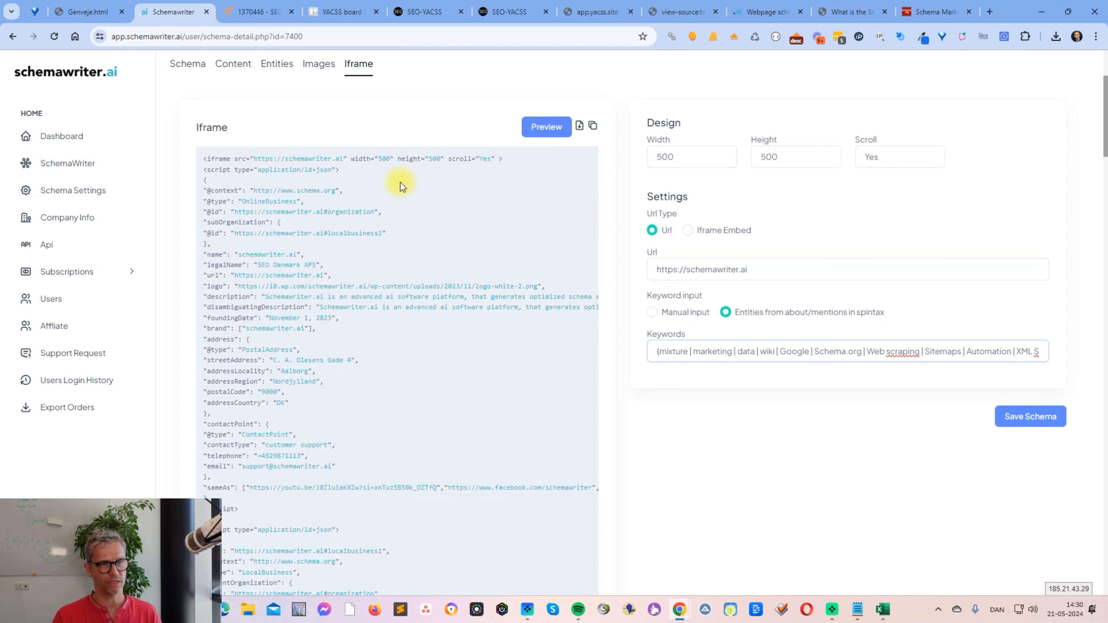
click(208, 180)
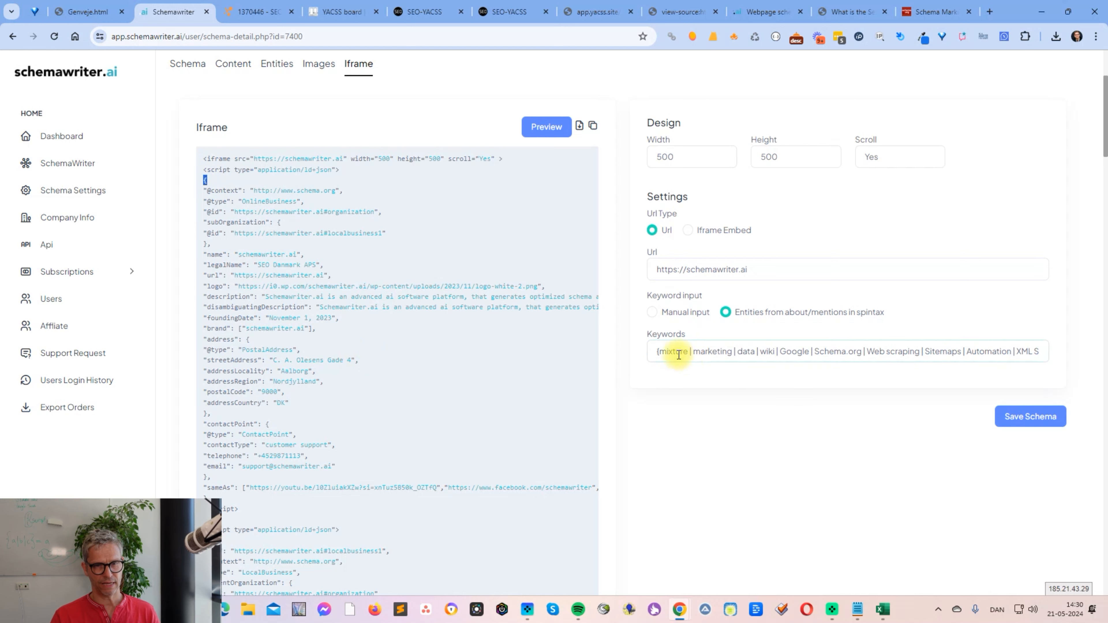
click(661, 352)
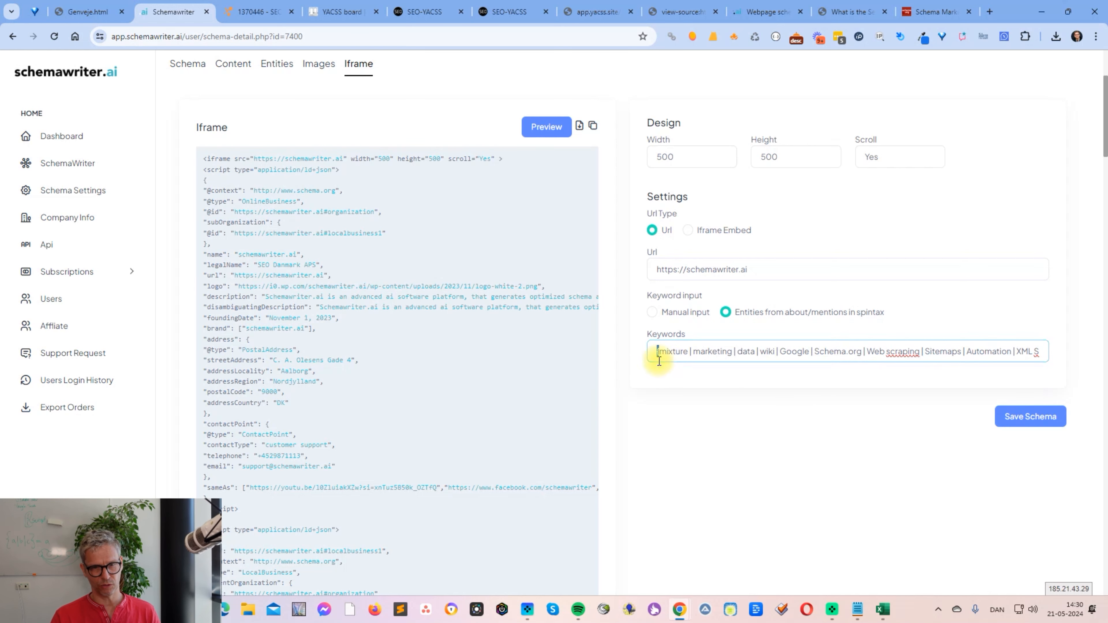
scroll(659, 355, down, 15)
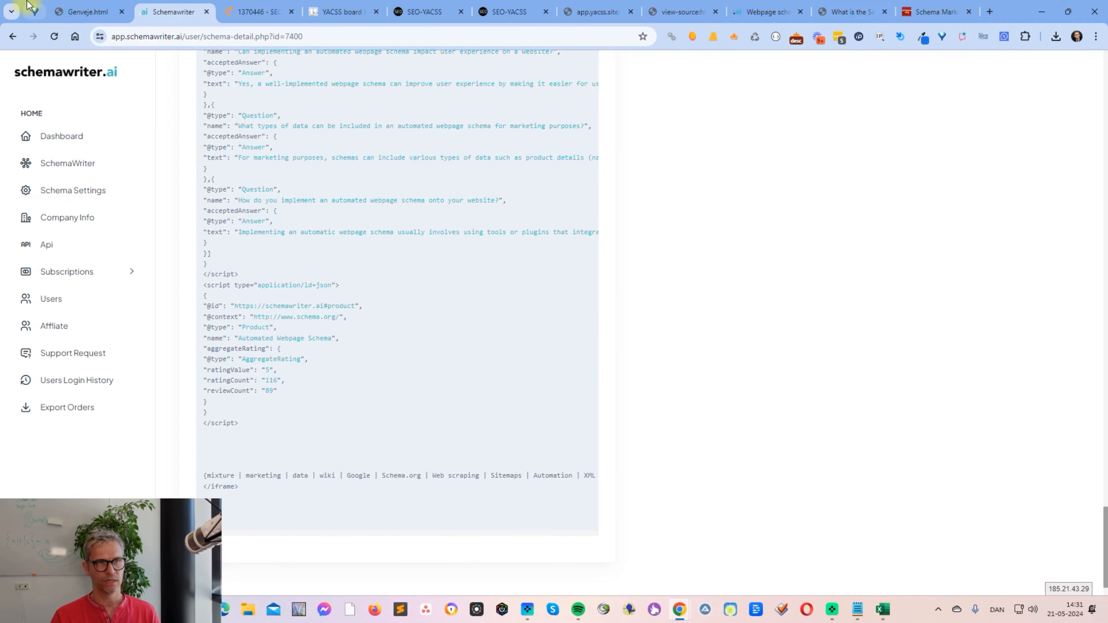
click(422, 12)
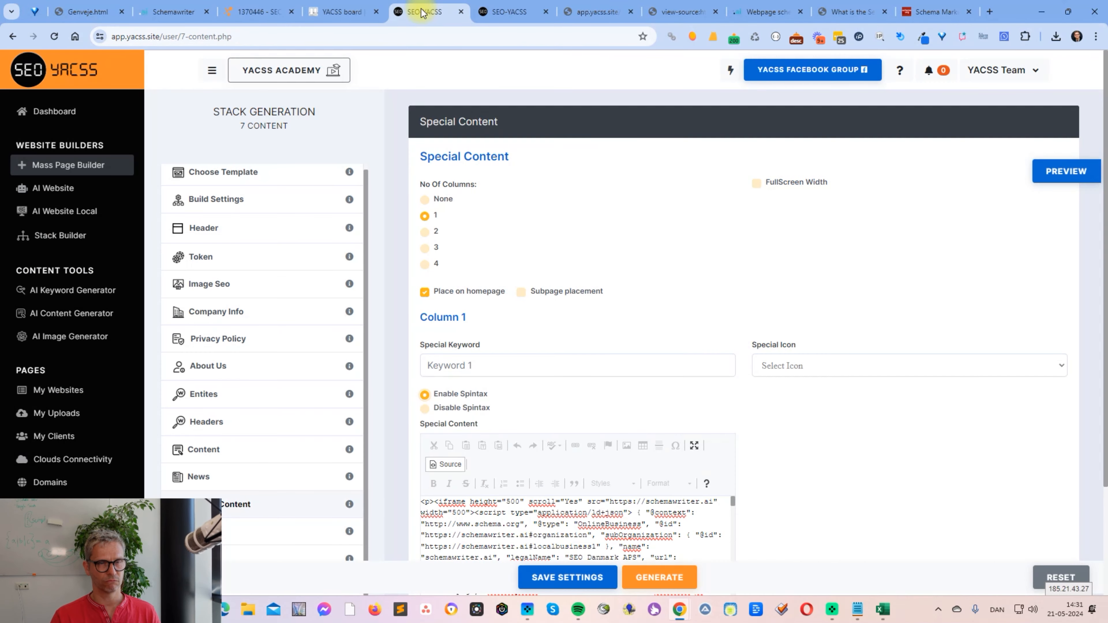